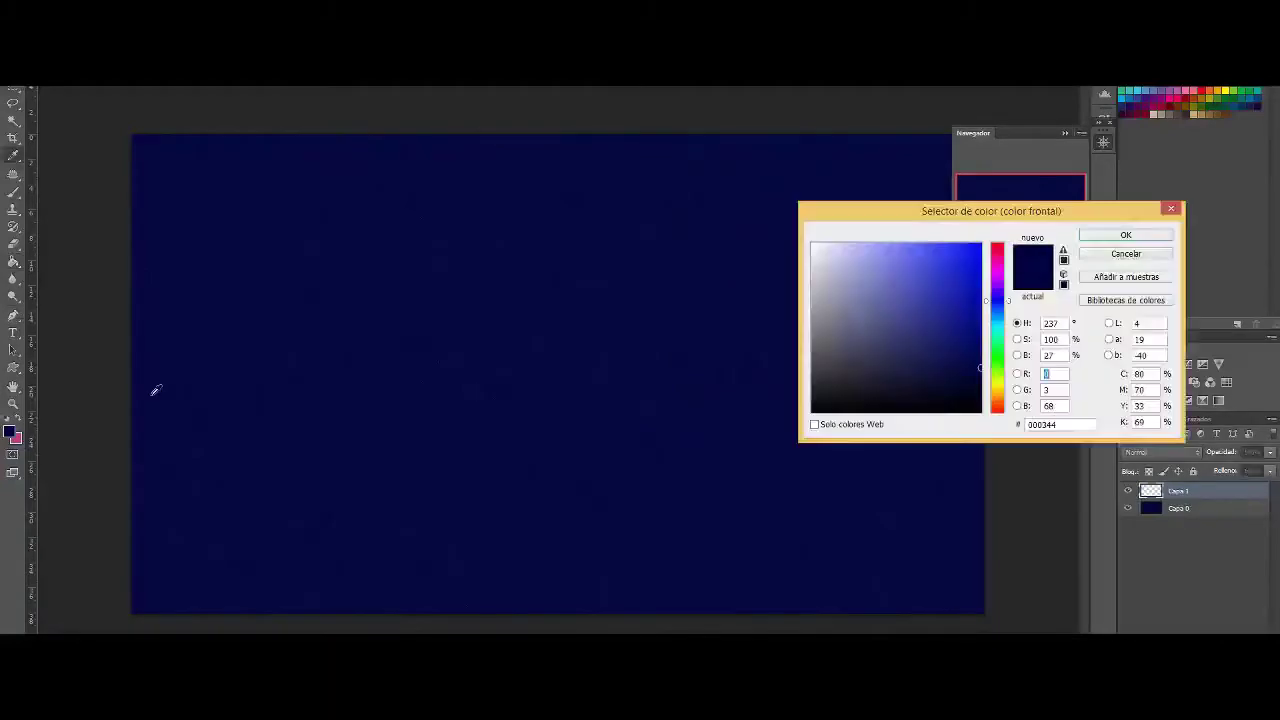
# Step: Set the foreground colour to black and fill the layer Capa 1 with it
pyautogui.click(1129, 234)
pyautogui.hotkey('alt', 'BackSpace')
pyautogui.click(260, 80)
pyautogui.click(486, 200)
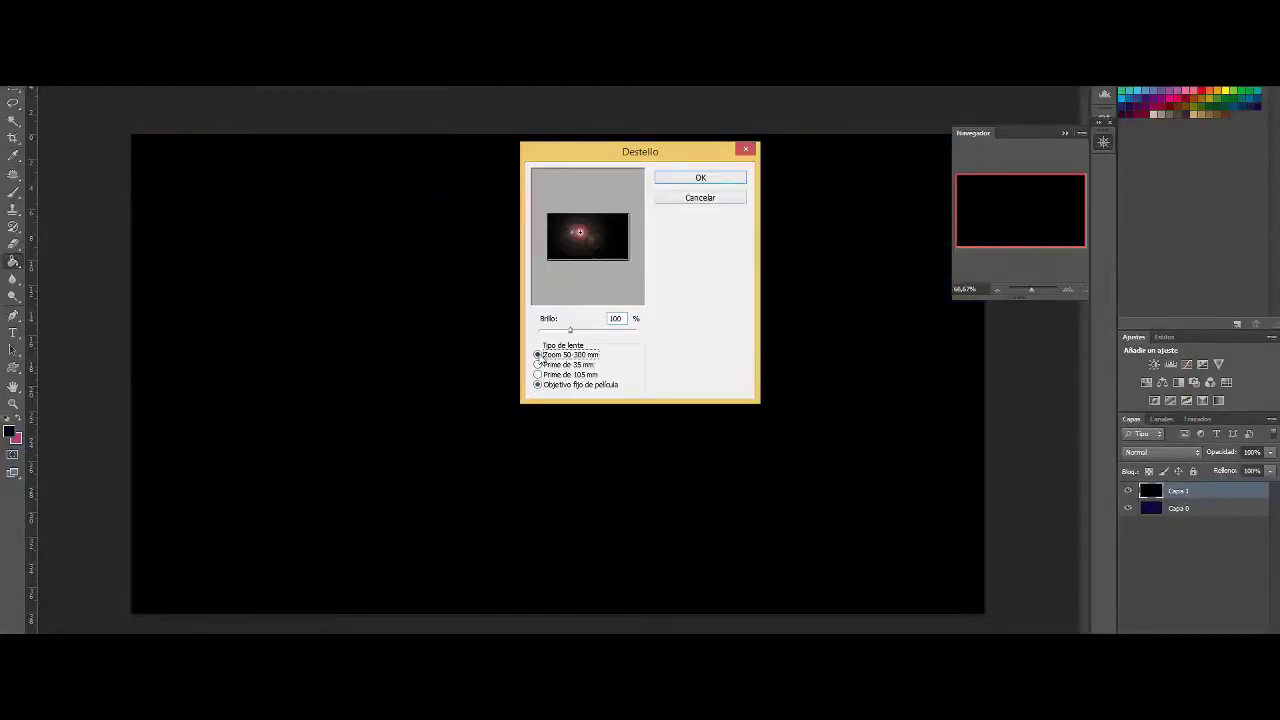
pyautogui.click(700, 197)
# Step: Apply a white spotlight lighting effect of intensity 100 to the black layer, stretched diagonally from beyond the canvas's left edge
pyautogui.click(260, 80)
pyautogui.moveTo(286, 191)
pyautogui.click(491, 206)
pyautogui.moveTo(601, 229); pyautogui.dragTo(399, 376)
pyautogui.moveTo(649, 174); pyautogui.dragTo(1061, 458)
pyautogui.click(1247, 110)
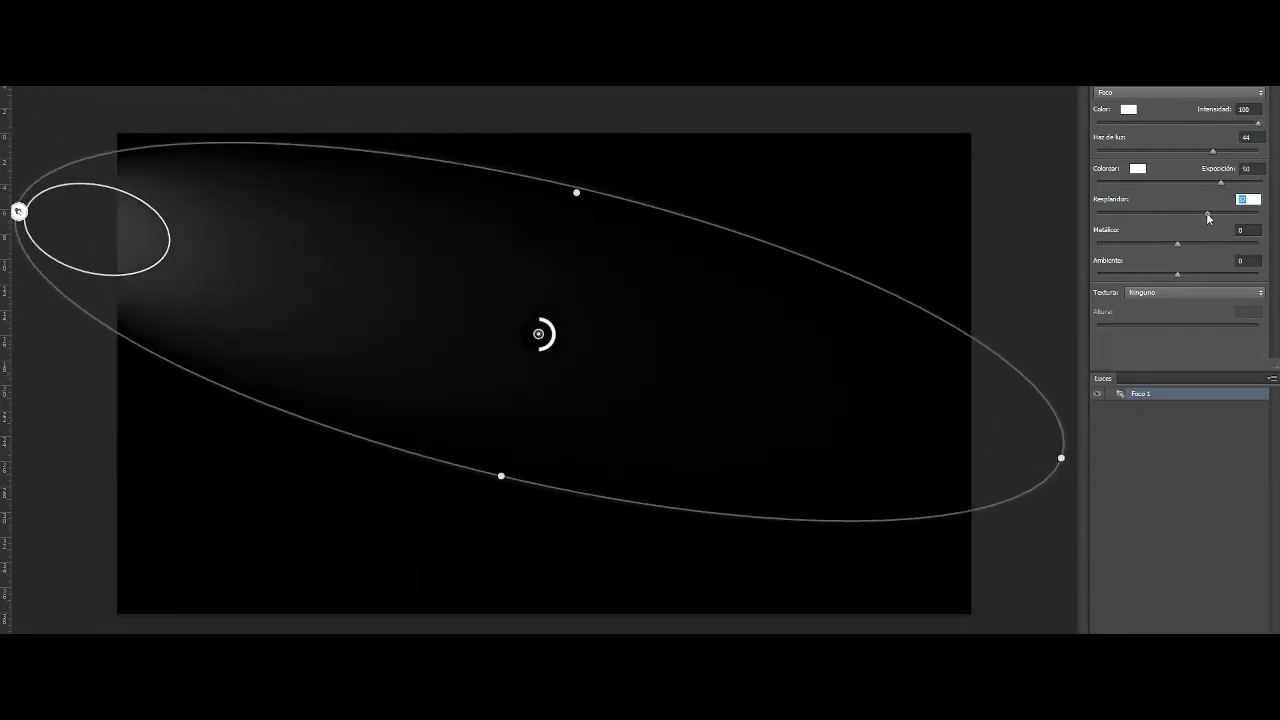
pyautogui.press('Return')
# Step: Change the spotlight layer's blend mode so the blue background shows through, and shift the light further down
pyautogui.click(1160, 452)
pyautogui.click(1155, 215)
pyautogui.moveTo(214, 310); pyautogui.dragTo(214, 390)
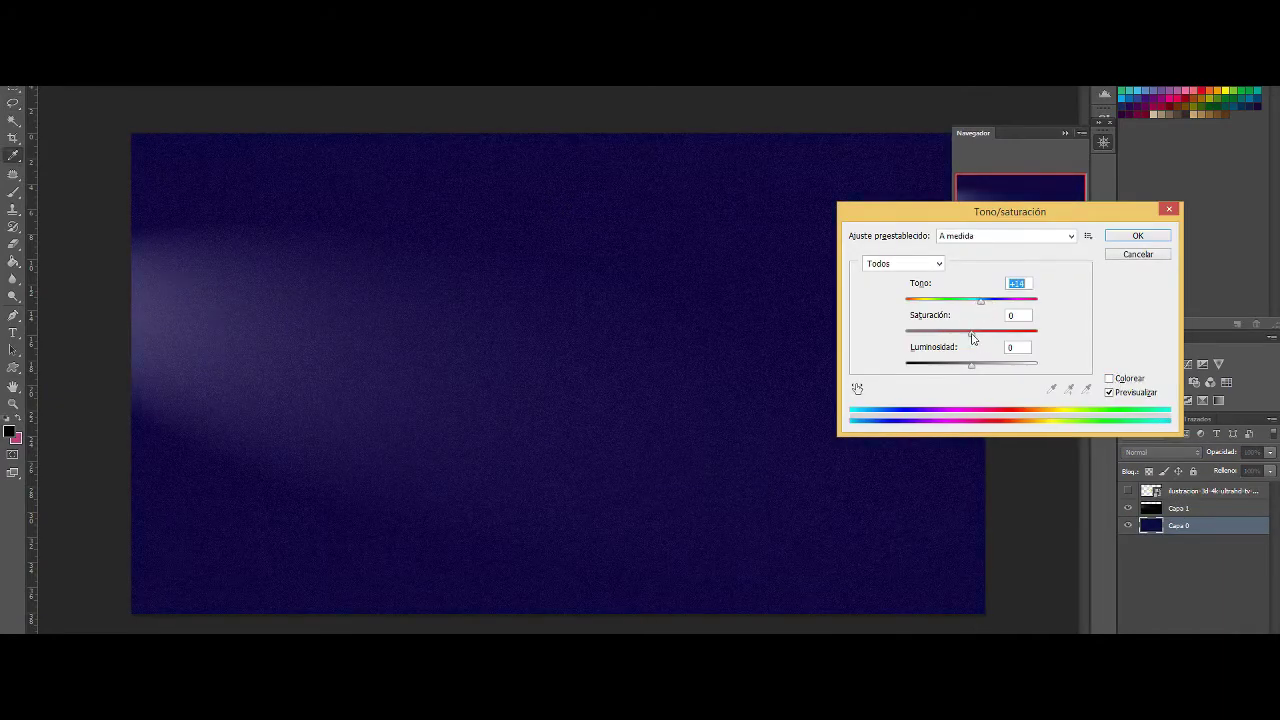
# Step: Lower the saturation and lightness of the background layer Capa 0 with Hue/Saturation
pyautogui.moveTo(971, 331); pyautogui.dragTo(944, 332)
pyautogui.moveTo(970, 365); pyautogui.dragTo(946, 368)
pyautogui.press('Return')
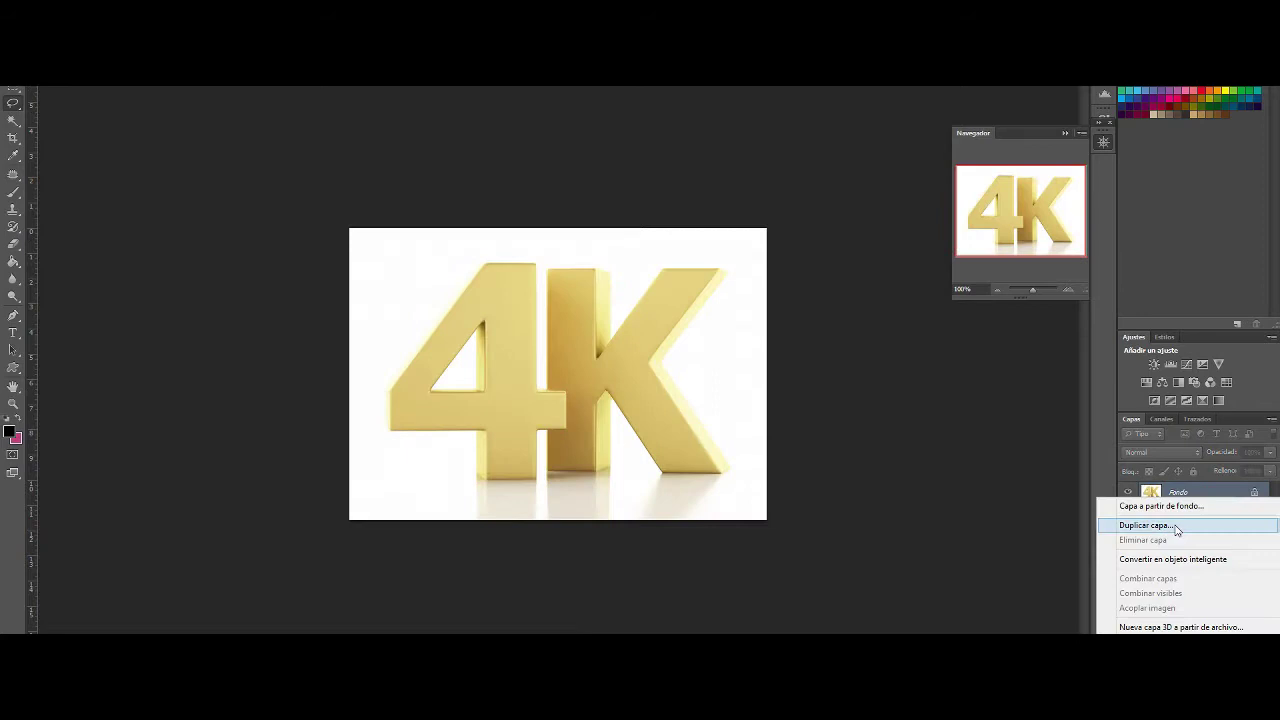
# Step: Rasterize the 4K illustration layer in the composition and delete the white background around the gold lettering
pyautogui.click(1177, 530)
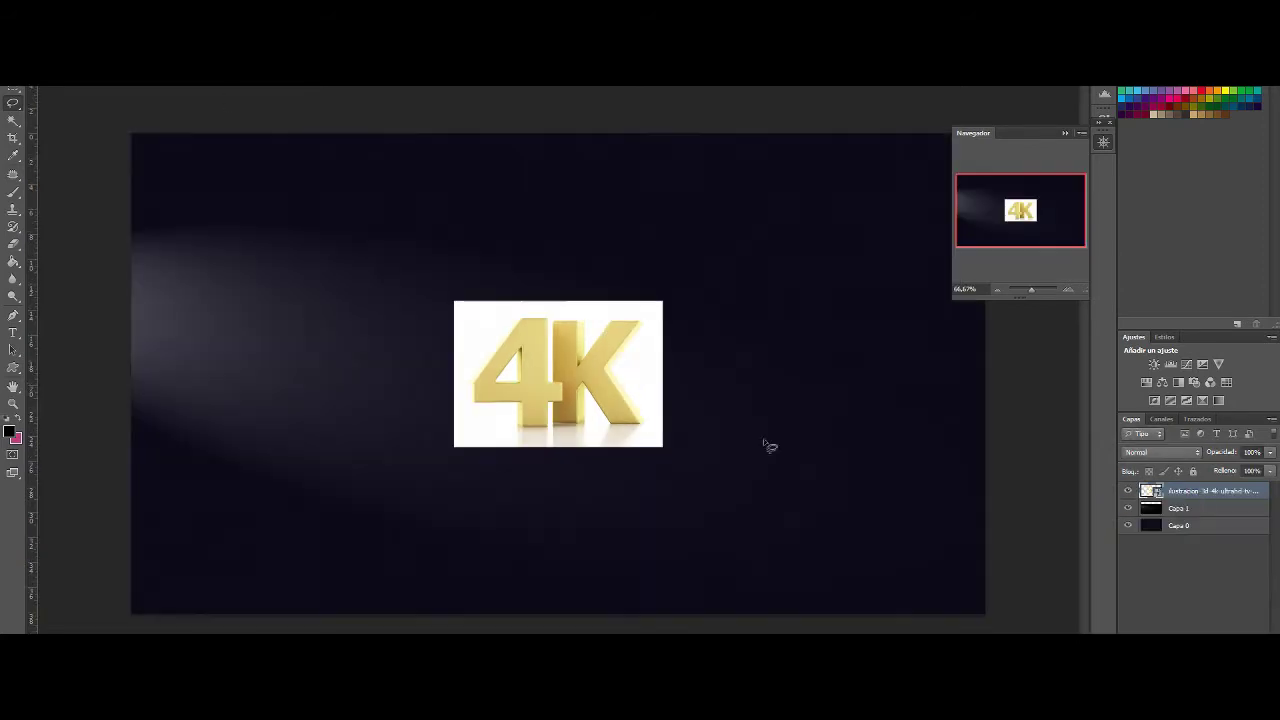
pyautogui.rightClick(1200, 490)
pyautogui.click(1000, 317)
pyautogui.press('w')
pyautogui.click(652, 371)
pyautogui.press('Delete')
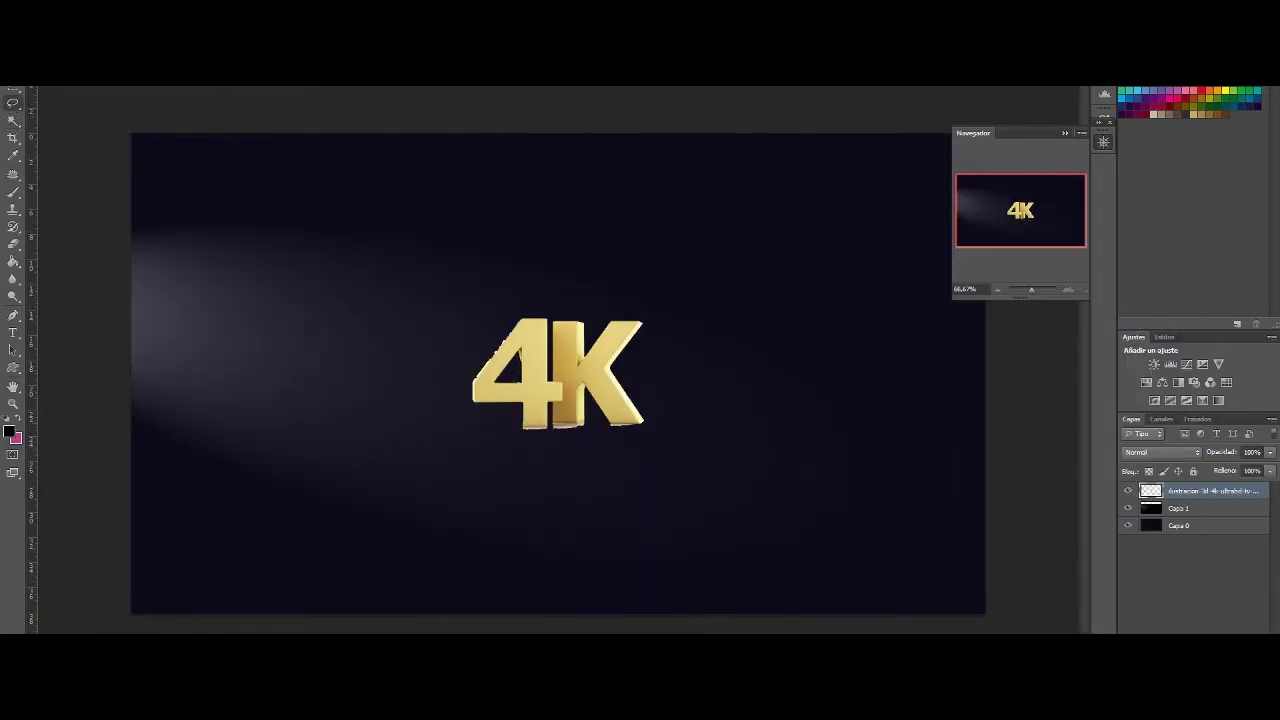
# Step: Enlarge the gold 4K lettering around the middle of the canvas
pyautogui.hotkey('ctrl', 't')
pyautogui.moveTo(645, 318); pyautogui.dragTo(565, 373)
pyautogui.click(1031, 290)
pyautogui.click(569, 263)
# Step: Remove the leftover white reflection beneath the K with the eraser and polygonal lasso selections
pyautogui.moveTo(1031, 290); pyautogui.dragTo(1037, 292)
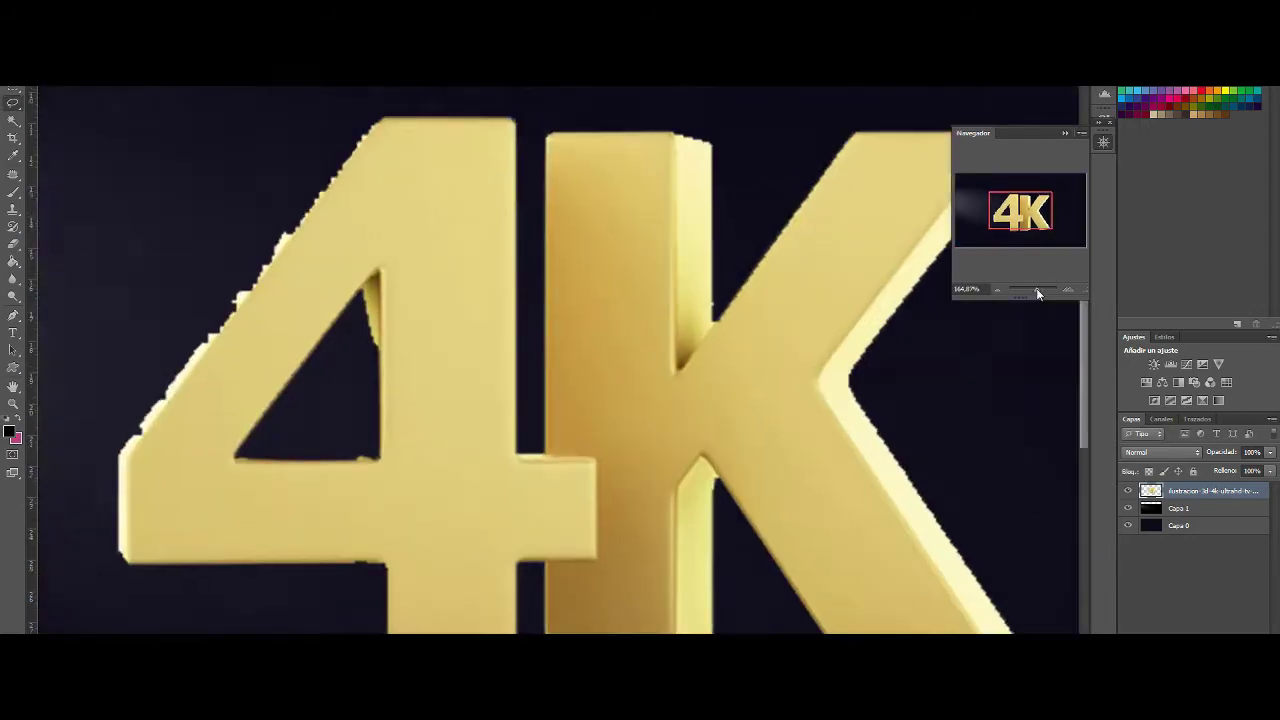
pyautogui.moveTo(1020, 211); pyautogui.dragTo(1032, 216)
pyautogui.press('b')
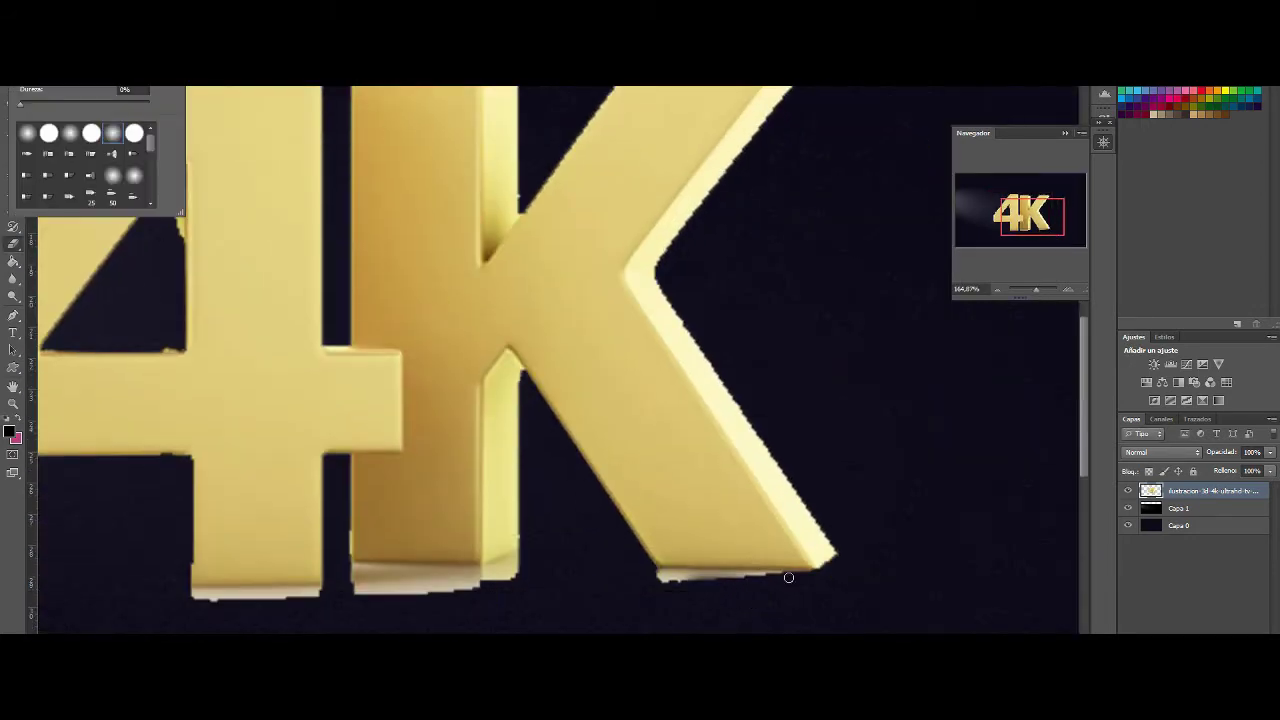
pyautogui.press('Return')
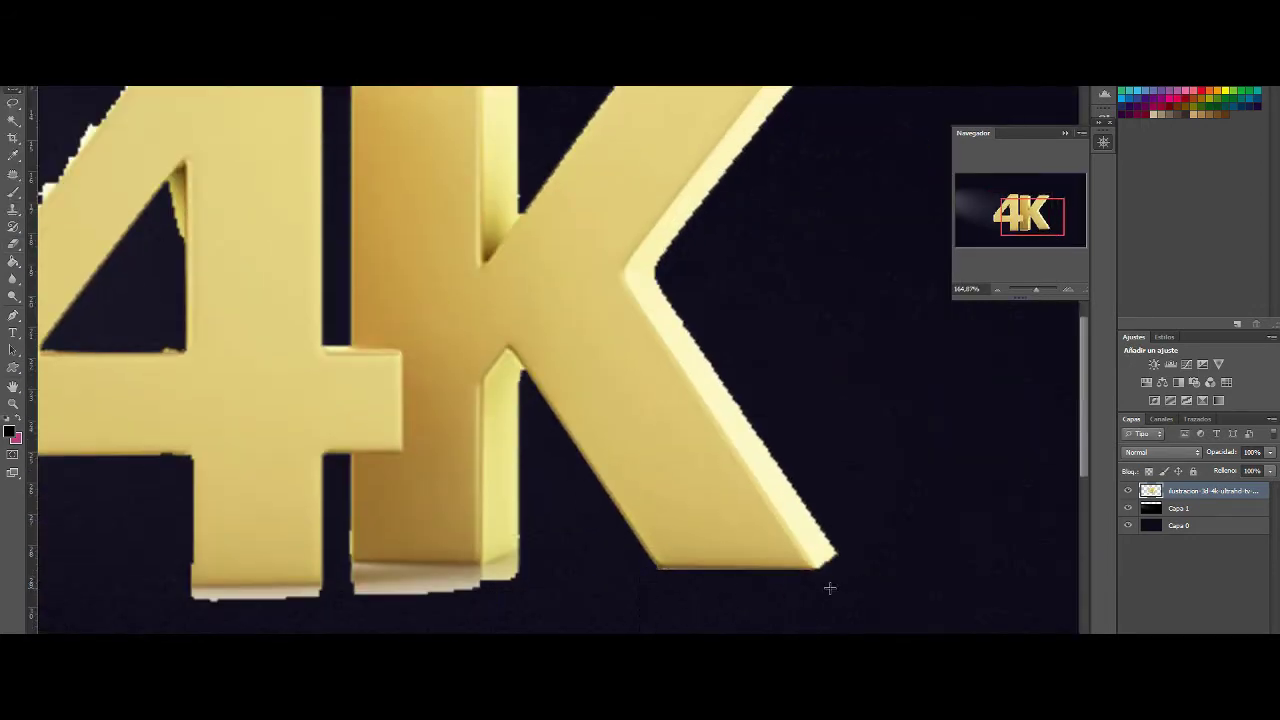
pyautogui.scroll(1, 829, 588)
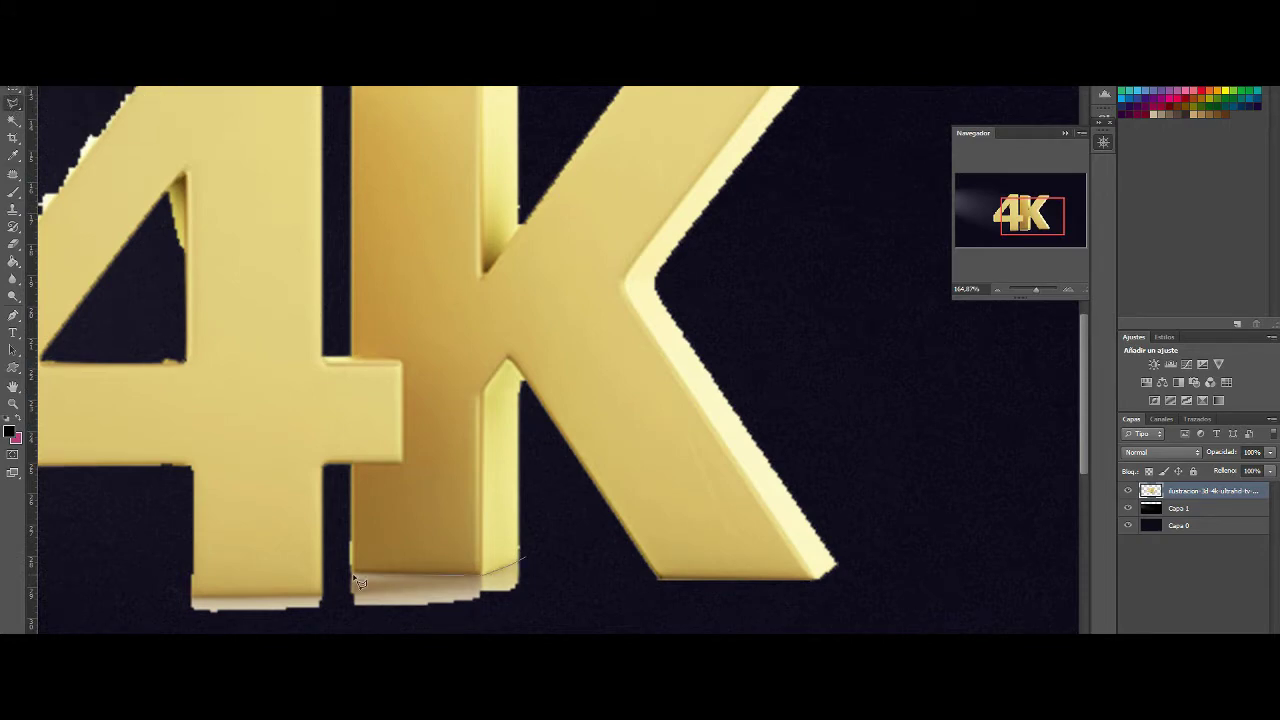
pyautogui.press('Delete')
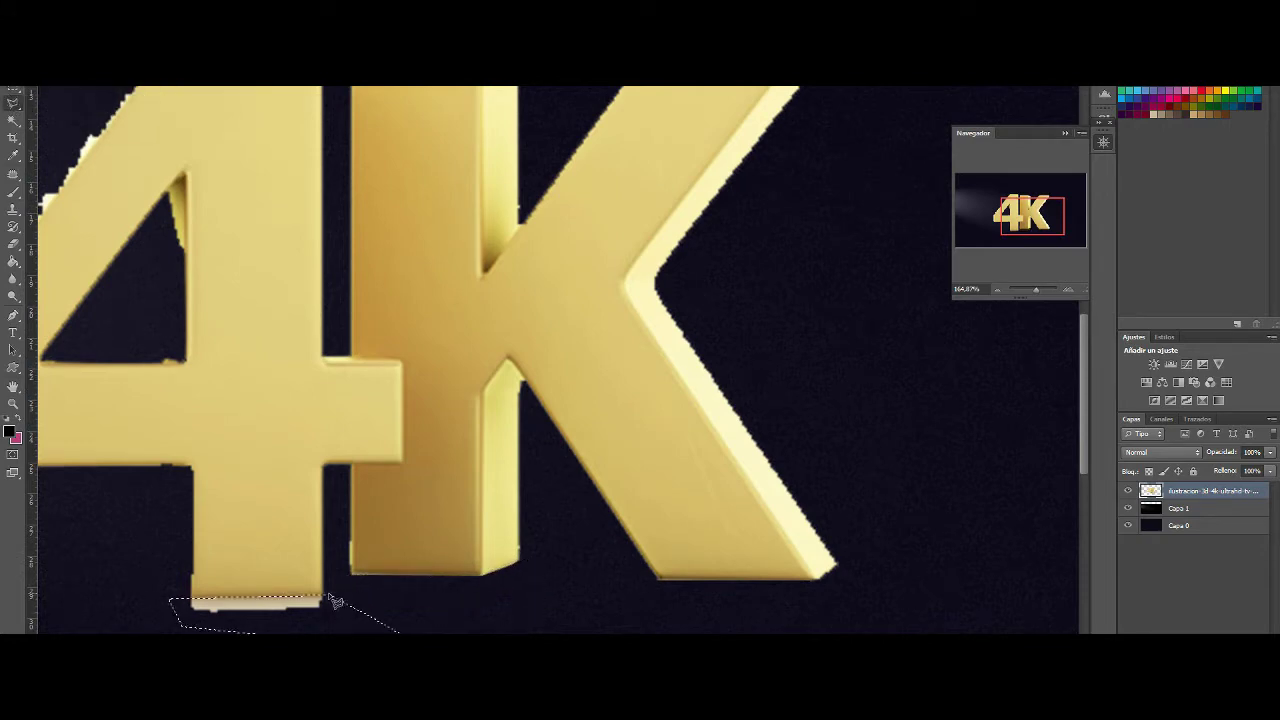
# Step: Cut away the white fringe along the 4's outer slanted edge and the leftover sliver inside its triangular opening
pyautogui.hscroll(-5, 12, 112)
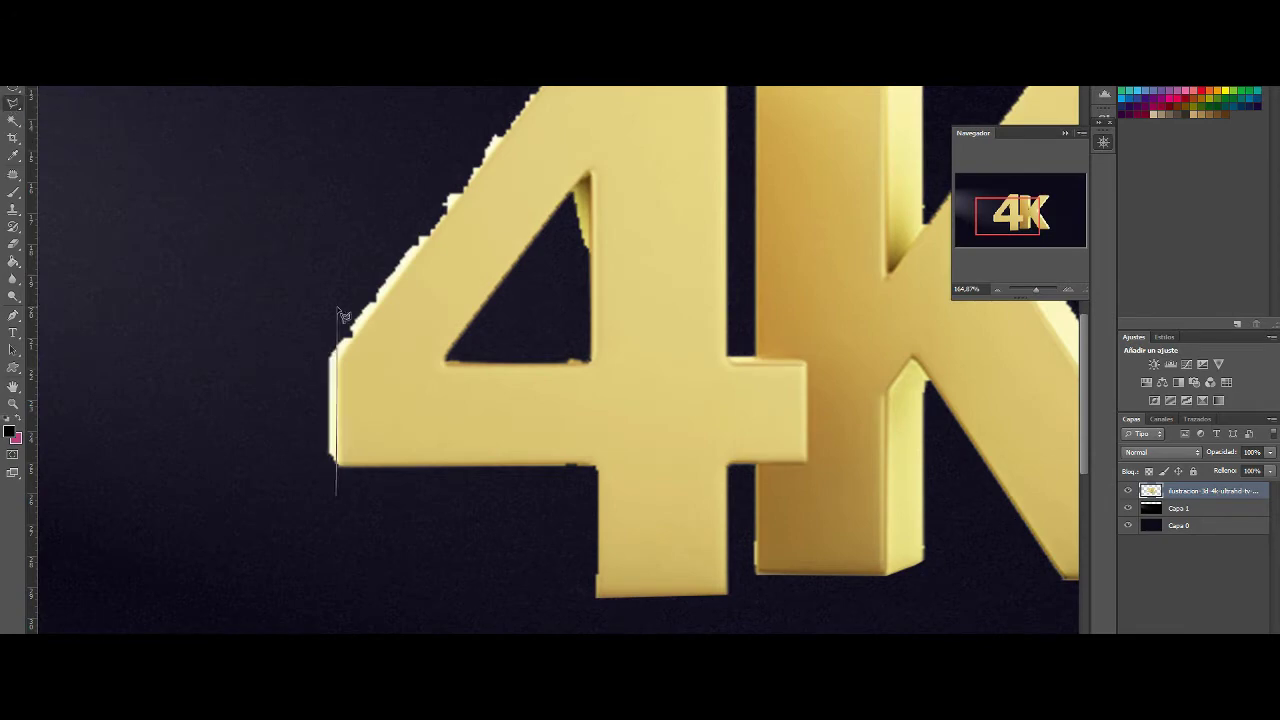
pyautogui.scroll(2, 600, 182)
pyautogui.doubleClick(598, 158)
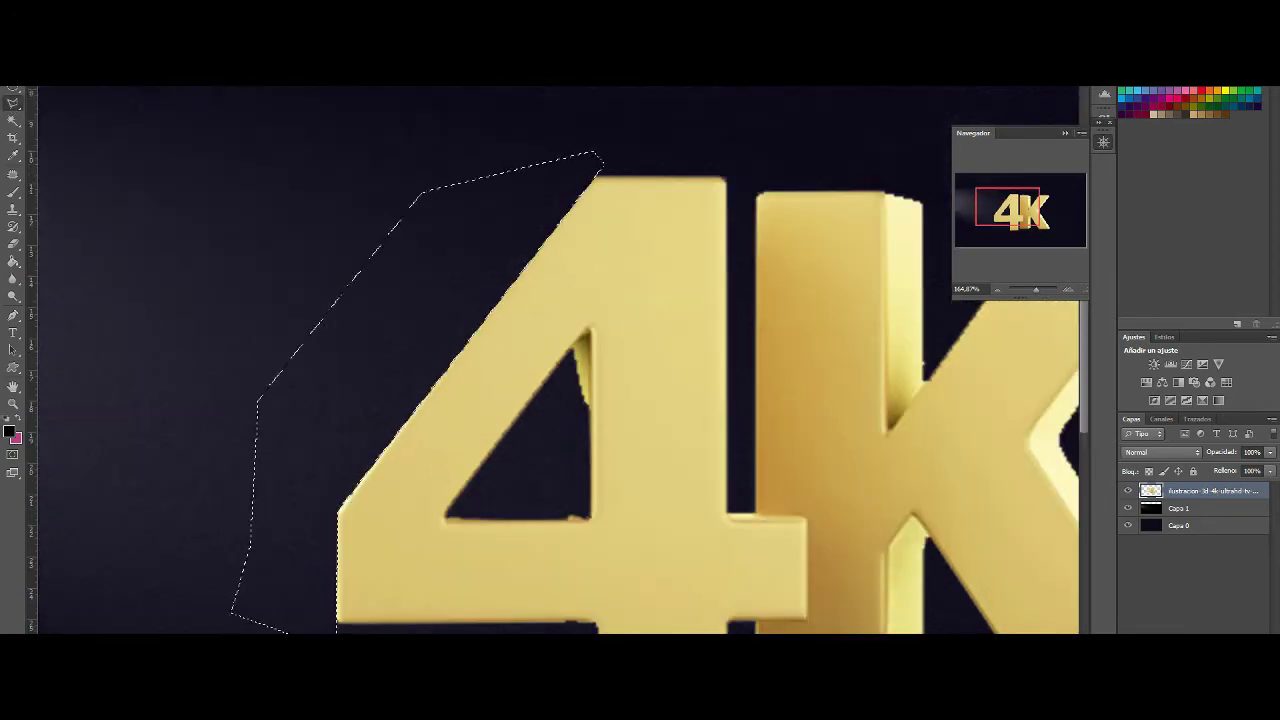
pyautogui.press('Delete')
pyautogui.hotkey('ctrl', 'd')
pyautogui.moveTo(1036, 289); pyautogui.dragTo(1037, 289)
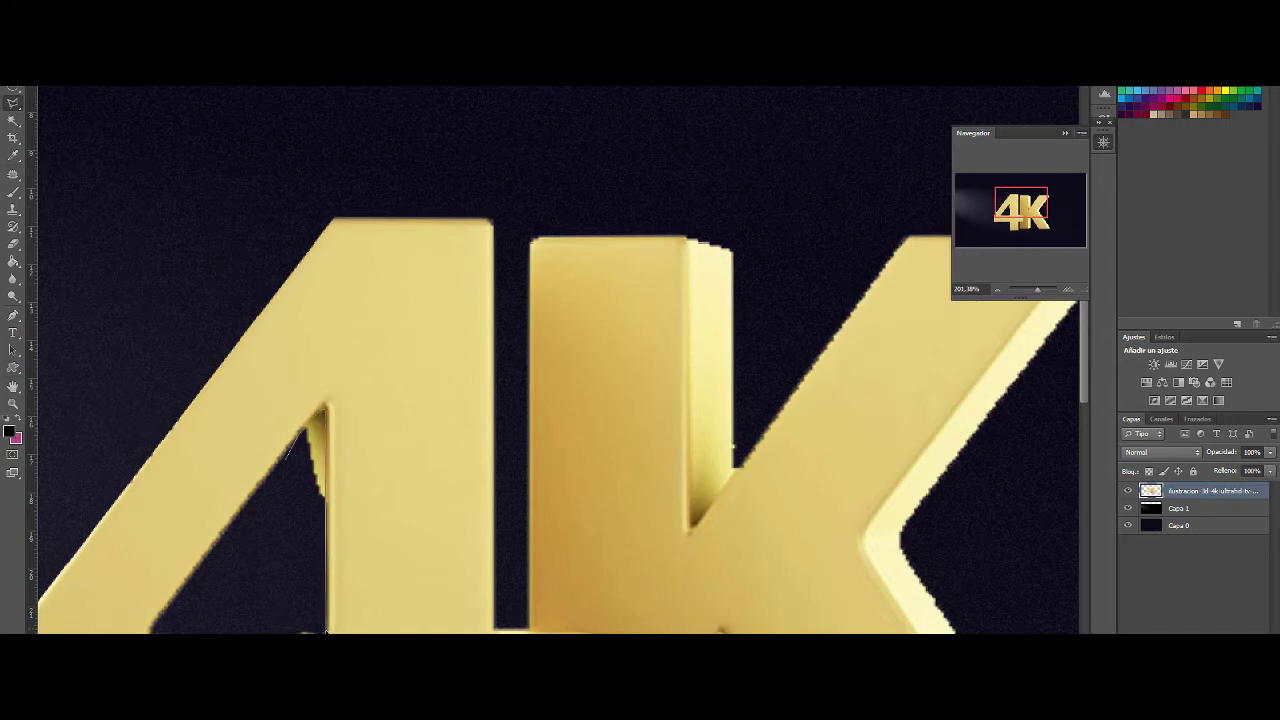
pyautogui.moveTo(1037, 289); pyautogui.dragTo(1031, 290)
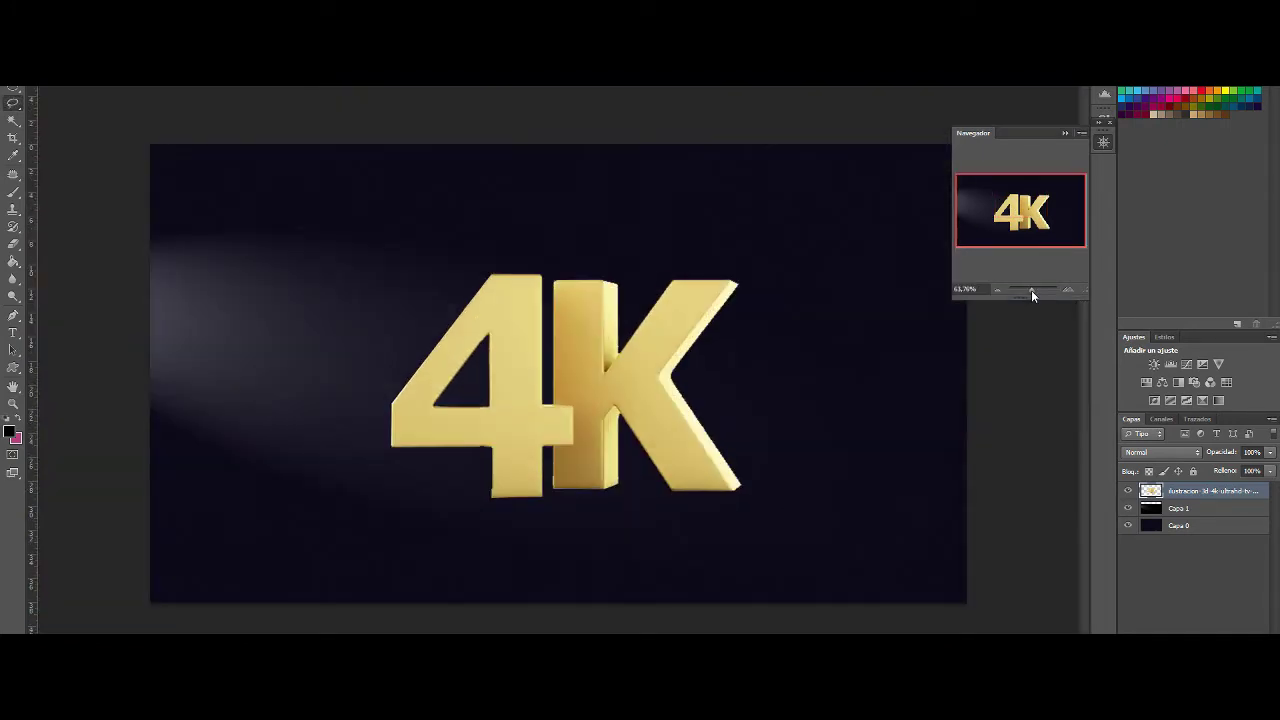
# Step: Duplicate the 4K layer and shift the copy slightly left to thicken the letters' 3D depth
pyautogui.hotkey('ctrl', 'j')
pyautogui.press('v')
pyautogui.moveTo(672, 429); pyautogui.dragTo(656, 429)
pyautogui.hotkey('ctrl', 't')
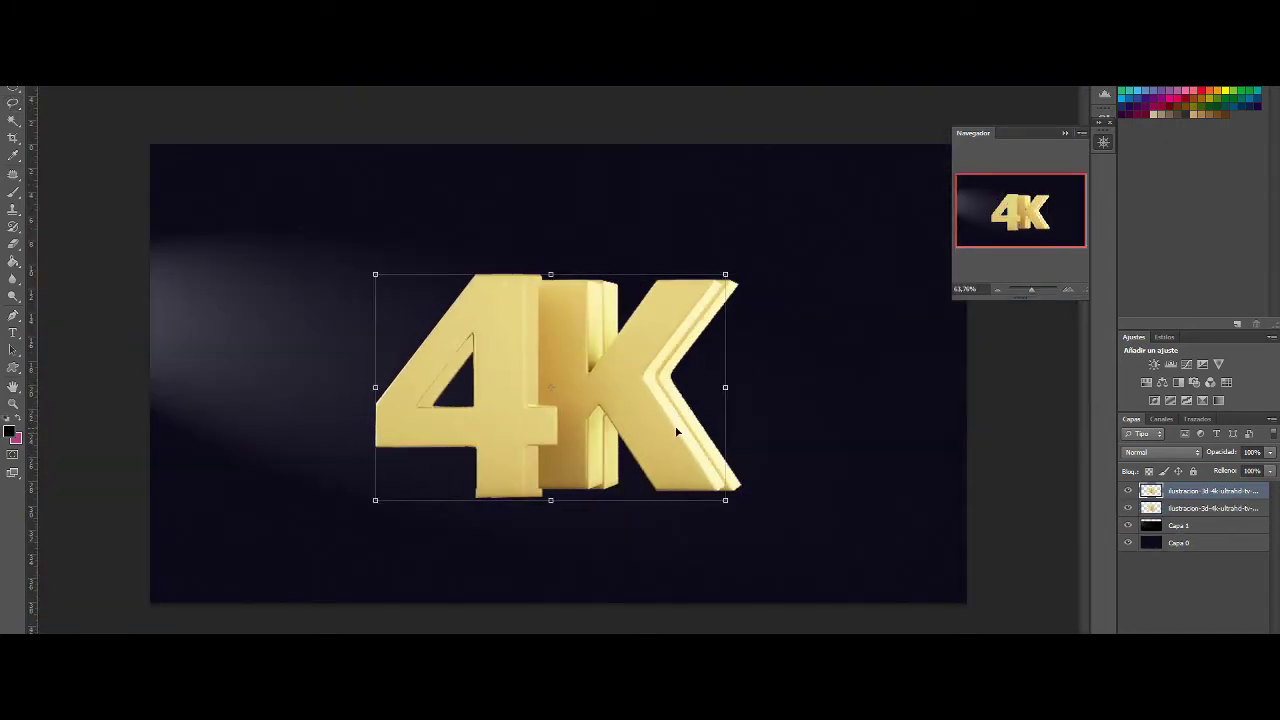
pyautogui.moveTo(1032, 292); pyautogui.dragTo(1034, 290)
pyautogui.press('Return')
pyautogui.press('e')
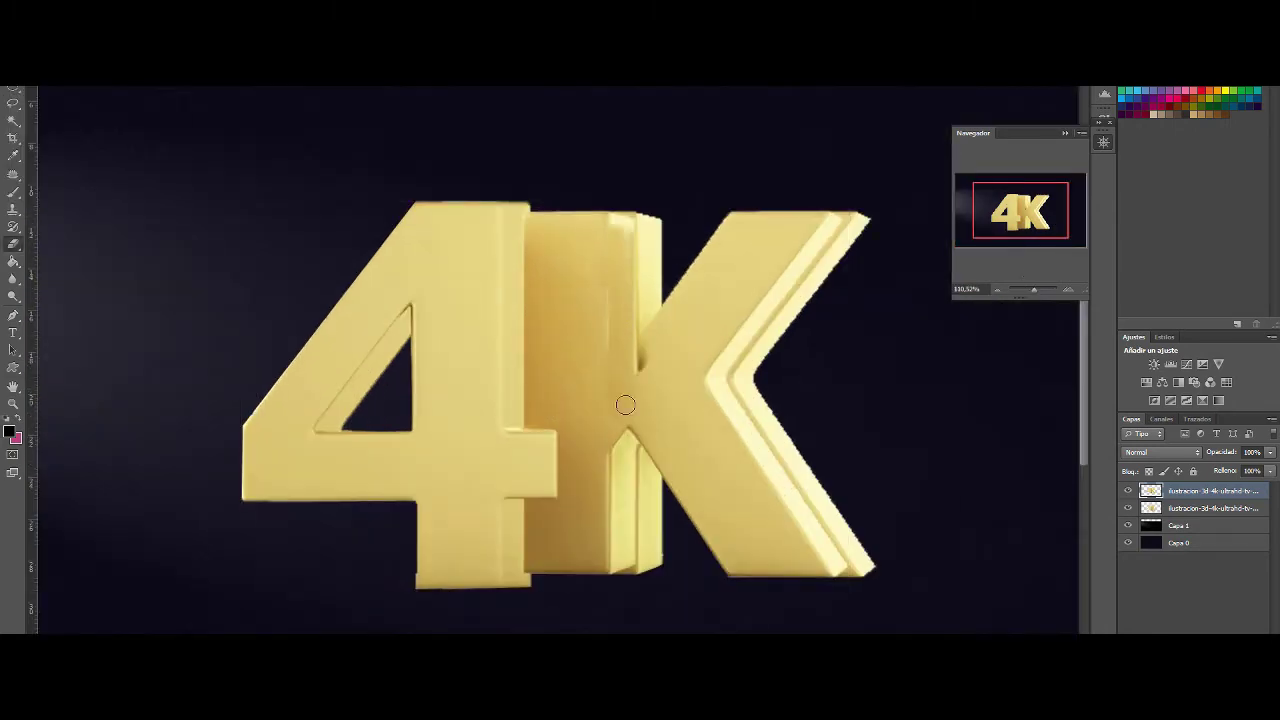
# Step: Nudge the upper 4K copy back right so it overlaps the original more closely
pyautogui.hotkey('ctrl', 't')
pyautogui.moveTo(656, 400); pyautogui.dragTo(666, 400)
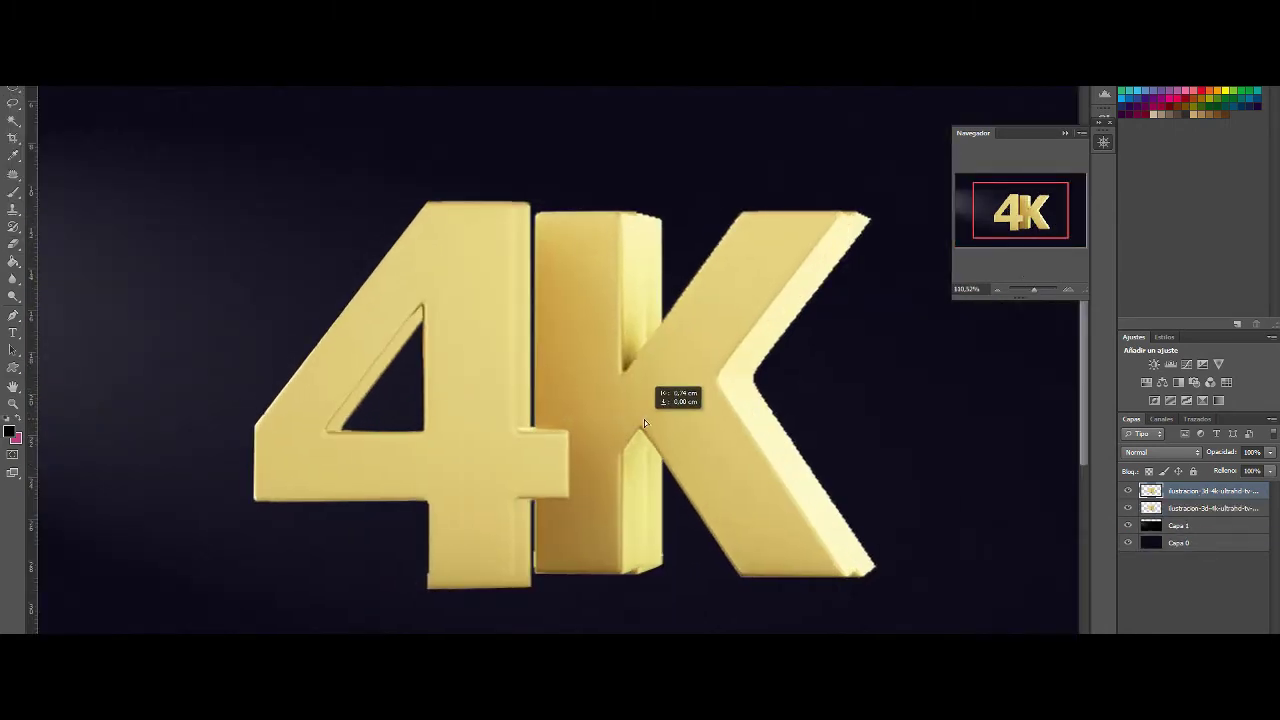
pyautogui.press('Return')
# Step: Duplicate the 4K layer, rotate the copy 180° and flip it horizontally, and place it beneath the lettering as a reflection
pyautogui.moveTo(1034, 290); pyautogui.dragTo(1031, 290)
pyautogui.hotkey('ctrl', 'j')
pyautogui.hotkey('ctrl', 't')
pyautogui.rightClick(296, 150)
pyautogui.click(360, 366)
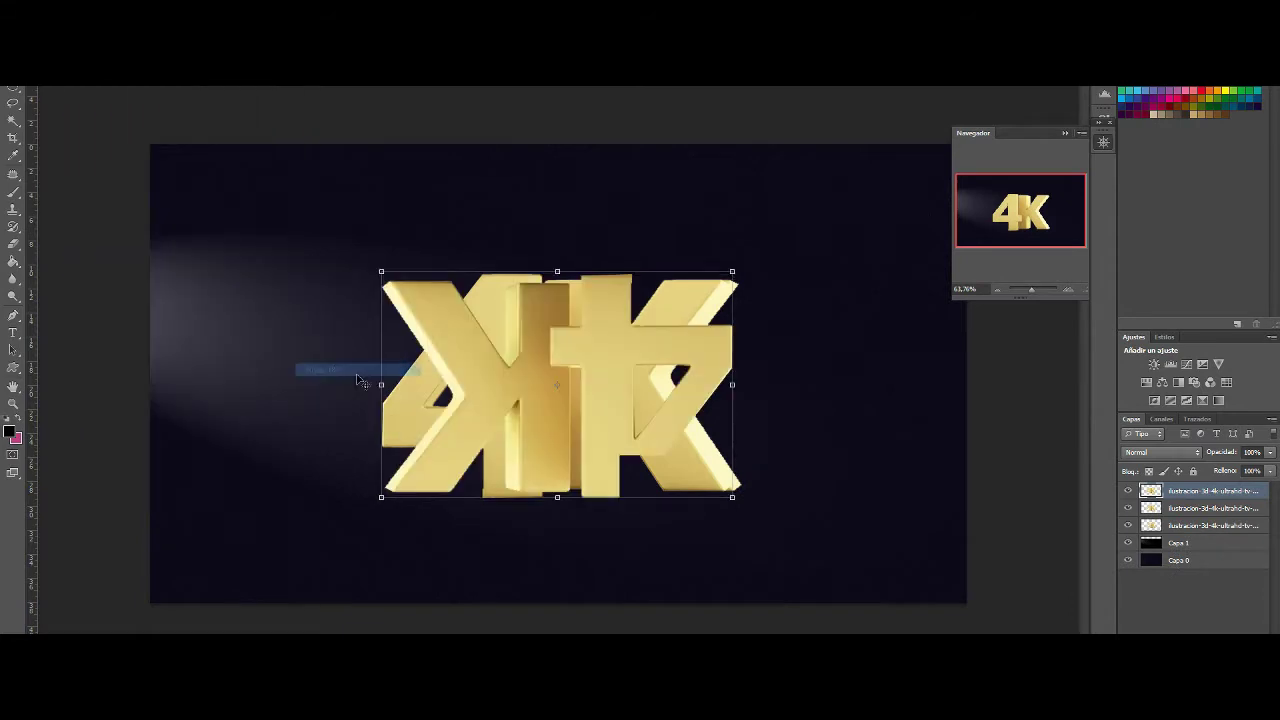
pyautogui.click(400, 414)
pyautogui.moveTo(517, 342); pyautogui.dragTo(517, 571)
# Step: Set the reflection's opacity to 19% and align it just under the base of the 4K lettering
pyautogui.moveTo(1270, 452); pyautogui.dragTo(1230, 473)
pyautogui.moveTo(685, 566); pyautogui.dragTo(685, 560)
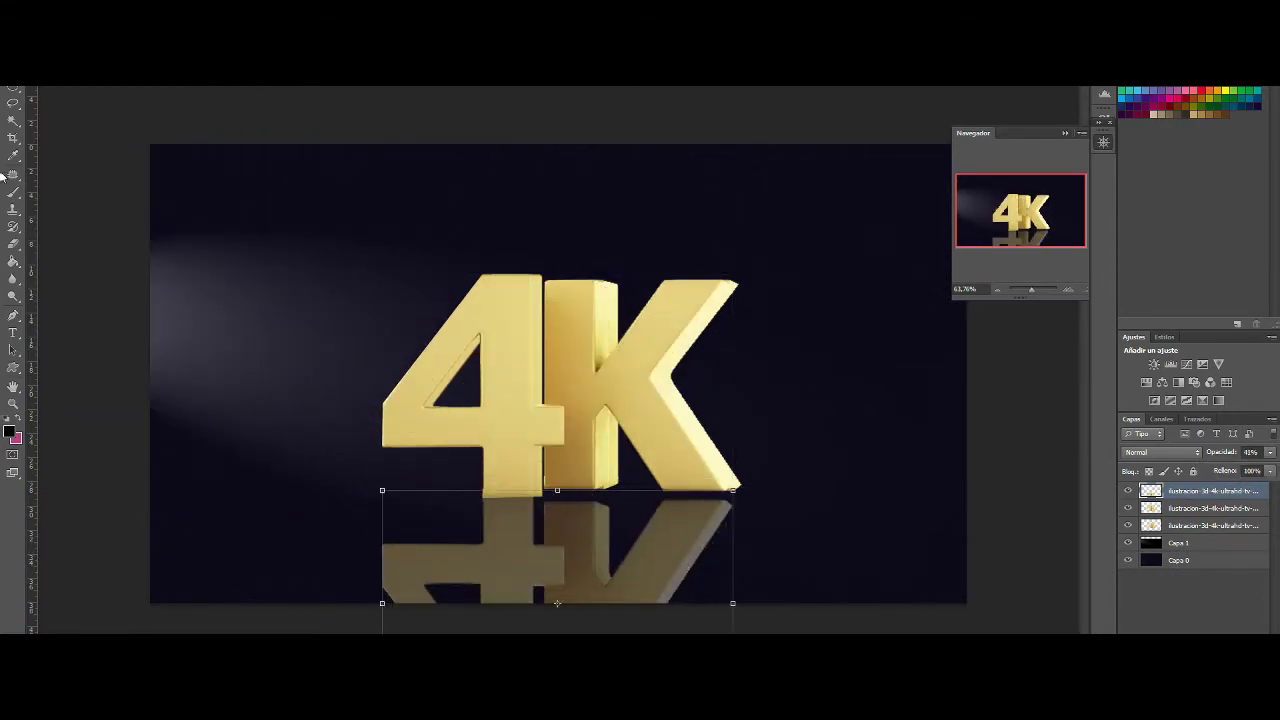
pyautogui.moveTo(1222, 474); pyautogui.dragTo(1216, 474)
pyautogui.press('Return')
# Step: Fade out the lower part of the reflection with a soft eraser at 0% hardness
pyautogui.press('b')
pyautogui.rightClick(268, 153)
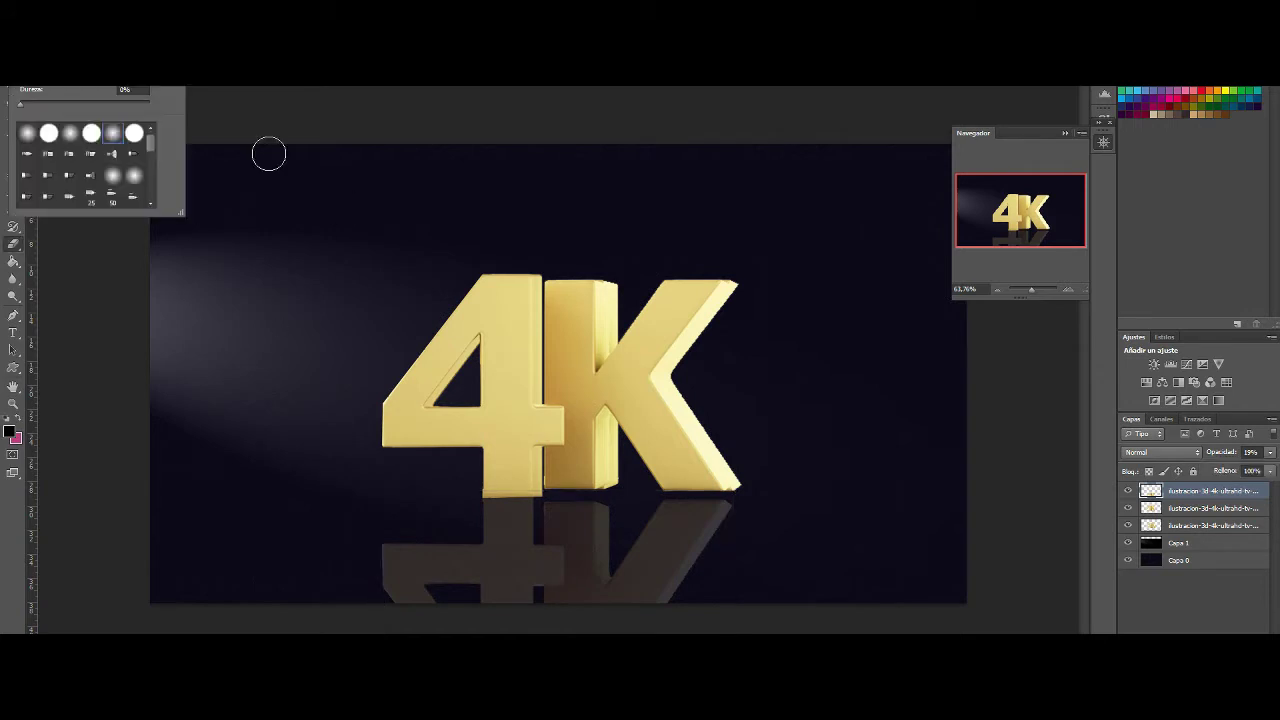
pyautogui.press('Return')
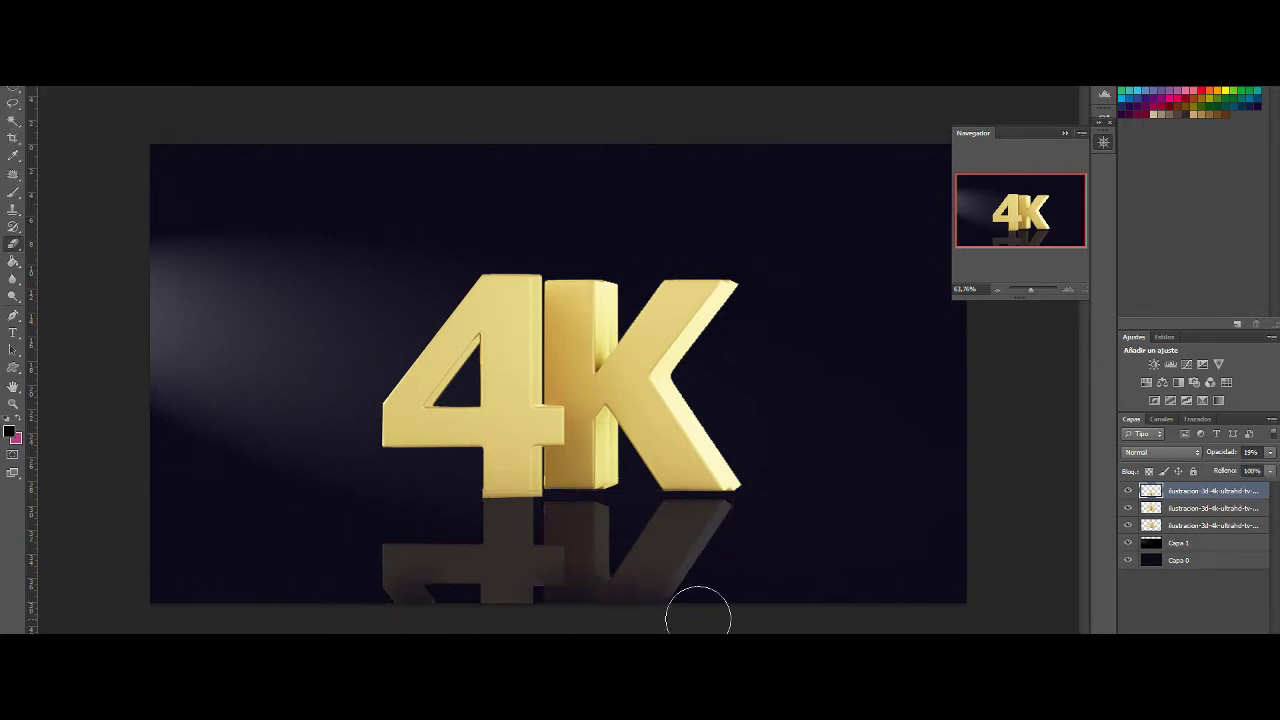
pyautogui.moveTo(430, 580)
pyautogui.mouseDown()
pyautogui.moveTo(323, 606)
pyautogui.moveTo(477, 623)
pyautogui.mouseUp()
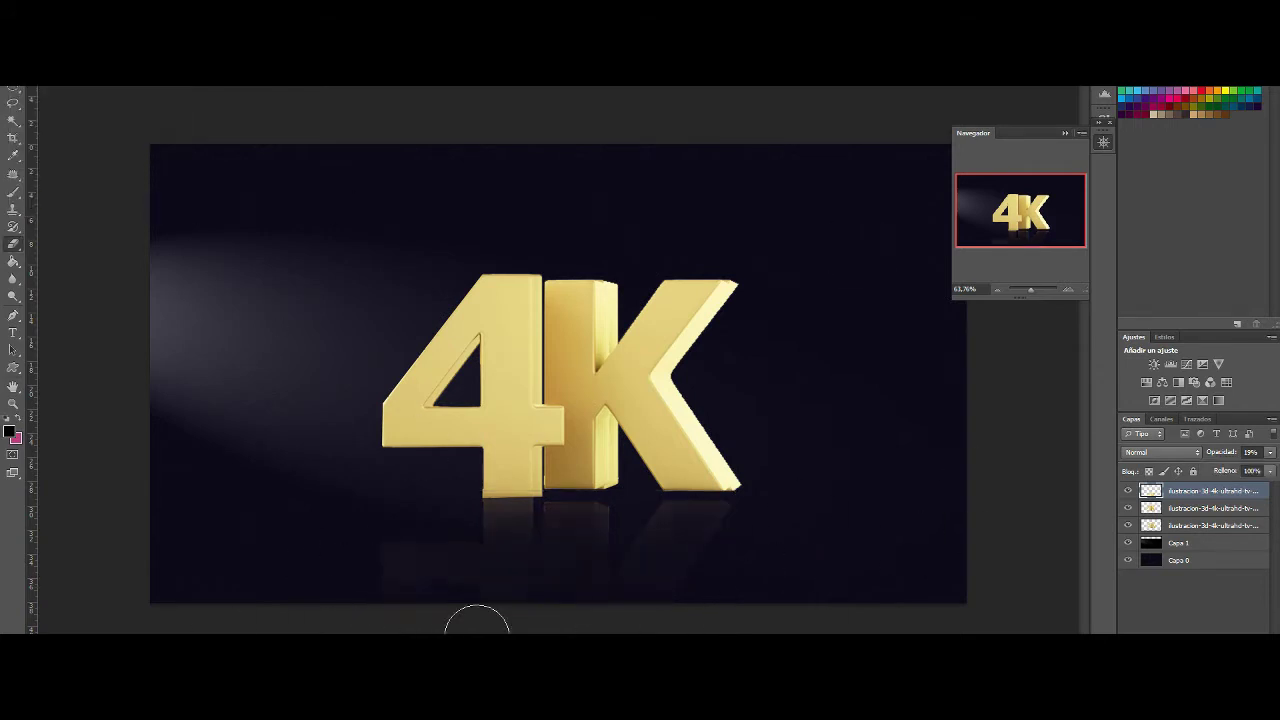
pyautogui.press('Return')
# Step: Select a rectangular strip over the right stem of the 4, delete its contents and deselect
pyautogui.click(13, 90)
pyautogui.click(60, 92)
pyautogui.moveTo(466, 251); pyautogui.dragTo(543, 557)
pyautogui.press('Delete')
pyautogui.hotkey('ctrl', 'd')
# Step: Bring in the rykyn5_large cut-out photo and move its layer below the three 4K layers
pyautogui.hotkey('ctrl', 't')
pyautogui.moveTo(1149, 568); pyautogui.dragTo(1150, 550)
pyautogui.click(1200, 508)
pyautogui.hotkey('ctrl', 'z')
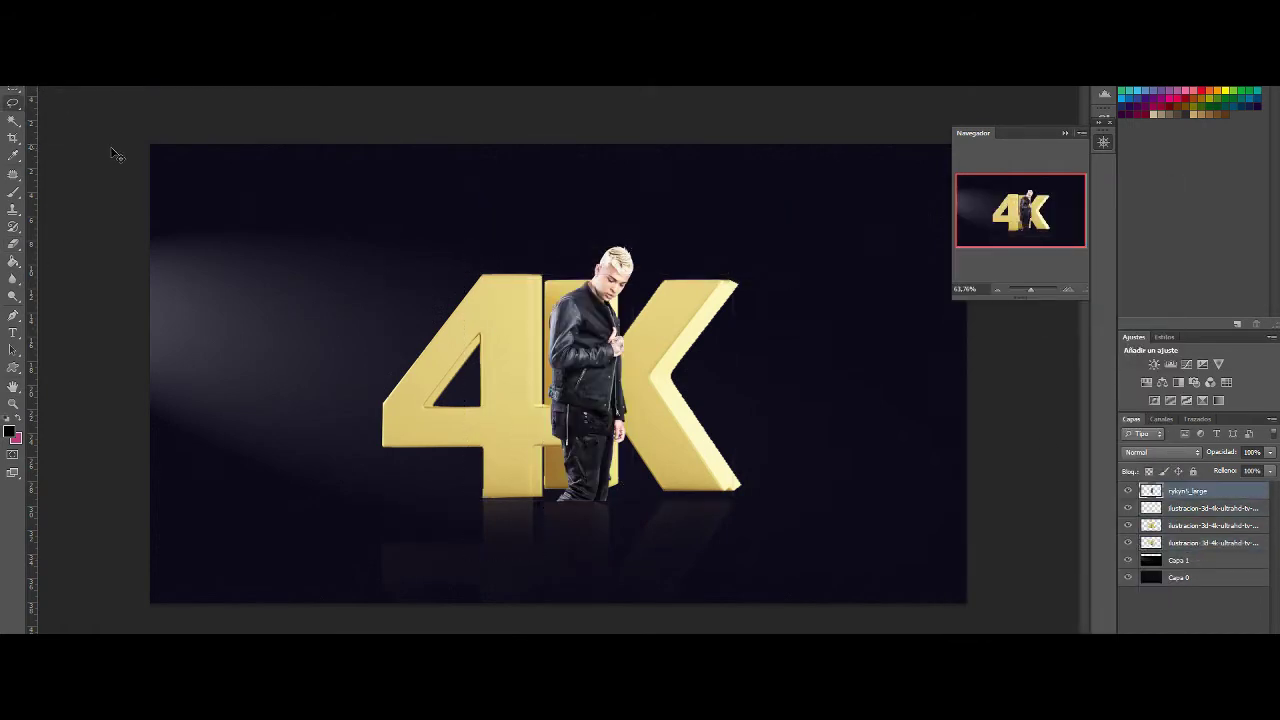
pyautogui.moveTo(1129, 508); pyautogui.dragTo(1129, 542)
pyautogui.moveTo(1190, 491); pyautogui.dragTo(1190, 550)
pyautogui.moveTo(1129, 525)
pyautogui.mouseDown()
pyautogui.moveTo(1129, 491)
pyautogui.moveTo(1128, 525)
pyautogui.mouseUp()
# Step: Enlarge the rykyn5_large figure and position him to the right of the K, cropped by the canvas's lower edge
pyautogui.hotkey('ctrl', 't')
pyautogui.moveTo(653, 195); pyautogui.dragTo(925, 203)
pyautogui.moveTo(832, 341); pyautogui.dragTo(845, 347)
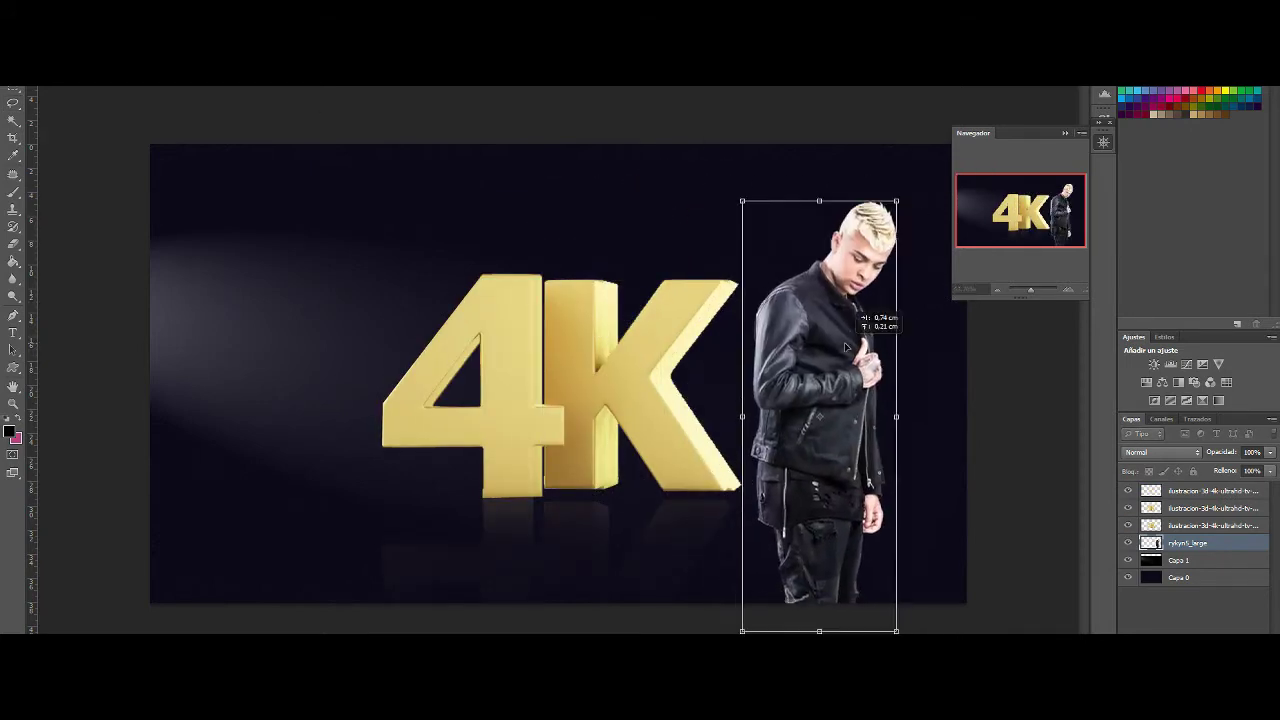
pyautogui.moveTo(903, 191); pyautogui.dragTo(908, 258)
pyautogui.press('Return')
# Step: Add the photo of the man in the hat above the rykyn5_large layer and hide the three 4K layers
pyautogui.hotkey('ctrl', 'v')
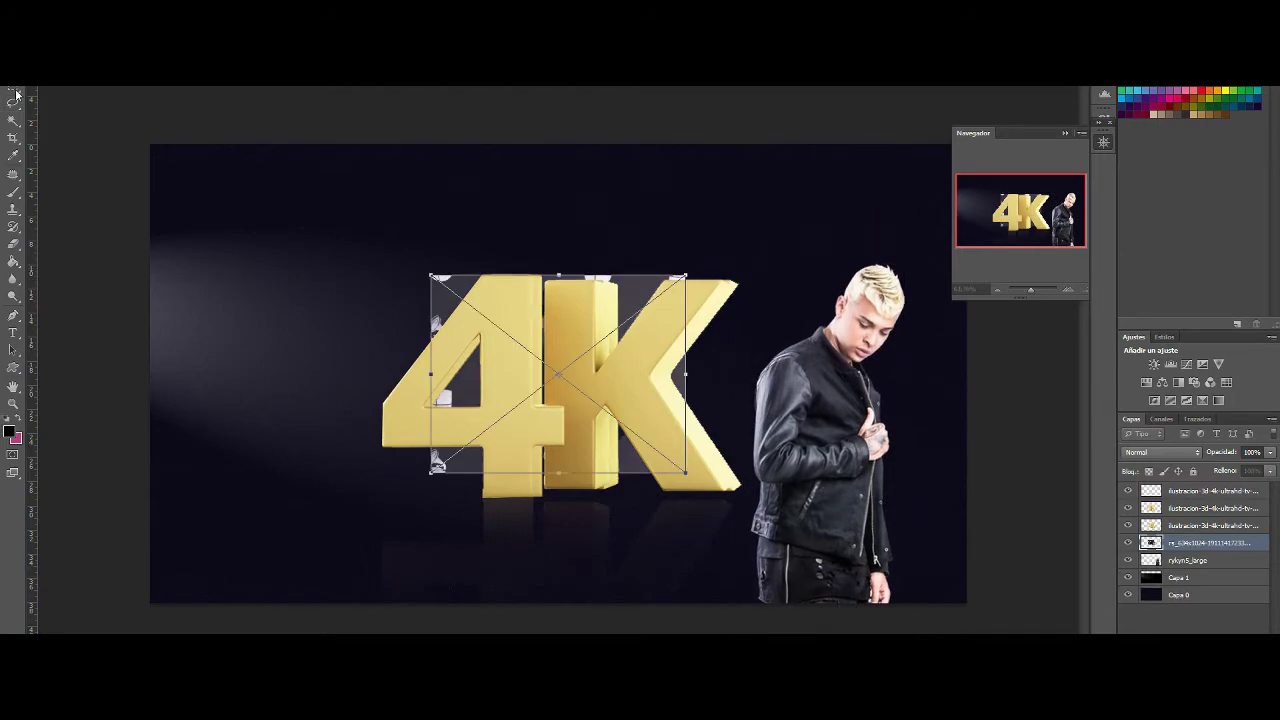
pyautogui.moveTo(1127, 525); pyautogui.dragTo(1127, 491)
# Step: Outline the man in the hat with the polygonal lasso and isolate him from the photo's background
pyautogui.scroll(5, 500, 400)
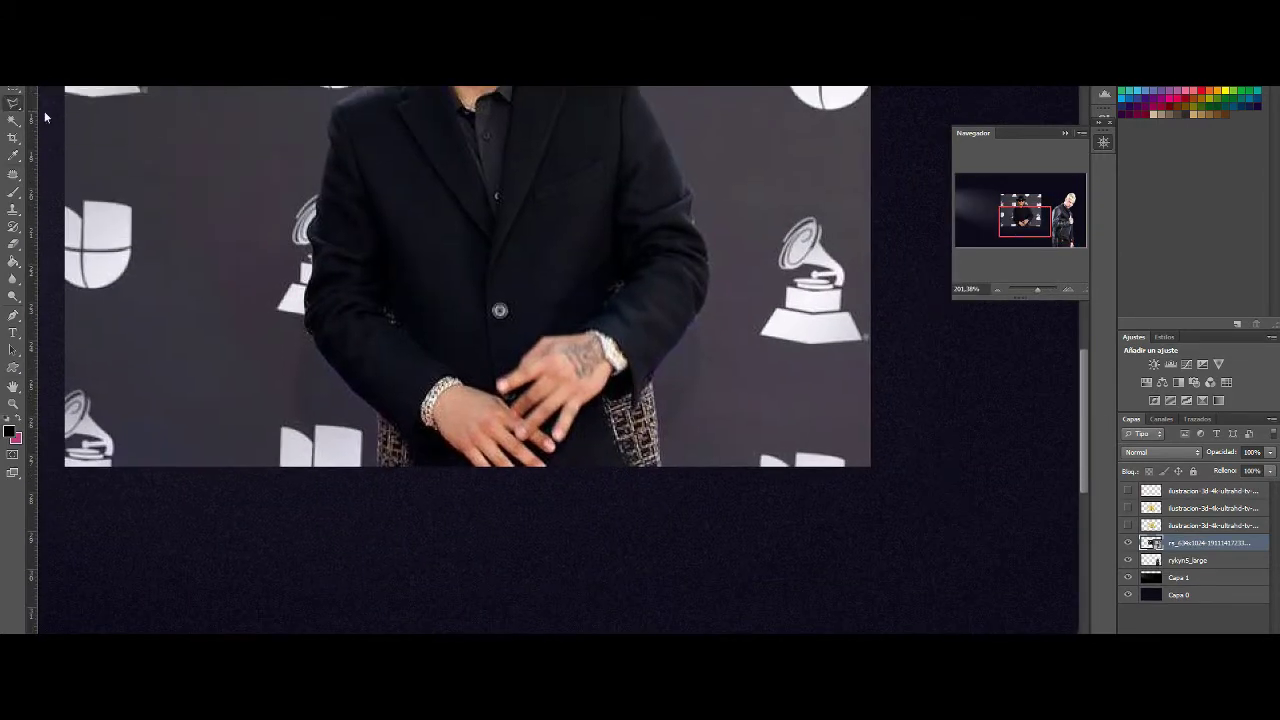
pyautogui.scroll(5, 705, 228)
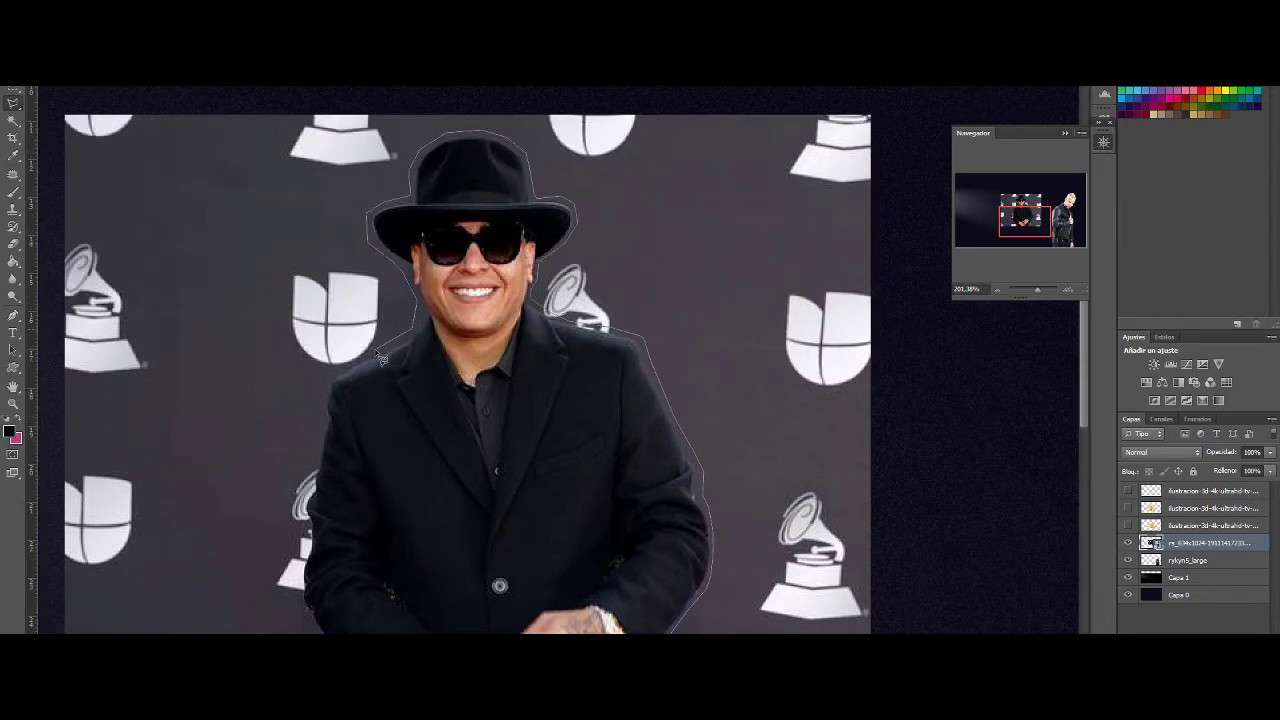
pyautogui.scroll(-5, 369, 436)
pyautogui.doubleClick(365, 493)
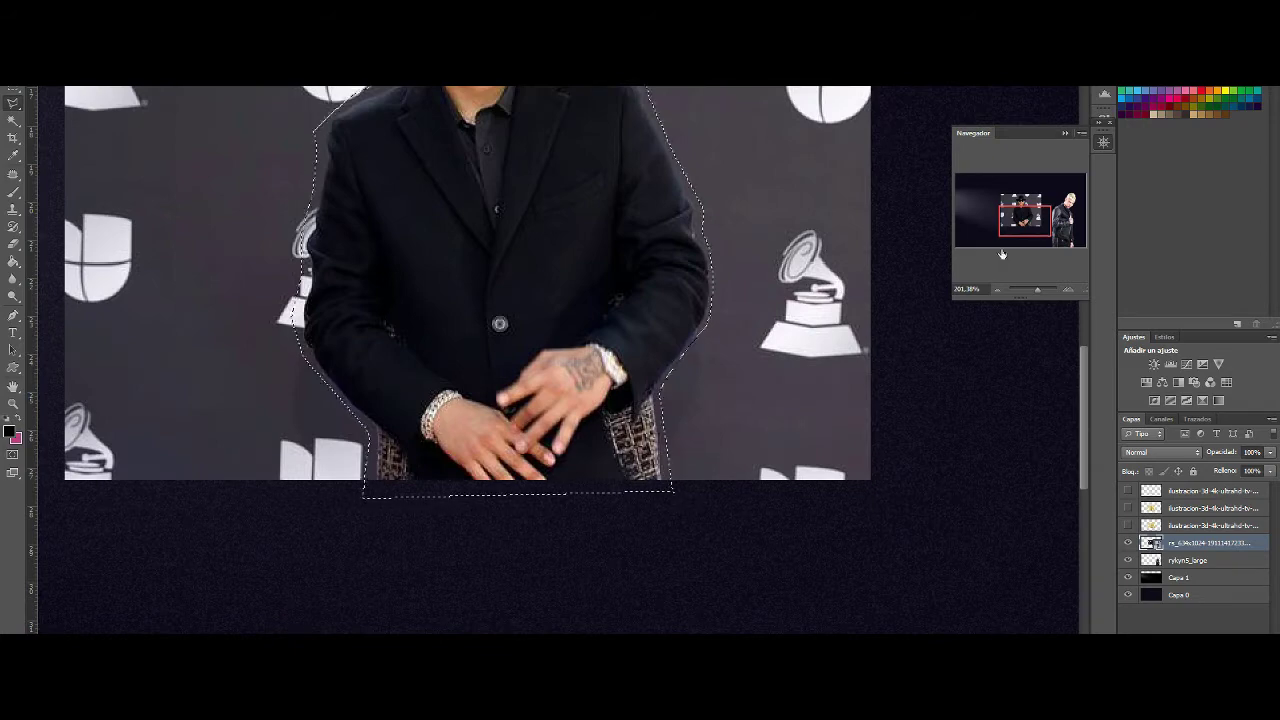
pyautogui.hotkey('ctrl', 'j')
pyautogui.press('Return')
pyautogui.rightClick(1217, 583)
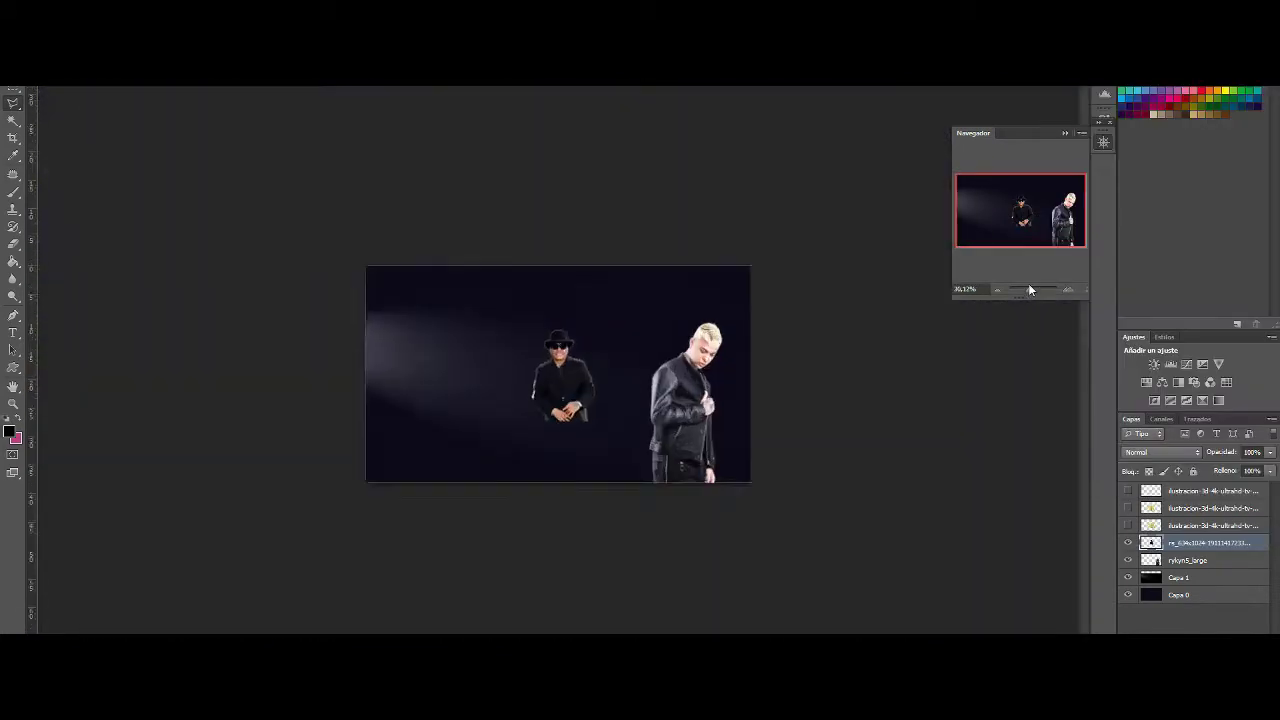
# Step: Move the man in the hat to the canvas's lower left corner and enlarge him to nearly full height
pyautogui.click(1129, 525)
pyautogui.click(1129, 525)
pyautogui.click(1128, 508)
pyautogui.hotkey('ctrl', 't')
pyautogui.moveTo(564, 380); pyautogui.dragTo(330, 480)
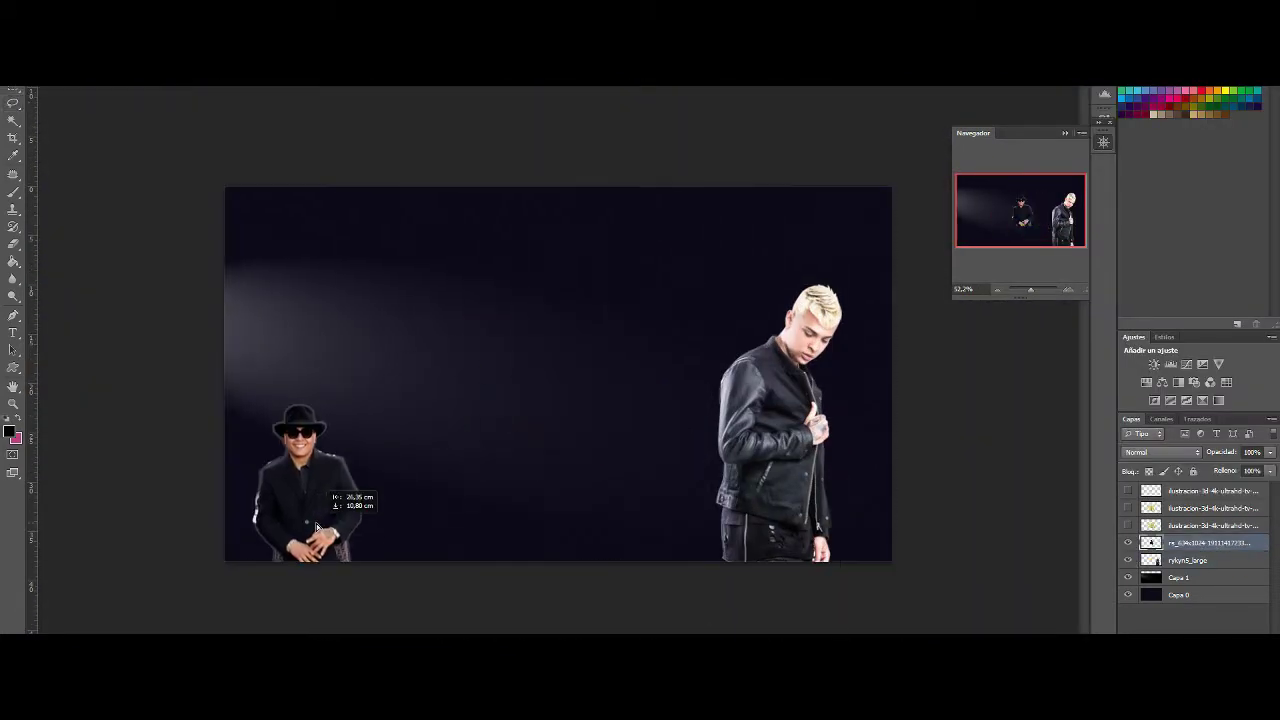
pyautogui.moveTo(380, 400); pyautogui.dragTo(478, 234)
pyautogui.press('Return')
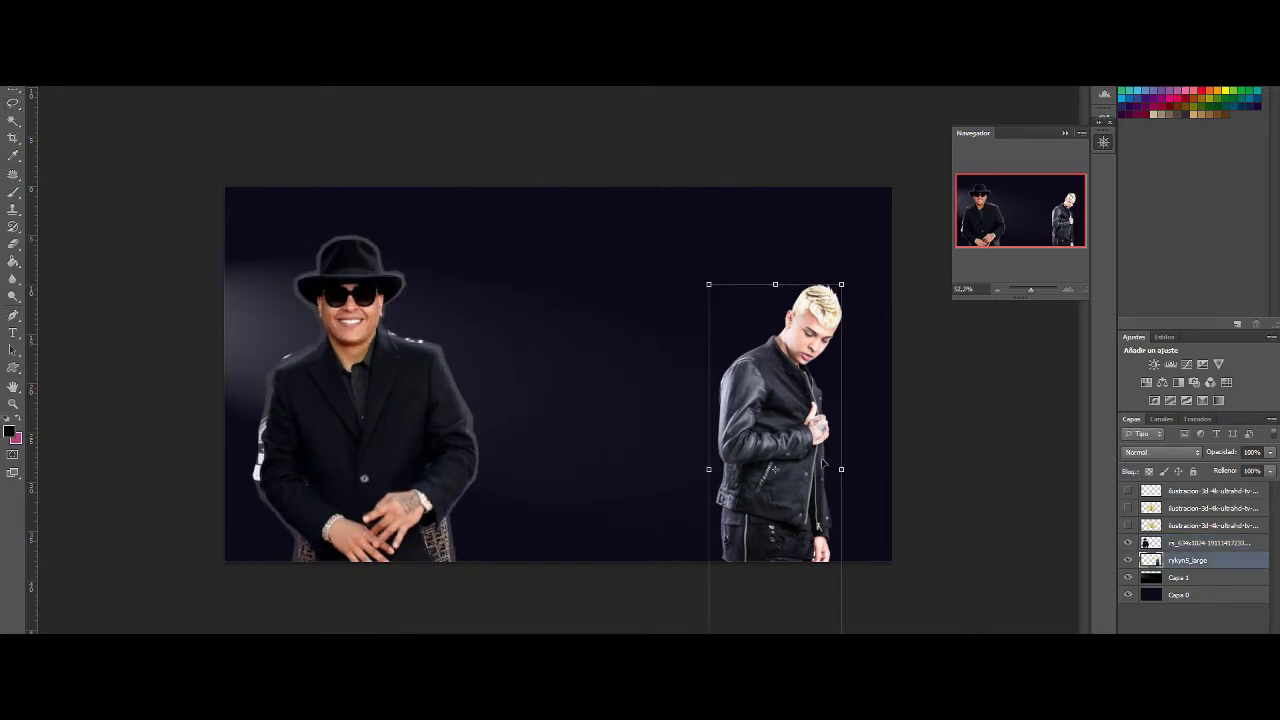
# Step: Shift the blond man slightly left and down, and scale down the man in the hat to a similar height
pyautogui.moveTo(822, 464)
pyautogui.mouseDown()
pyautogui.moveTo(760, 470)
pyautogui.moveTo(802, 473)
pyautogui.mouseUp()
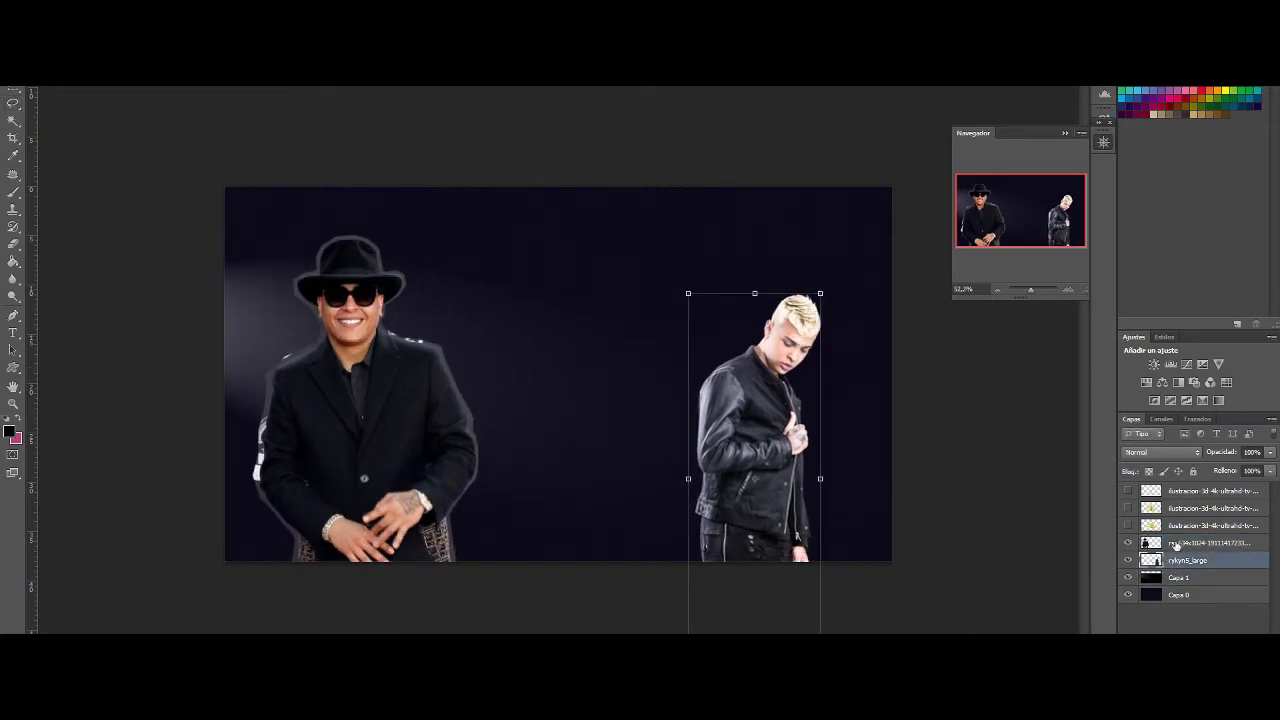
pyautogui.click(1176, 543)
pyautogui.hotkey('ctrl', 't')
pyautogui.moveTo(478, 234); pyautogui.dragTo(443, 286)
# Step: Show the lower two 4K layers and move the layer of the man in the hat to the top of the layer stack
pyautogui.click(1128, 525)
pyautogui.press('Return')
pyautogui.click(1128, 508)
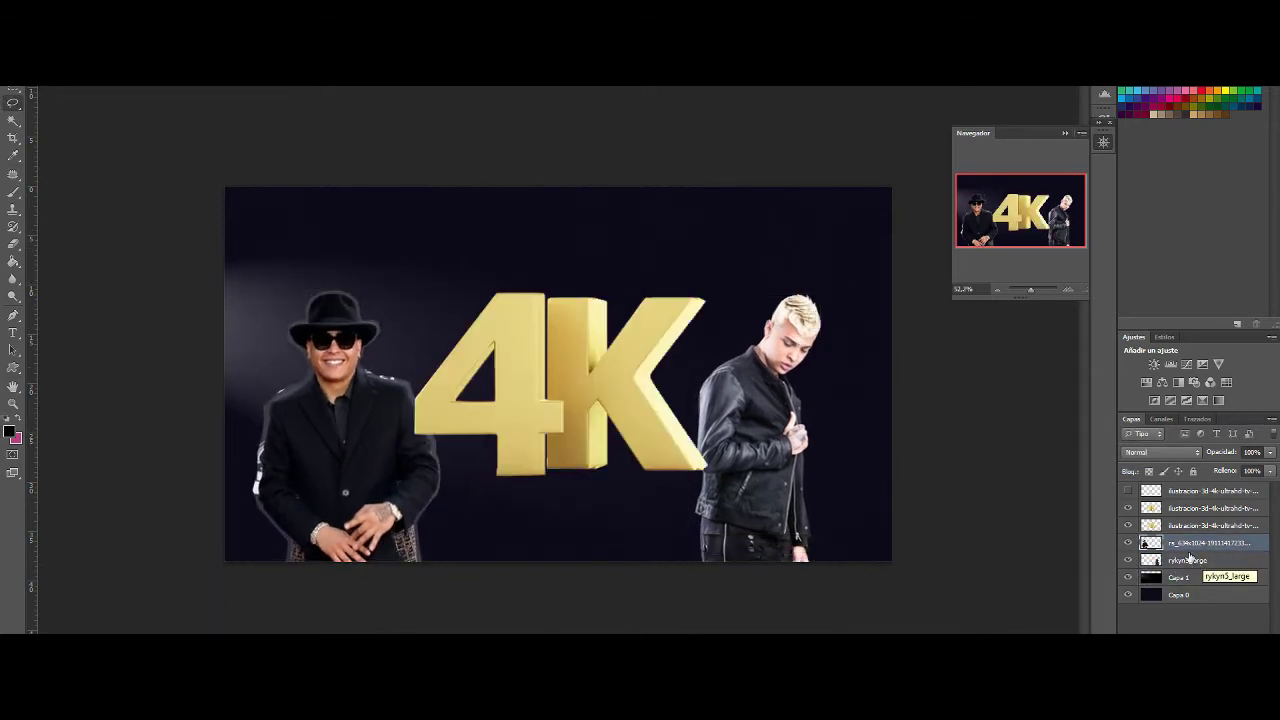
pyautogui.moveTo(1136, 540); pyautogui.dragTo(1140, 488)
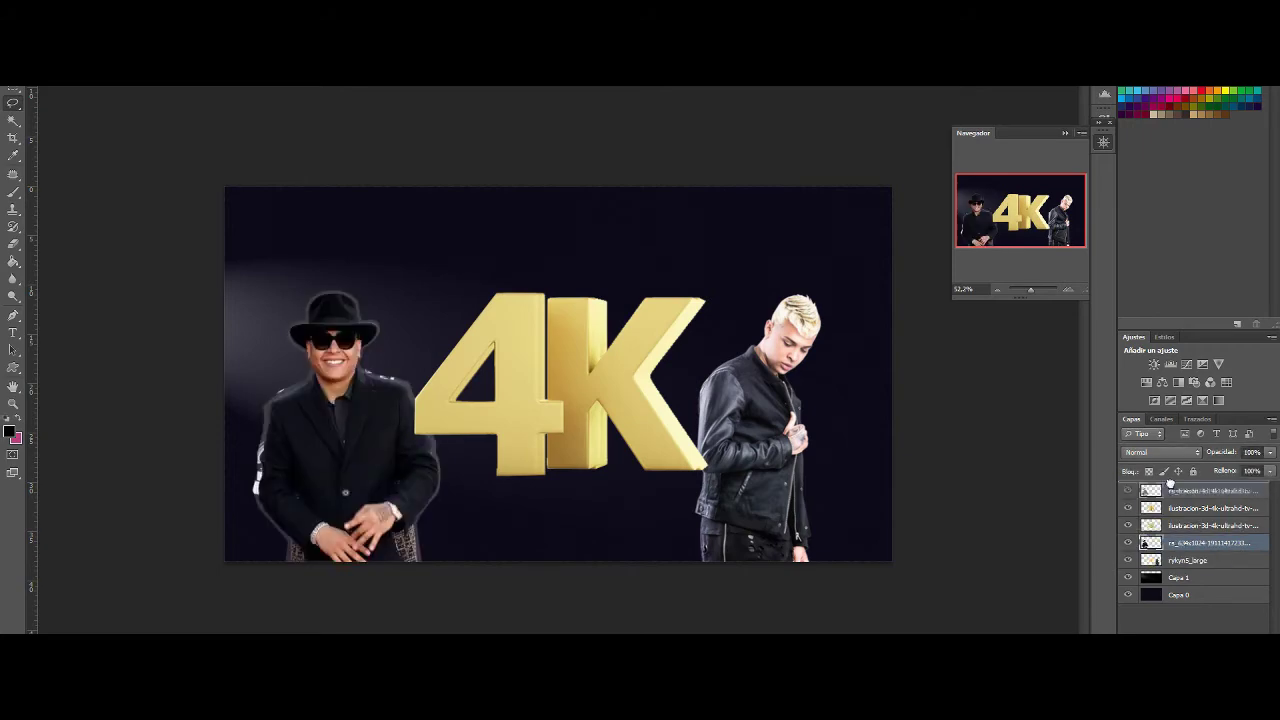
# Step: Erase the grey fringe along the hat man's coat, sleeve and shoulder on the side facing the 4K lettering
pyautogui.scroll(5, 360, 540)
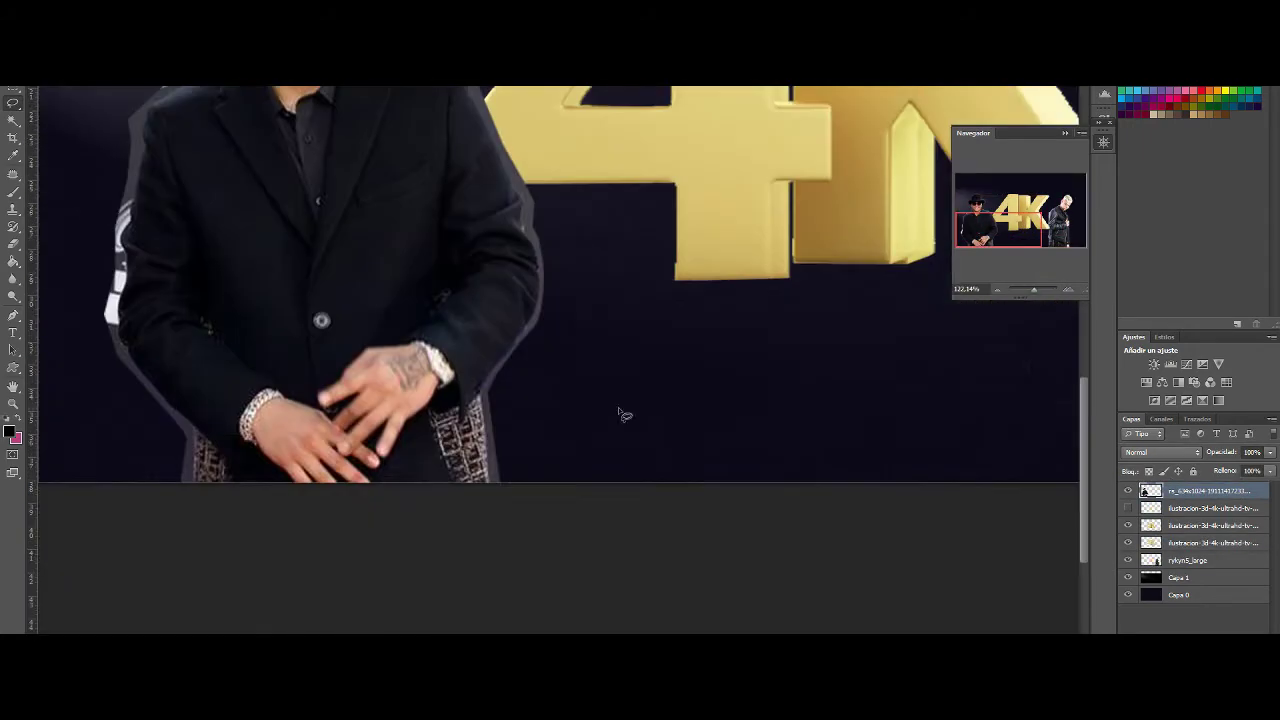
pyautogui.click(593, 530)
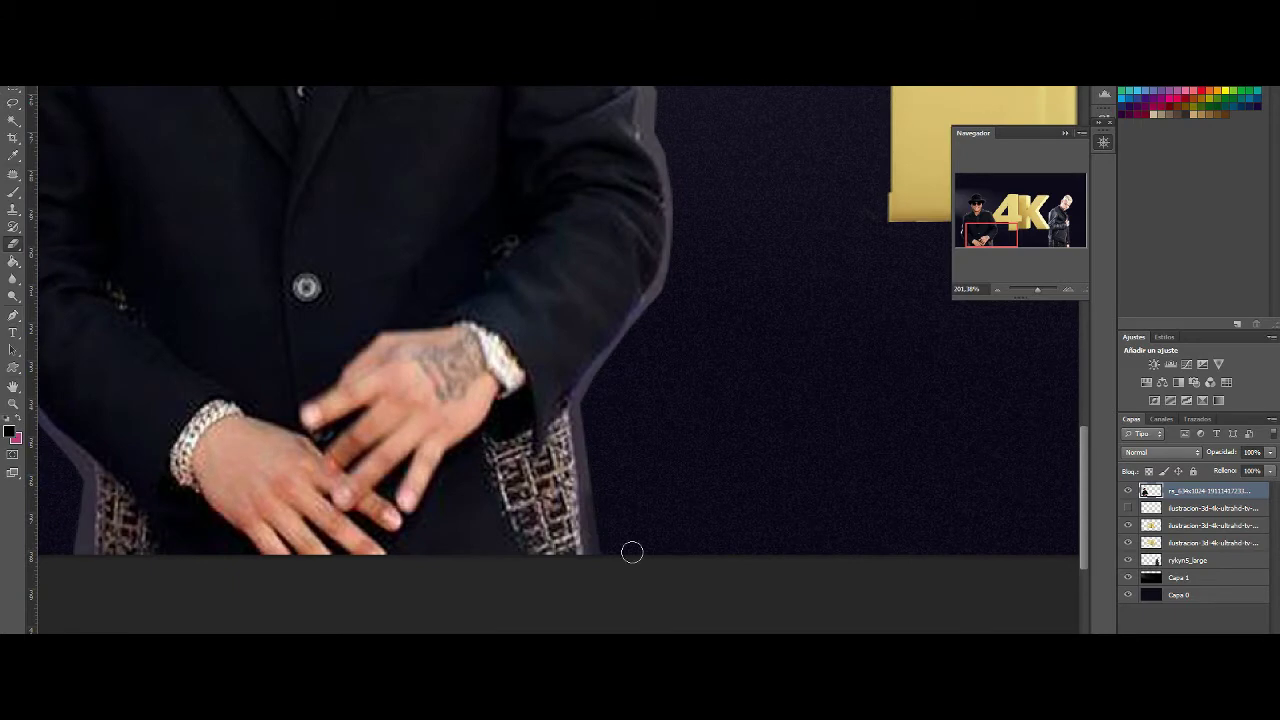
pyautogui.moveTo(632, 552)
pyautogui.mouseDown()
pyautogui.moveTo(591, 497)
pyautogui.moveTo(611, 363)
pyautogui.mouseUp()
pyautogui.scroll(3, 652, 317)
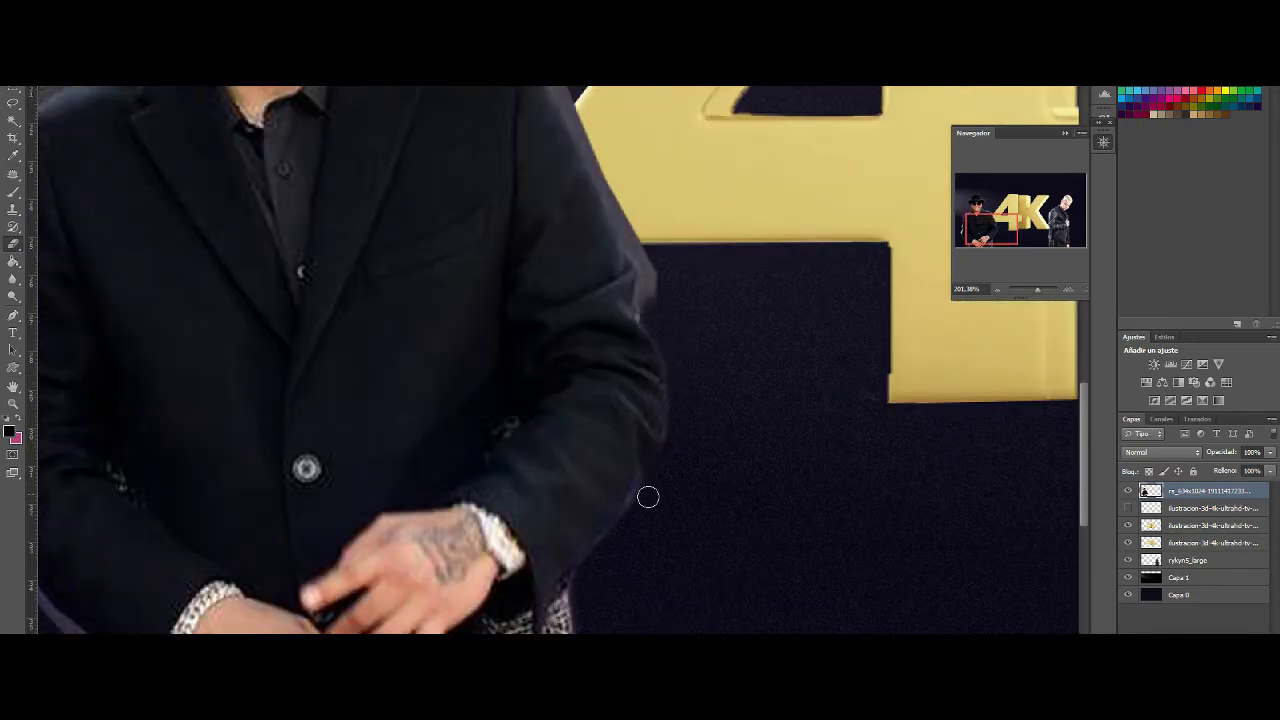
pyautogui.scroll(3, 647, 469)
pyautogui.scroll(2, 649, 425)
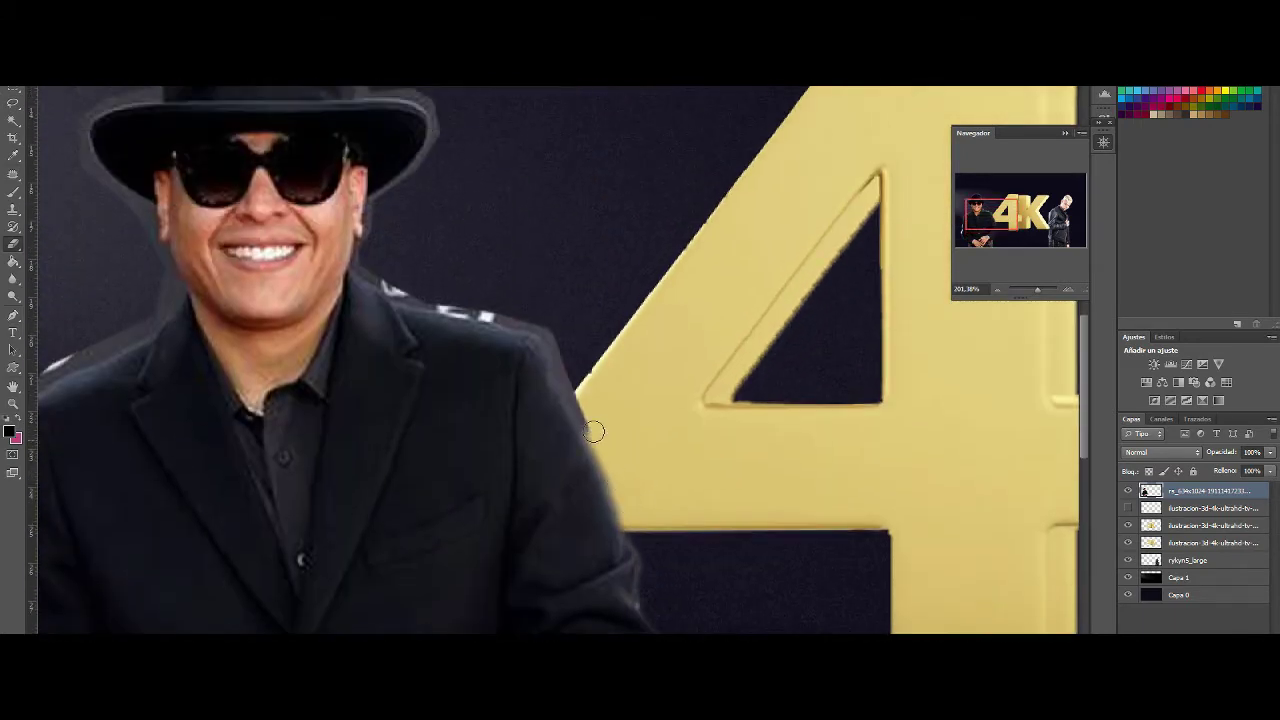
pyautogui.scroll(2, 557, 455)
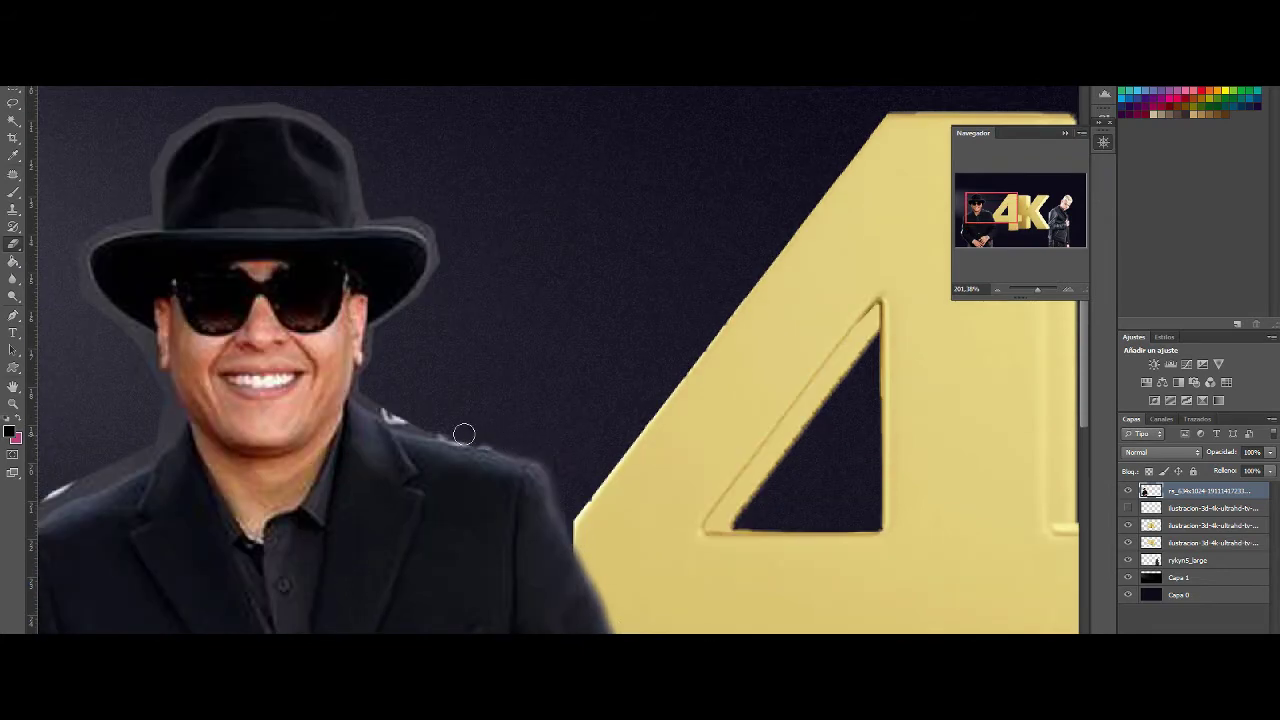
# Step: Erase the leftover grey halo around the hat's brim and crown and beside the man's face and neck
pyautogui.scroll(4, 386, 405)
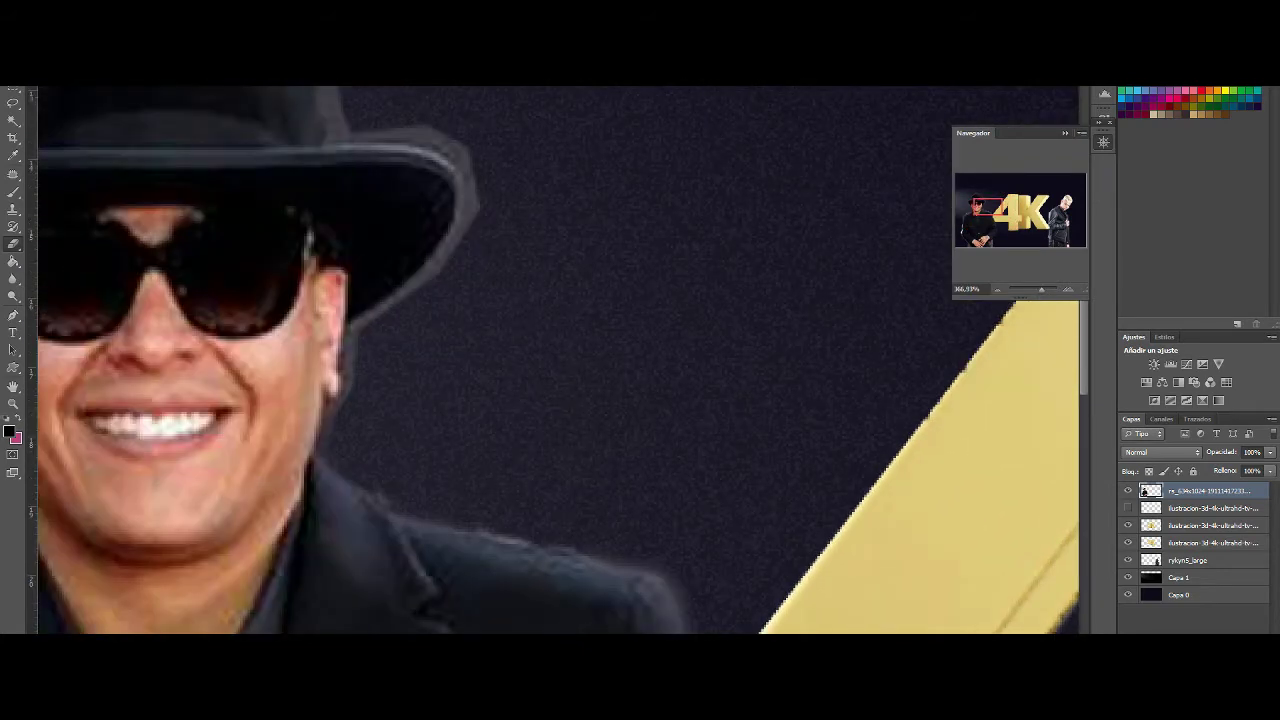
pyautogui.scroll(2, 334, 426)
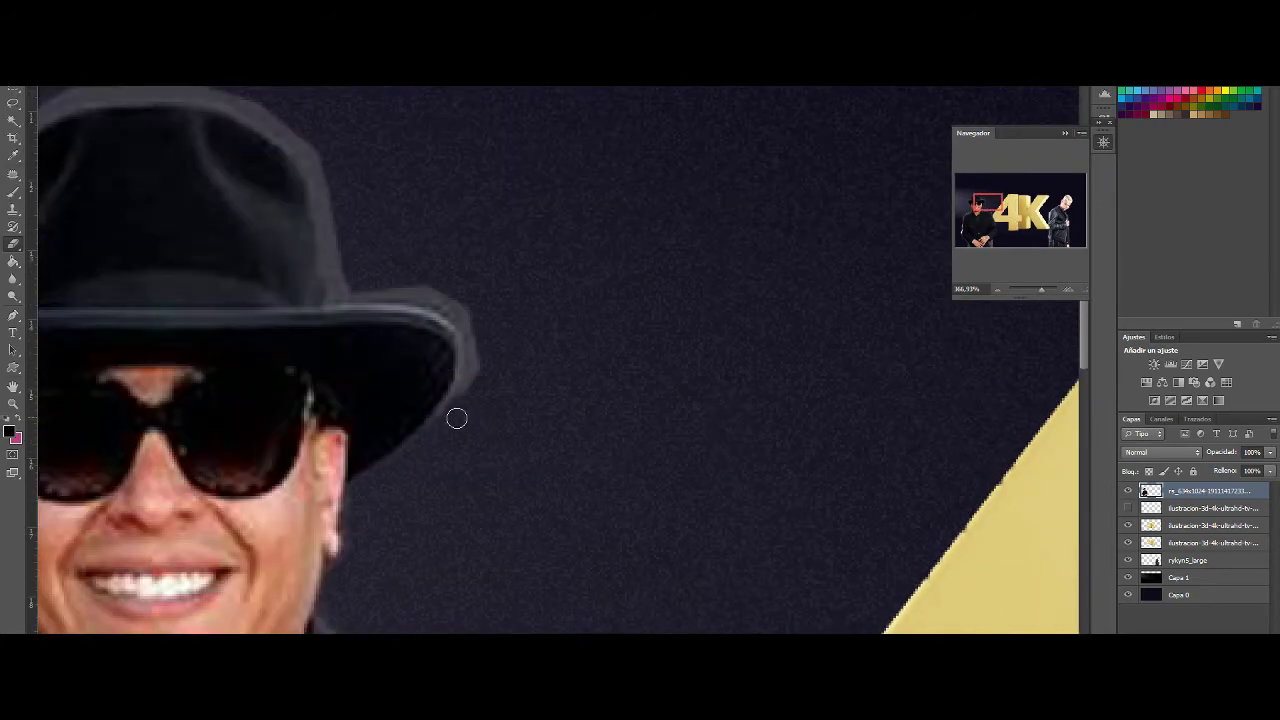
pyautogui.hscroll(-4, 500, 275)
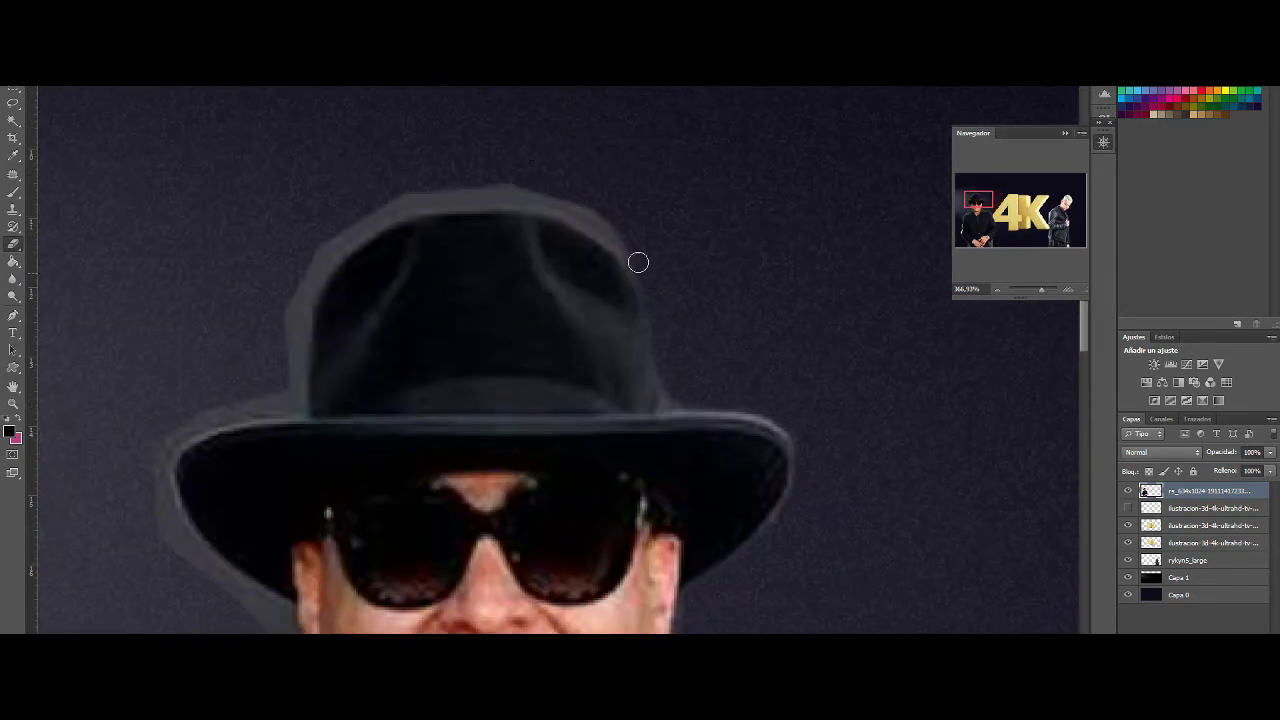
pyautogui.scroll(-1, 304, 275)
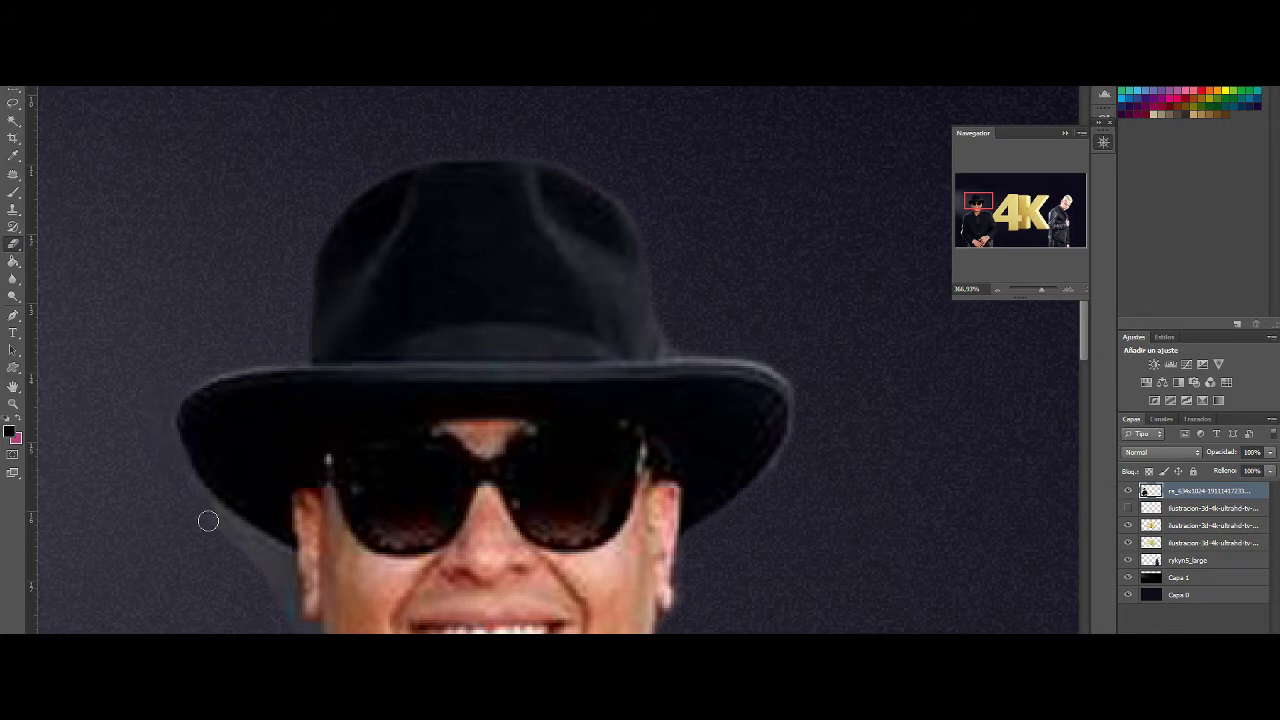
pyautogui.scroll(-3, 208, 520)
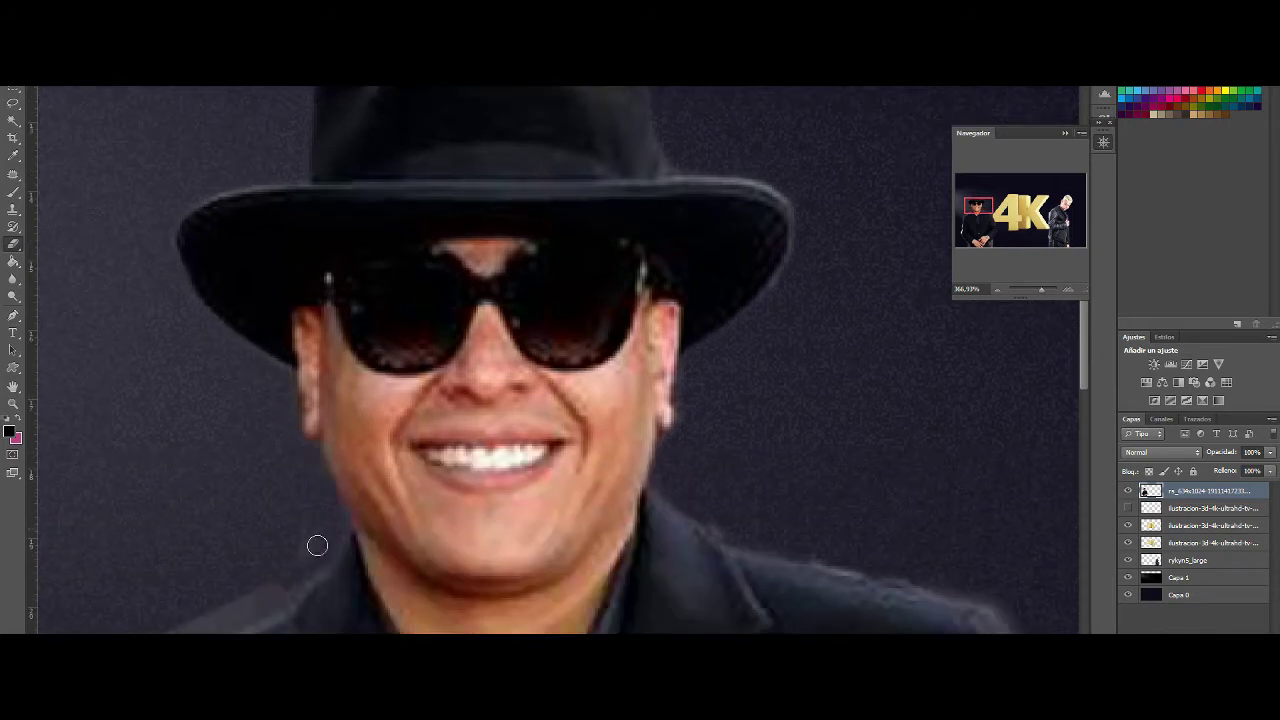
# Step: Erase the fringe along the hat man's outer shoulder and upper sleeve, on the side away from the lettering
pyautogui.scroll(-6, 317, 545)
pyautogui.hscroll(-4, 430, 440)
pyautogui.moveTo(352, 369)
pyautogui.mouseDown()
pyautogui.moveTo(298, 433)
pyautogui.moveTo(323, 496)
pyautogui.moveTo(314, 474)
pyautogui.moveTo(323, 530)
pyautogui.mouseUp()
pyautogui.scroll(-3, 323, 334)
pyautogui.moveTo(323, 334); pyautogui.dragTo(257, 553)
pyautogui.scroll(-3, 257, 553)
pyautogui.moveTo(262, 320); pyautogui.dragTo(272, 520)
# Step: Erase the remaining fringe along the hat man's outer forearm and down the coat hem to the canvas edge
pyautogui.scroll(-5, 270, 400)
pyautogui.moveTo(266, 274)
pyautogui.mouseDown()
pyautogui.moveTo(240, 351)
pyautogui.moveTo(254, 346)
pyautogui.mouseUp()
pyautogui.scroll(-3, 254, 346)
pyautogui.moveTo(477, 557); pyautogui.dragTo(298, 326)
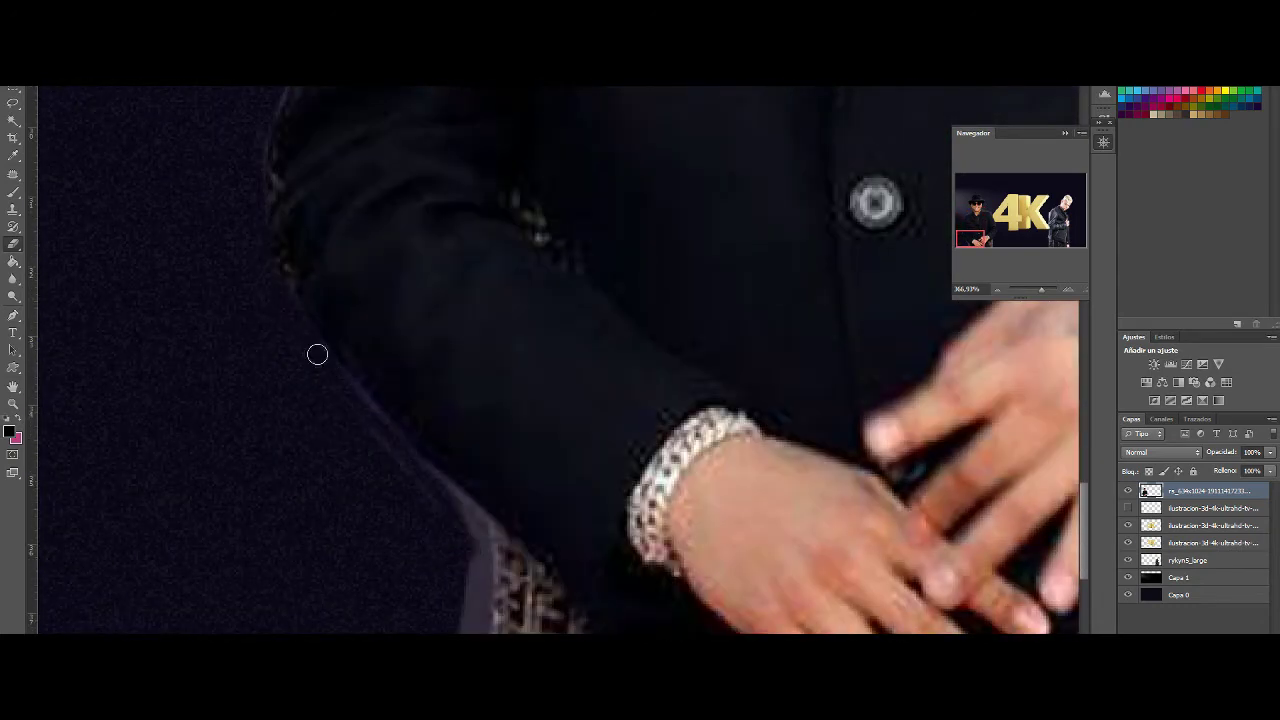
pyautogui.scroll(-2, 482, 449)
pyautogui.moveTo(480, 420); pyautogui.dragTo(460, 555)
# Step: Place the full-length photo of the third man, dressed in black, in the middle of the banner on the topmost layer
pyautogui.moveTo(1041, 289); pyautogui.dragTo(1029, 289)
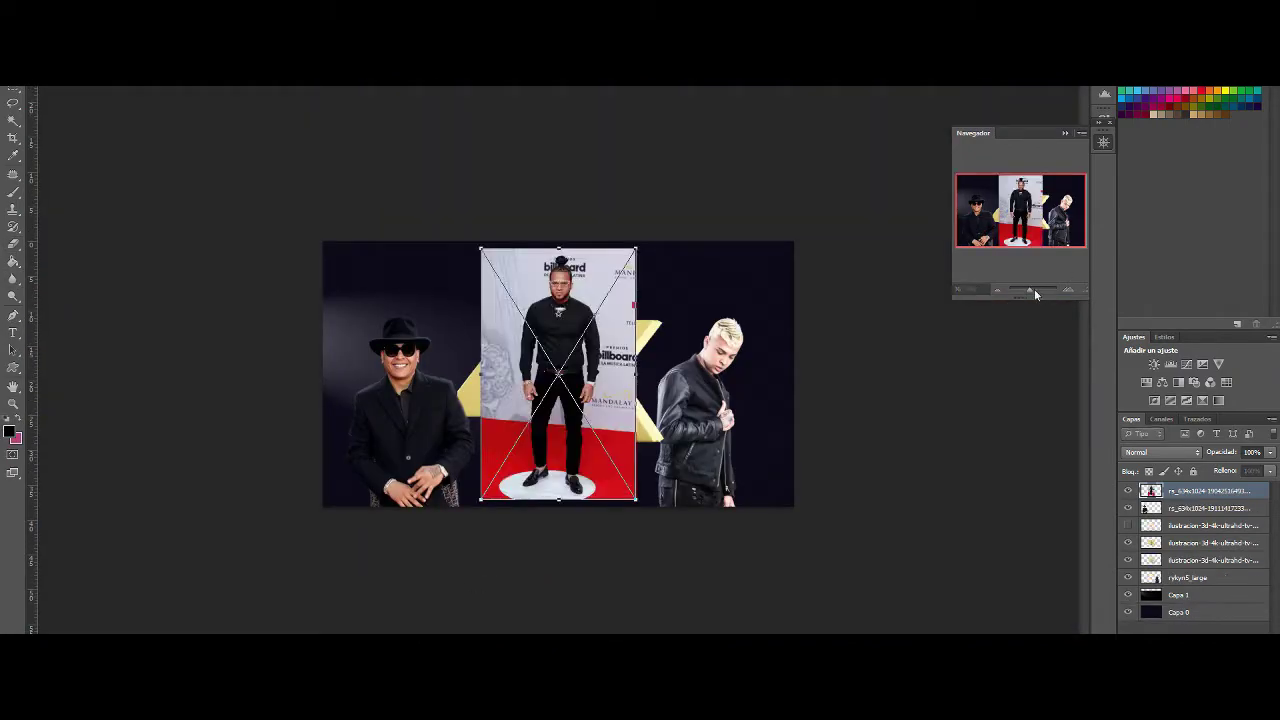
pyautogui.moveTo(1029, 289)
pyautogui.mouseDown()
pyautogui.moveTo(1050, 289)
pyautogui.moveTo(1015, 289)
pyautogui.moveTo(1037, 290)
pyautogui.mouseUp()
pyautogui.press('Return')
# Step: Outline the third man with the polygonal lasso around his arms, head, legs and shoes
pyautogui.scroll(5, 149, 229)
pyautogui.moveTo(652, 622)
pyautogui.mouseDown()
pyautogui.moveTo(662, 190)
pyautogui.moveTo(672, 342)
pyautogui.moveTo(703, 300)
pyautogui.mouseUp()
pyautogui.scroll(3, 675, 335)
pyautogui.scroll(6, 738, 182)
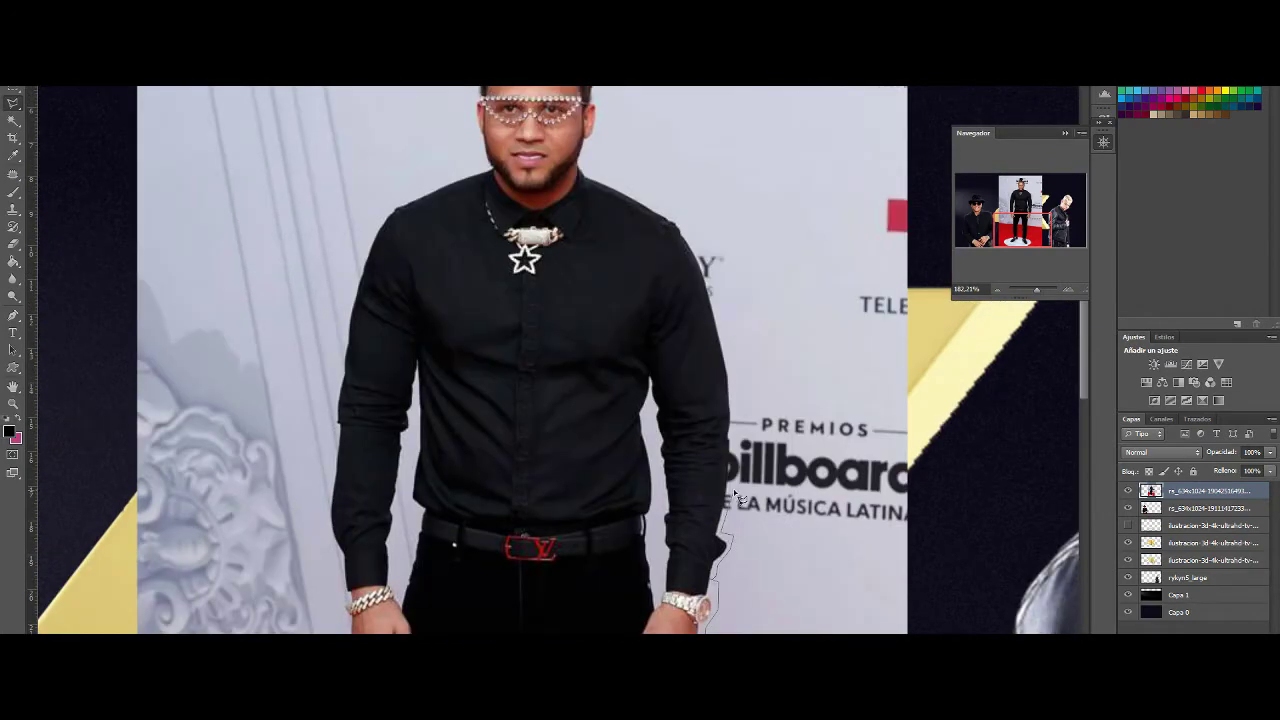
pyautogui.moveTo(745, 494)
pyautogui.mouseDown()
pyautogui.moveTo(737, 415)
pyautogui.moveTo(699, 366)
pyautogui.moveTo(589, 284)
pyautogui.mouseUp()
pyautogui.scroll(1, 740, 412)
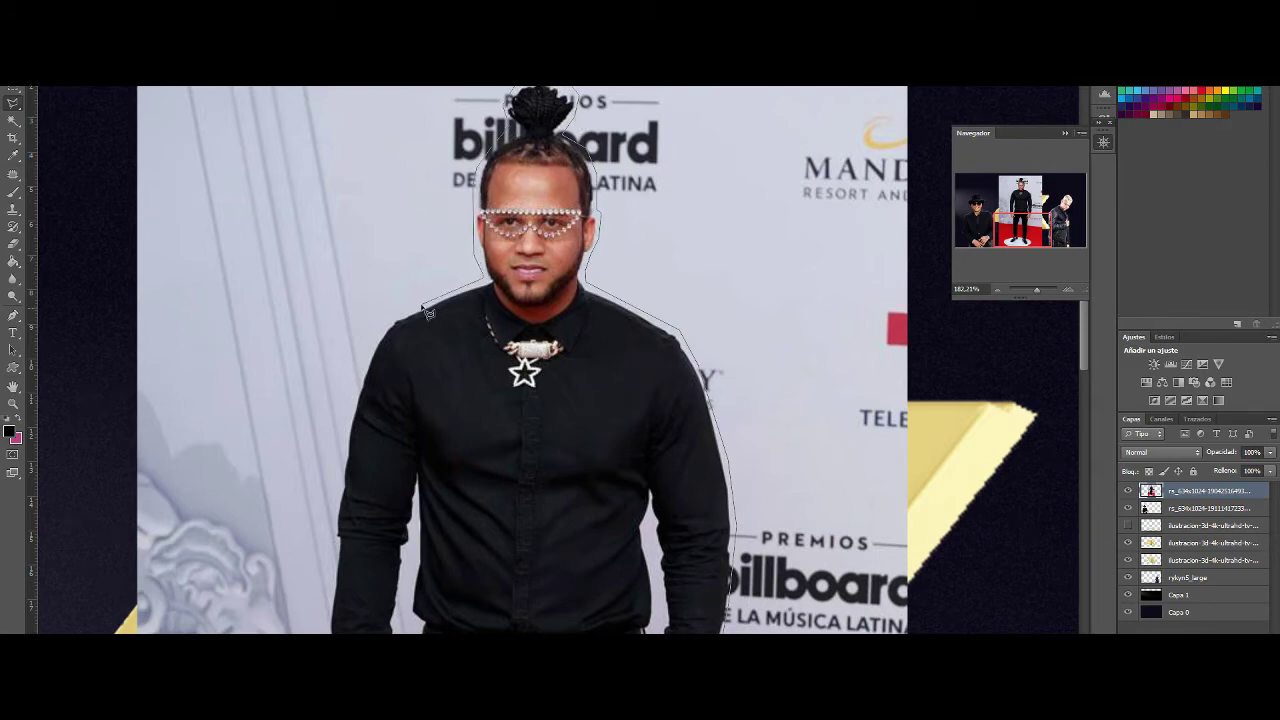
pyautogui.scroll(-5, 317, 600)
pyautogui.moveTo(320, 626); pyautogui.dragTo(348, 424)
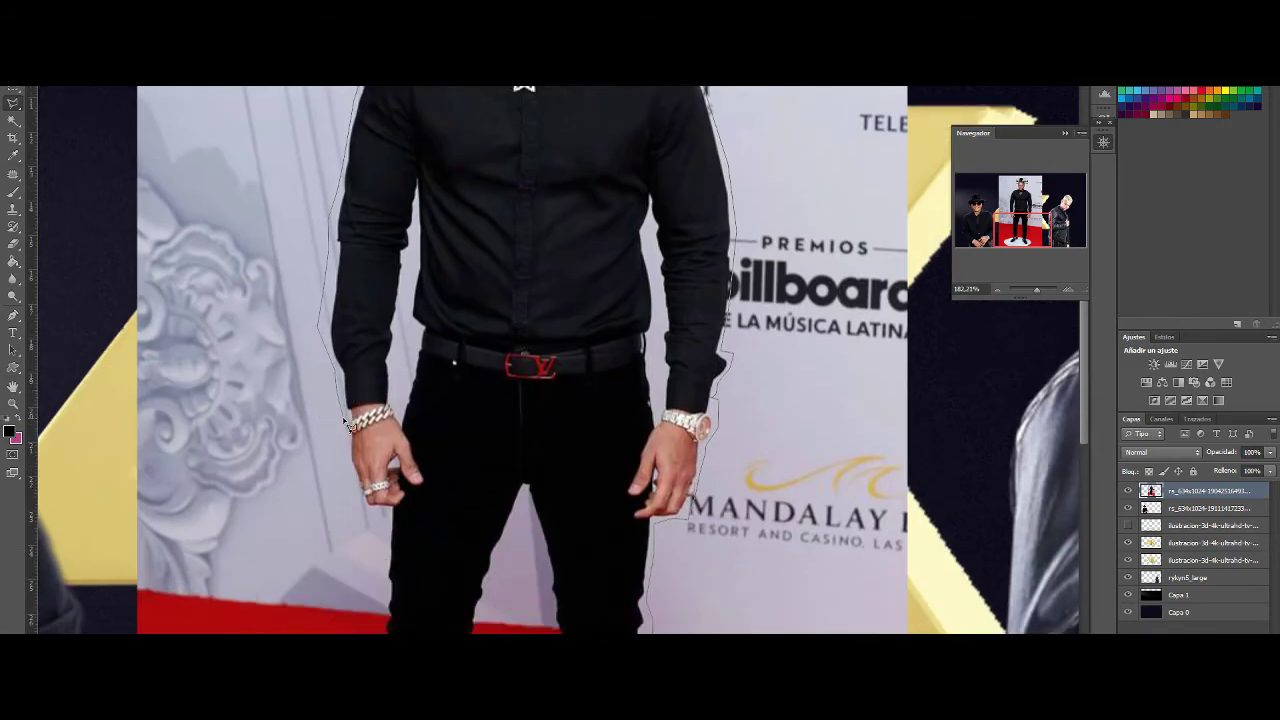
pyautogui.scroll(-5, 373, 338)
pyautogui.moveTo(367, 516); pyautogui.dragTo(380, 332)
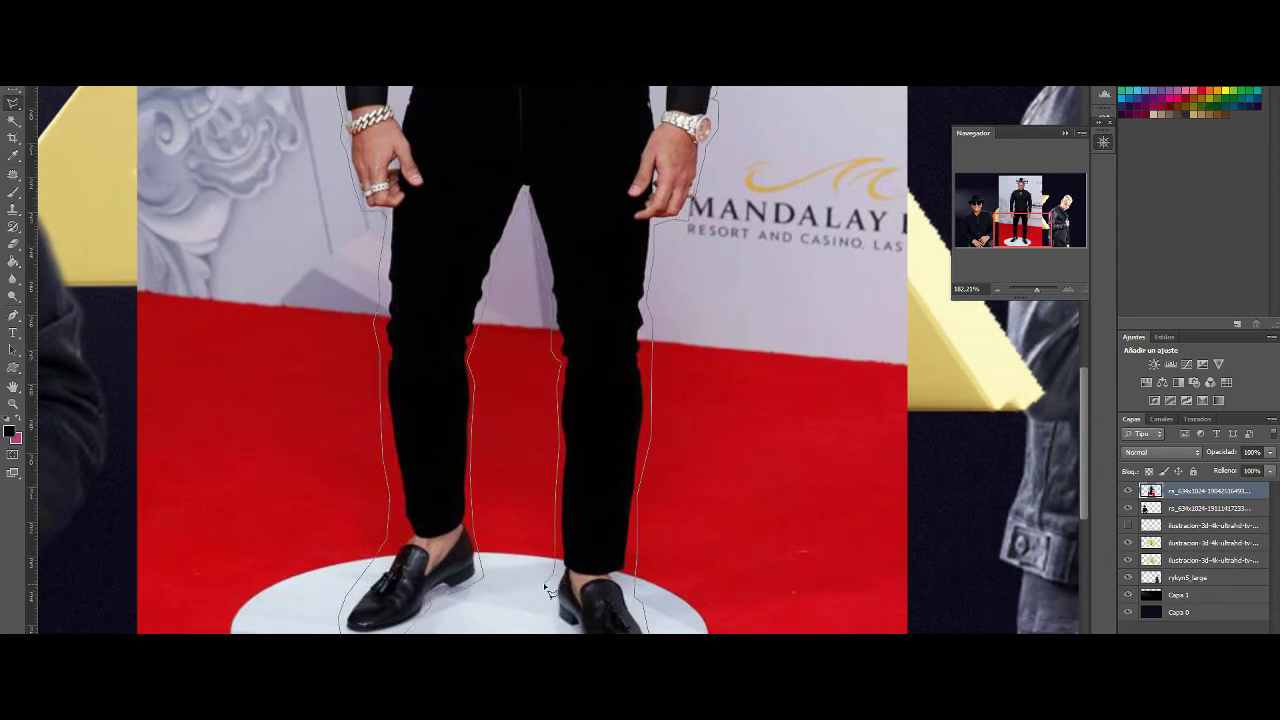
pyautogui.moveTo(565, 628); pyautogui.dragTo(560, 630)
# Step: Invert the selection and delete the photo backdrop around the third man
pyautogui.hotkey('ctrl', '0')
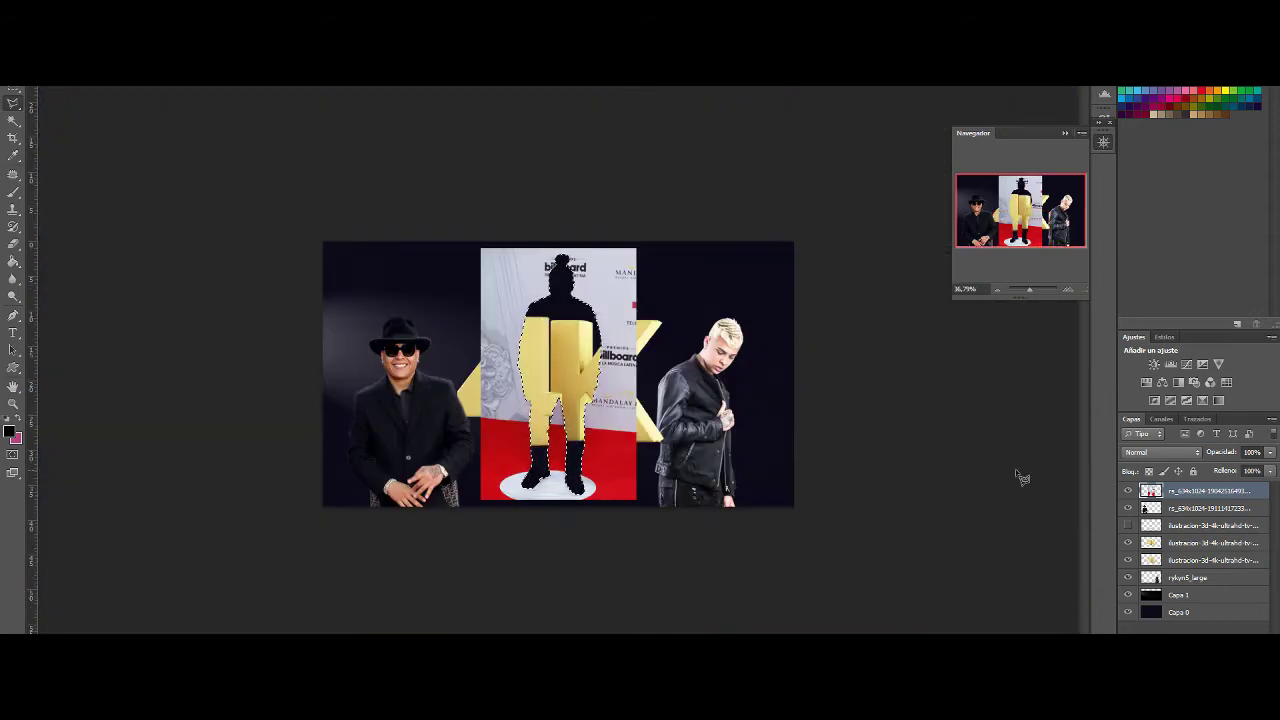
pyautogui.hotkey('ctrl', 'shift', 'i')
pyautogui.press('Delete')
# Step: Send the third man's layer behind the 4K lettering and scale him down slightly
pyautogui.hotkey('ctrl', '[')
pyautogui.hotkey('ctrl', '[')
pyautogui.hotkey('ctrl', '[')
pyautogui.hotkey('ctrl', '[')
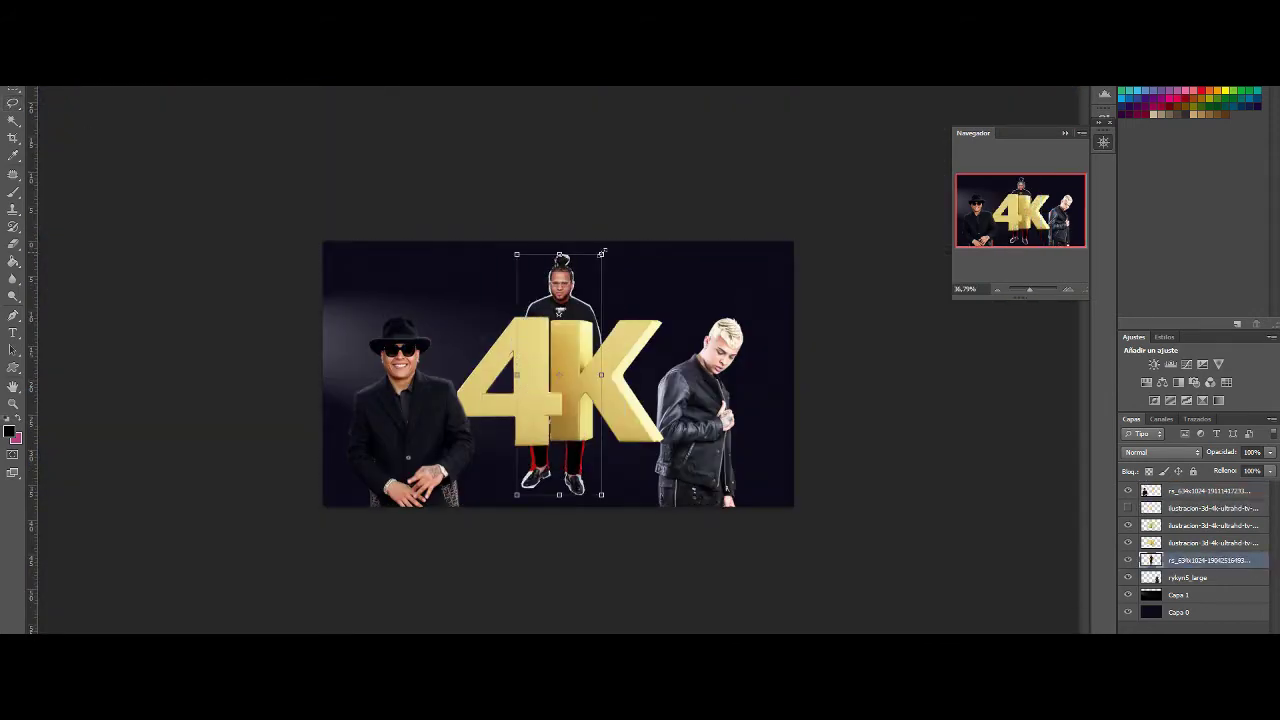
pyautogui.moveTo(601, 254)
pyautogui.mouseDown()
pyautogui.moveTo(630, 215)
pyautogui.moveTo(623, 229)
pyautogui.moveTo(600, 200)
pyautogui.moveTo(594, 276)
pyautogui.moveTo(598, 262)
pyautogui.mouseUp()
pyautogui.click(1178, 595)
pyautogui.press('Return')
# Step: Rotate the spotlight on Capa 1 by about 103° so that it shines down from above the third man
pyautogui.hotkey('ctrl', 't')
pyautogui.moveTo(804, 521); pyautogui.dragTo(737, 215)
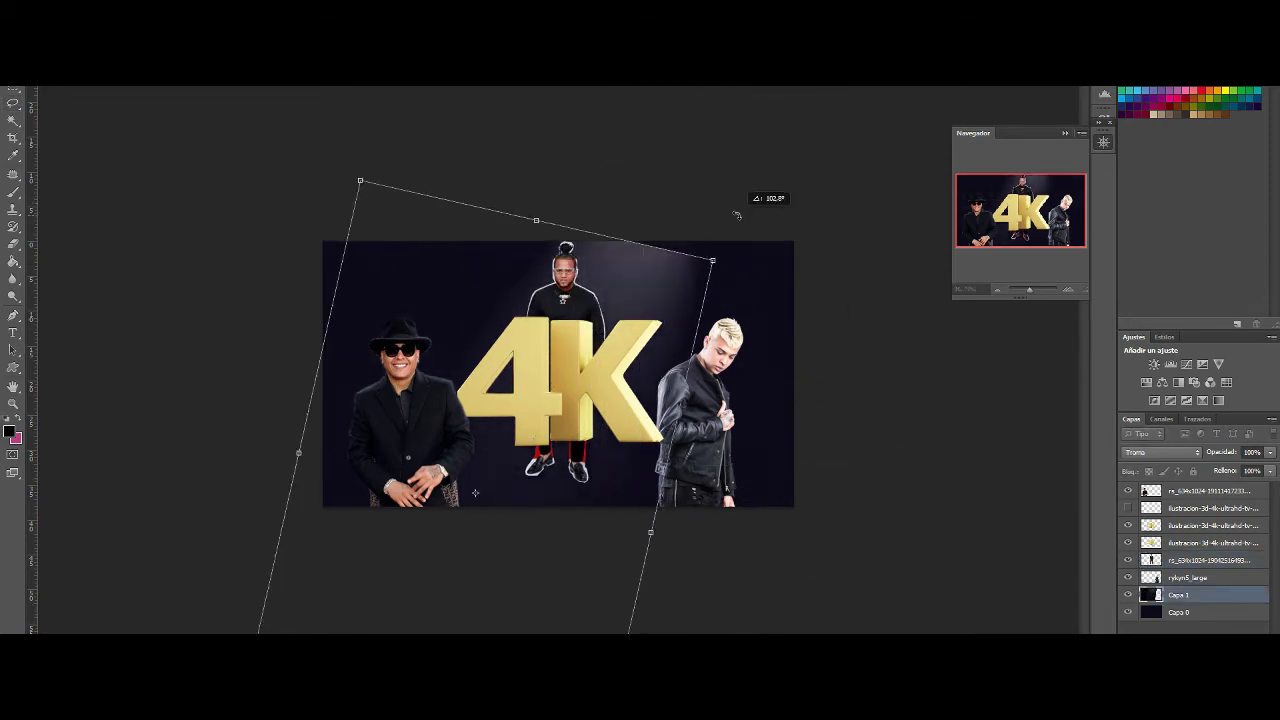
pyautogui.press('l')
pyautogui.press('Return')
# Step: Hide the 4K layers and erase the pale fringe around the third man's hair bun and upper head
pyautogui.scroll(3, 536, 297)
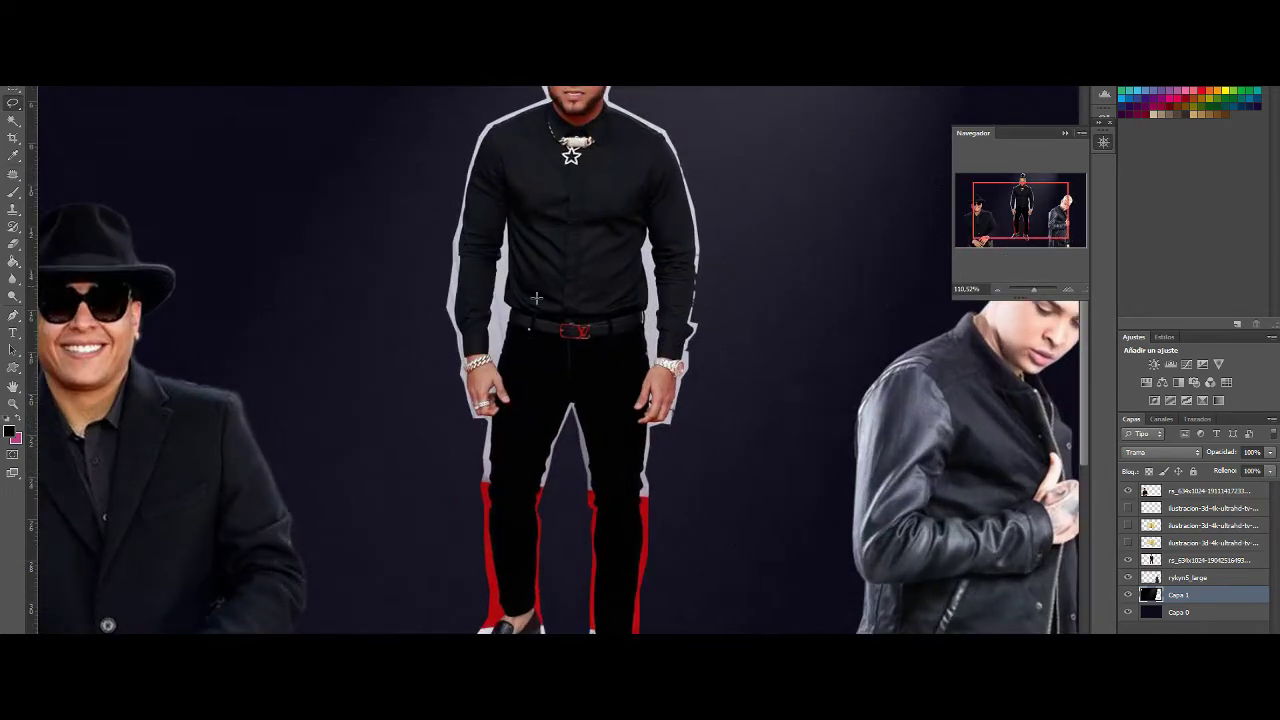
pyautogui.scroll(5, 536, 297)
pyautogui.press('e')
pyautogui.hotkey('alt', '.')
pyautogui.scroll(2, 826, 250)
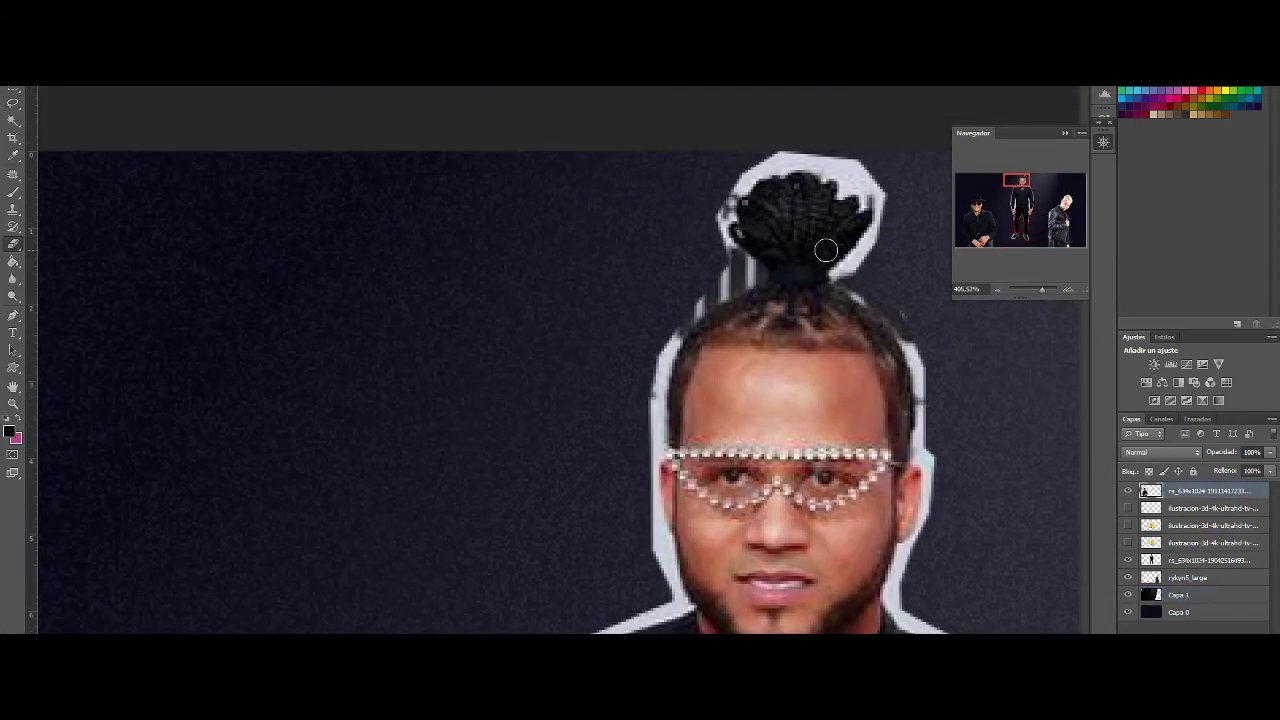
pyautogui.click(1150, 558)
pyautogui.moveTo(883, 224); pyautogui.dragTo(741, 170)
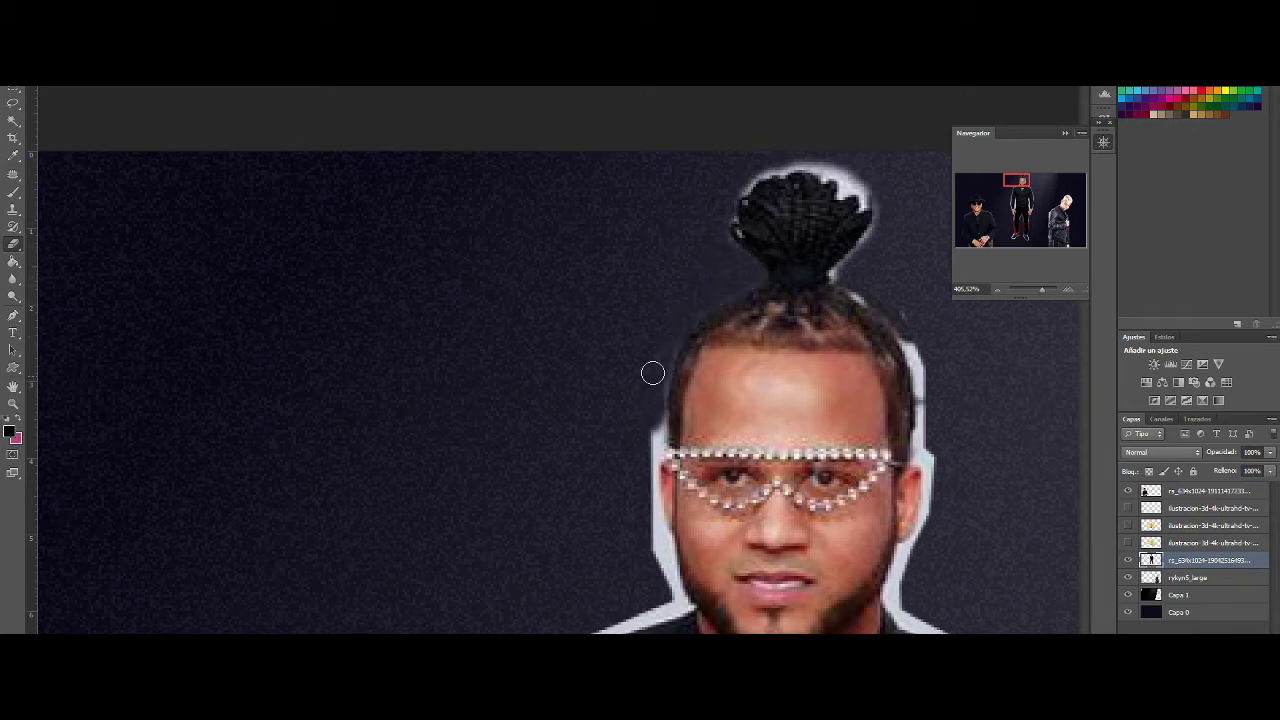
# Step: Erase the pale fringe beside the third man's face and along his shoulder and sleeve on the hat man's side
pyautogui.scroll(-2, 652, 373)
pyautogui.scroll(-4, 651, 335)
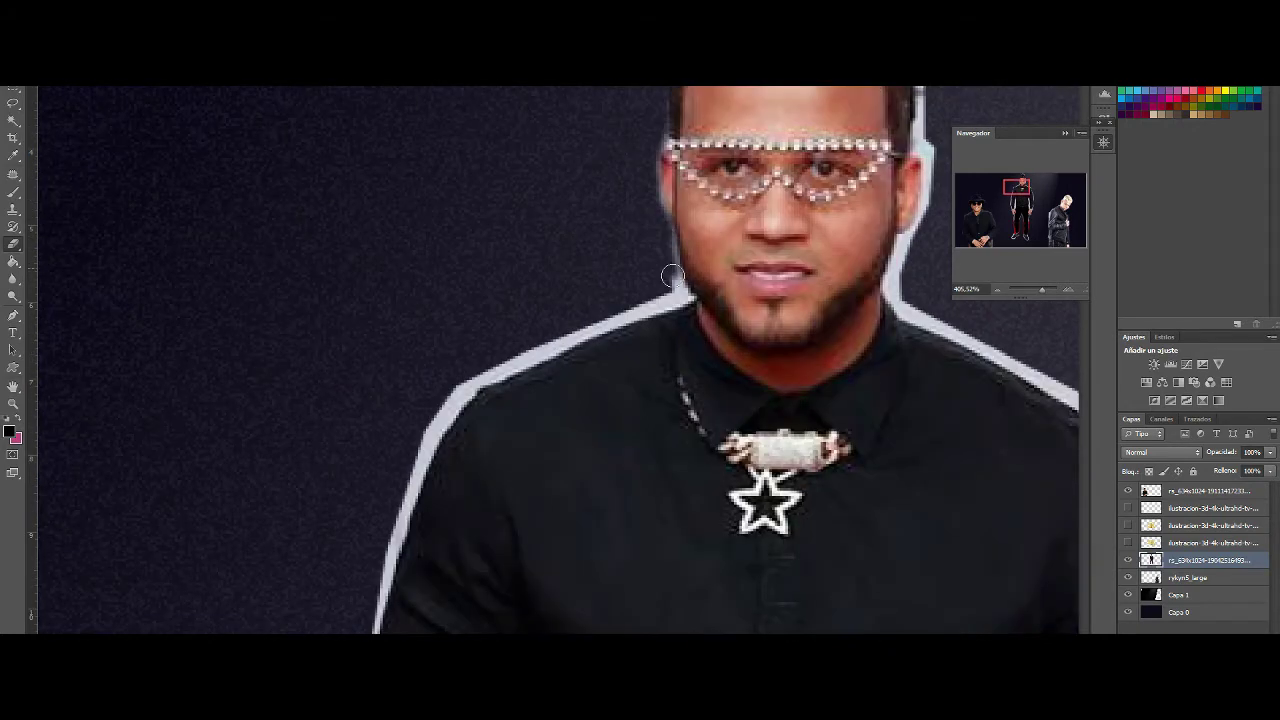
pyautogui.scroll(-4, 563, 329)
pyautogui.moveTo(490, 186); pyautogui.dragTo(360, 380)
pyautogui.scroll(-4, 352, 281)
pyautogui.moveTo(352, 281); pyautogui.dragTo(342, 445)
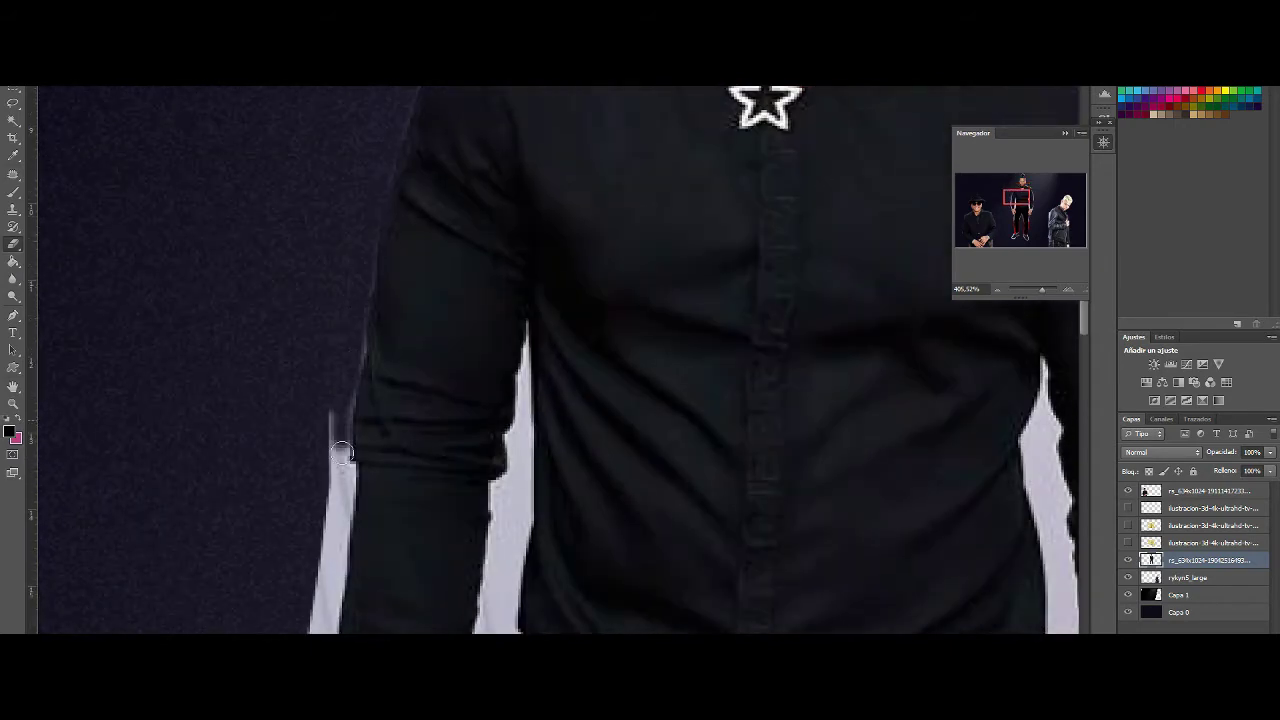
pyautogui.scroll(-2, 342, 445)
pyautogui.moveTo(335, 385)
pyautogui.mouseDown()
pyautogui.moveTo(320, 274)
pyautogui.moveTo(343, 306)
pyautogui.moveTo(316, 371)
pyautogui.moveTo(336, 396)
pyautogui.moveTo(362, 512)
pyautogui.mouseUp()
# Step: Erase the pale and red fringe around the third man's braceleted hand and down the outer edge of that trouser leg
pyautogui.scroll(-1, 320, 274)
pyautogui.scroll(-2, 316, 371)
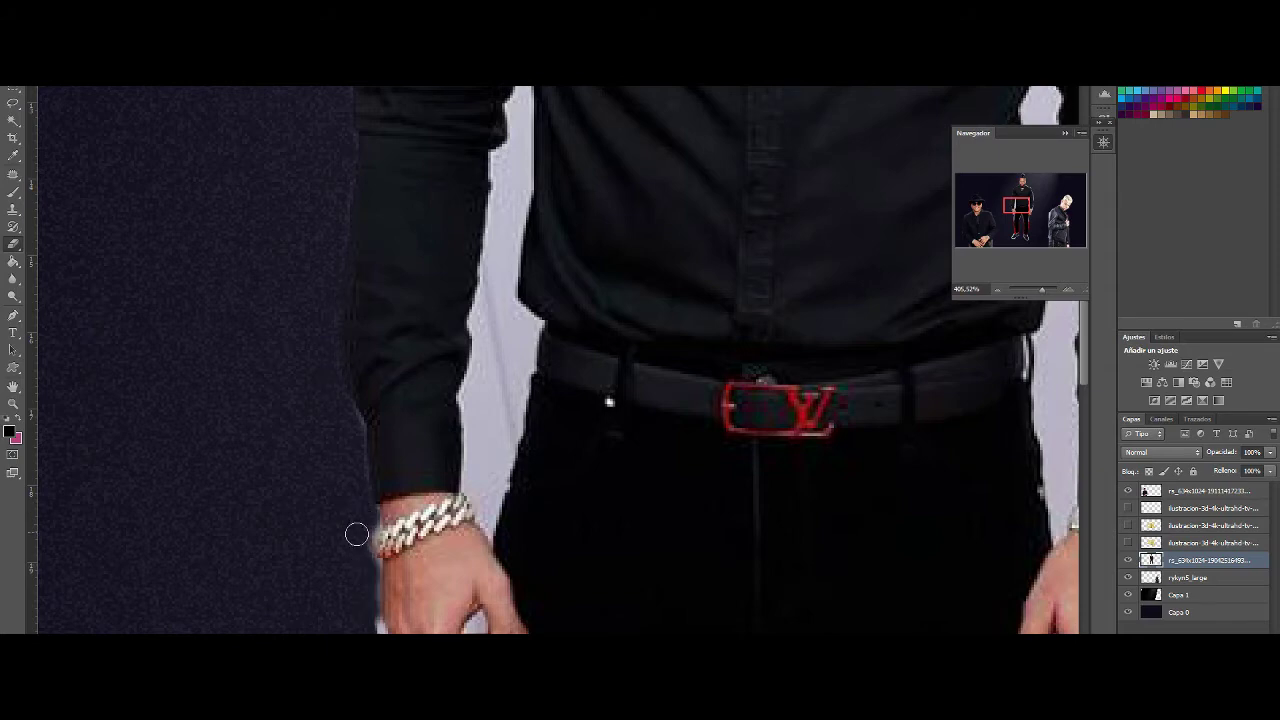
pyautogui.scroll(-4, 357, 534)
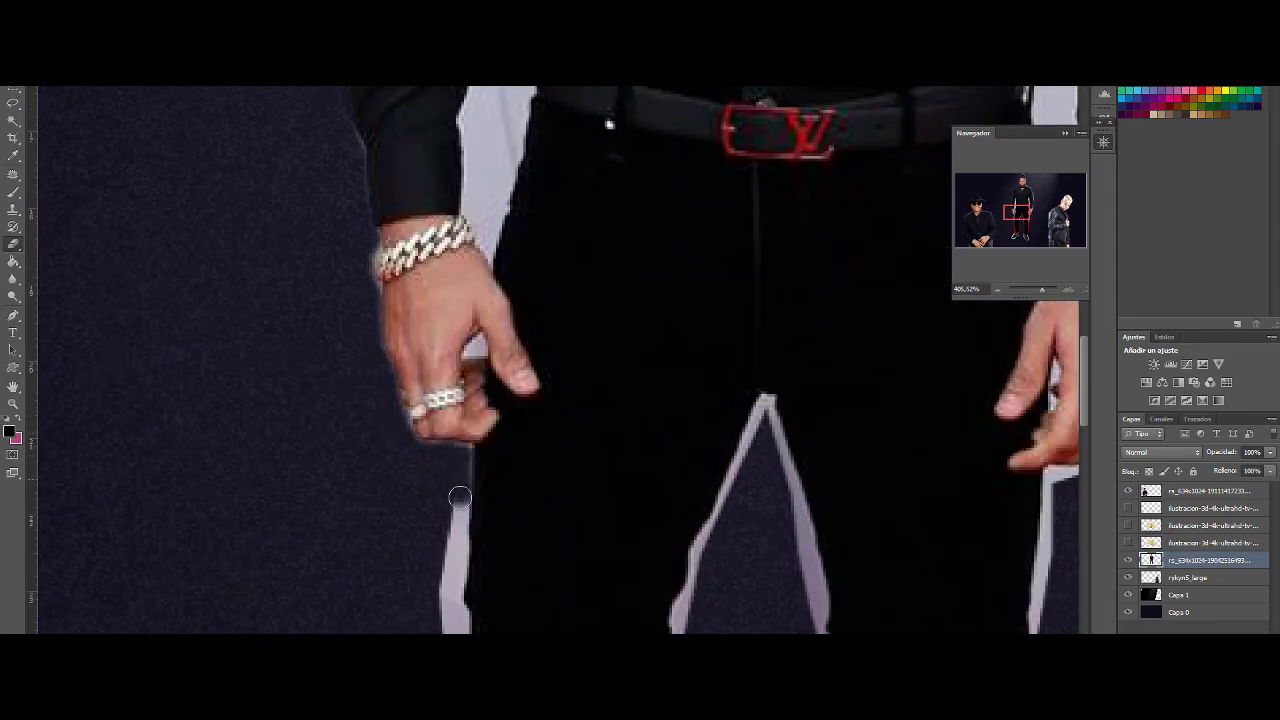
pyautogui.scroll(-3, 460, 497)
pyautogui.moveTo(460, 497)
pyautogui.mouseDown()
pyautogui.moveTo(451, 409)
pyautogui.moveTo(423, 429)
pyautogui.moveTo(449, 426)
pyautogui.moveTo(470, 522)
pyautogui.mouseUp()
pyautogui.scroll(-2, 423, 429)
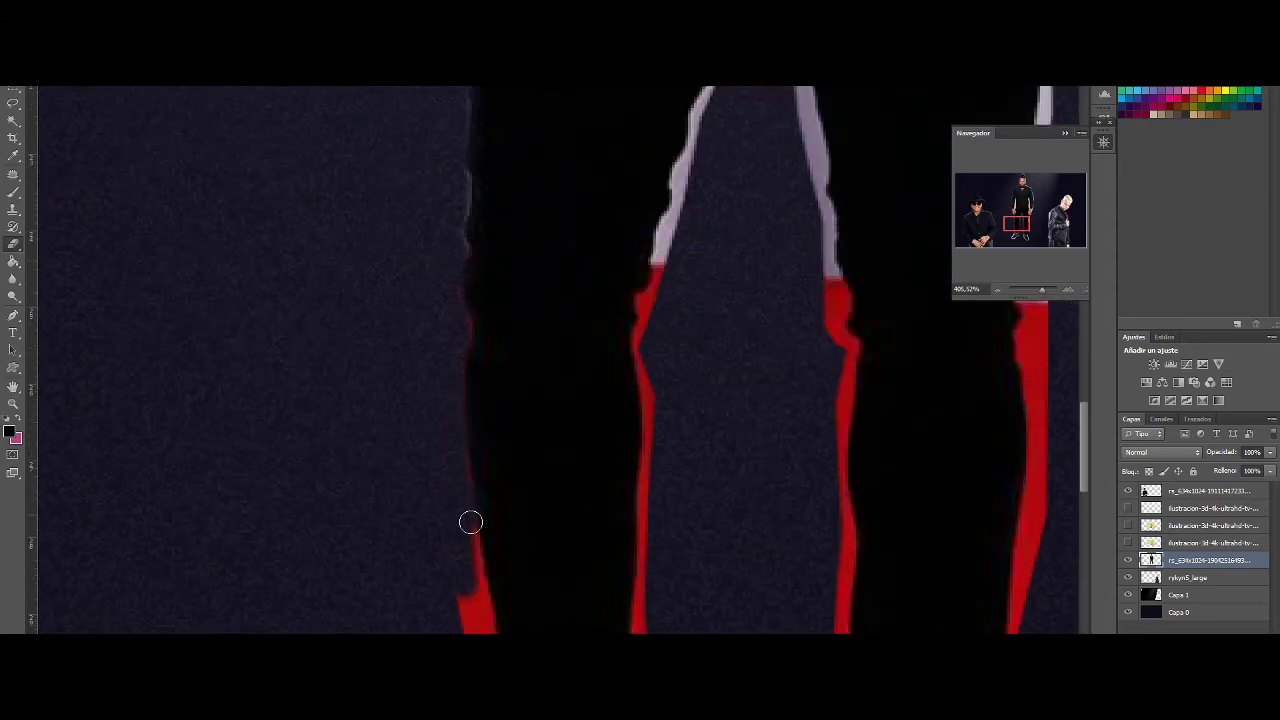
pyautogui.scroll(-3, 471, 522)
pyautogui.moveTo(480, 291); pyautogui.dragTo(502, 390)
pyautogui.moveTo(468, 239); pyautogui.dragTo(470, 365)
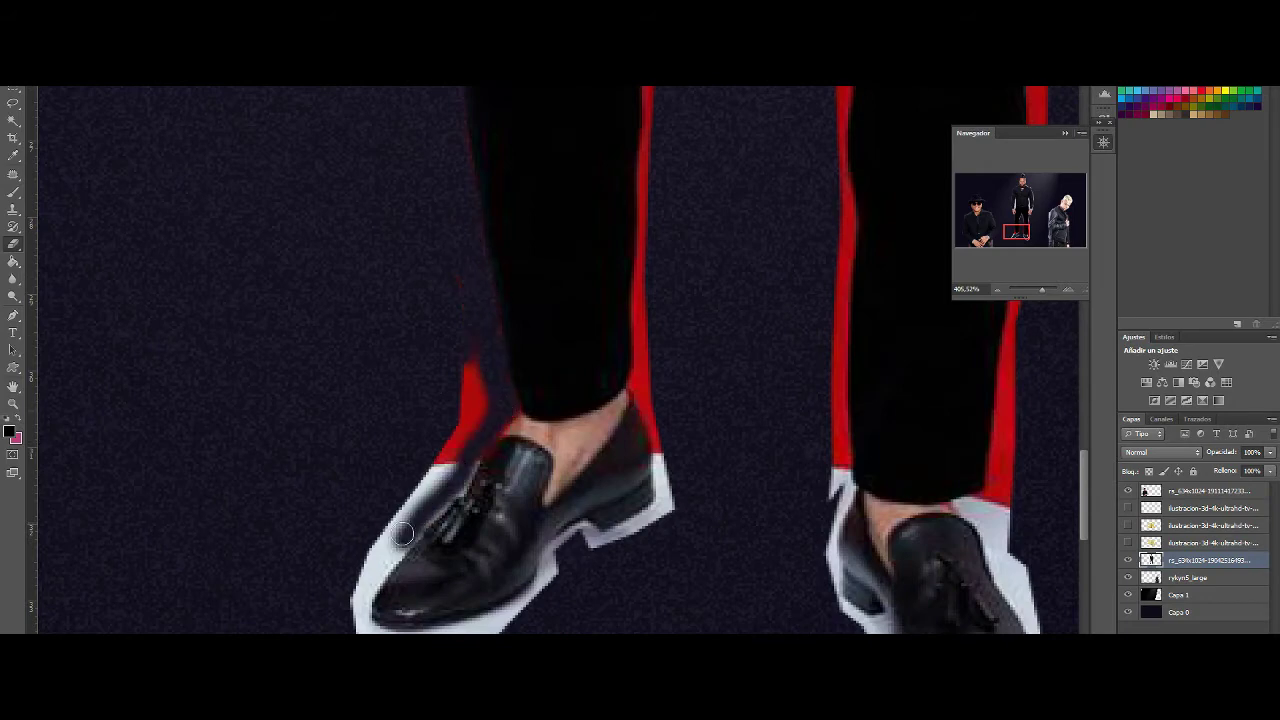
# Step: Erase the white remnants around the third man's shoe on the hat man's side and the red fringe above its heel
pyautogui.scroll(-2, 470, 365)
pyautogui.moveTo(480, 280)
pyautogui.mouseDown()
pyautogui.moveTo(370, 470)
pyautogui.moveTo(500, 465)
pyautogui.mouseUp()
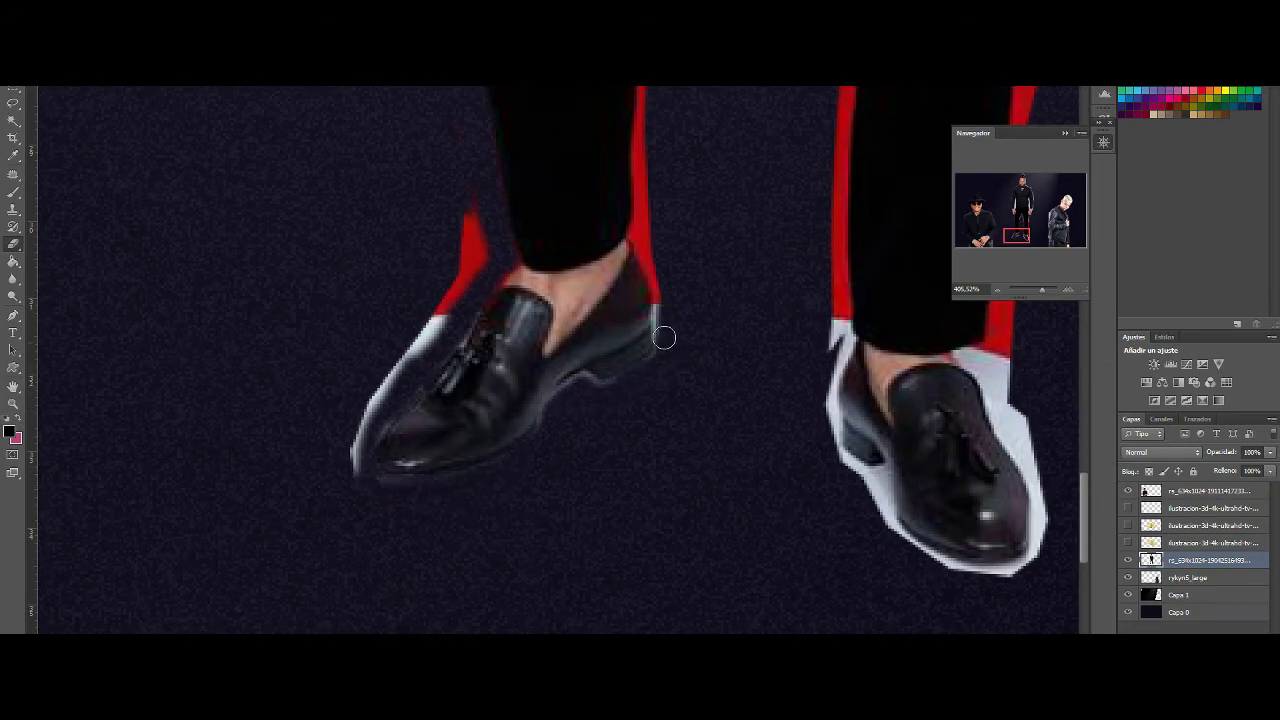
pyautogui.moveTo(664, 338); pyautogui.dragTo(652, 215)
pyautogui.scroll(2, 652, 215)
pyautogui.hotkey('ctrl', '0')
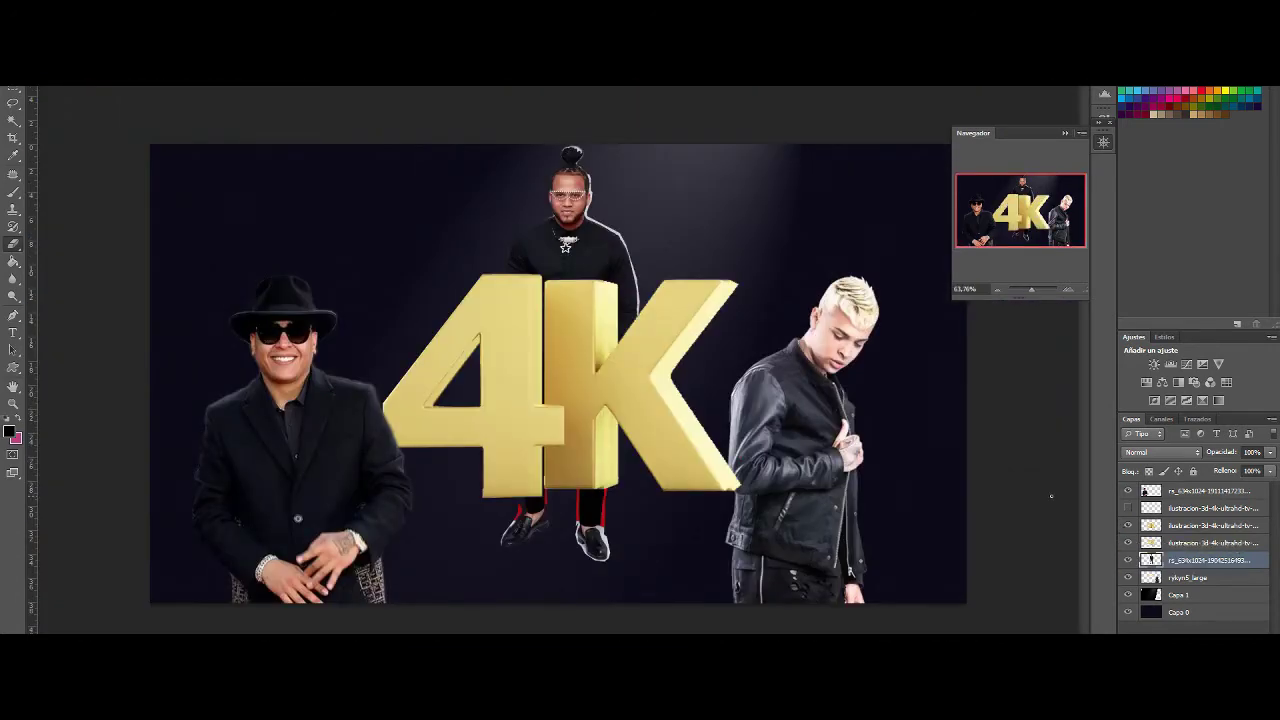
# Step: Hide the 4K layers, outline the red and white leftovers beside that shoe with the polygonal lasso and delete them
pyautogui.click(1128, 560)
pyautogui.click(1128, 560)
pyautogui.moveTo(1128, 542); pyautogui.dragTo(1128, 525)
pyautogui.moveTo(1031, 289); pyautogui.dragTo(1038, 288)
pyautogui.moveTo(1020, 212); pyautogui.dragTo(1009, 229)
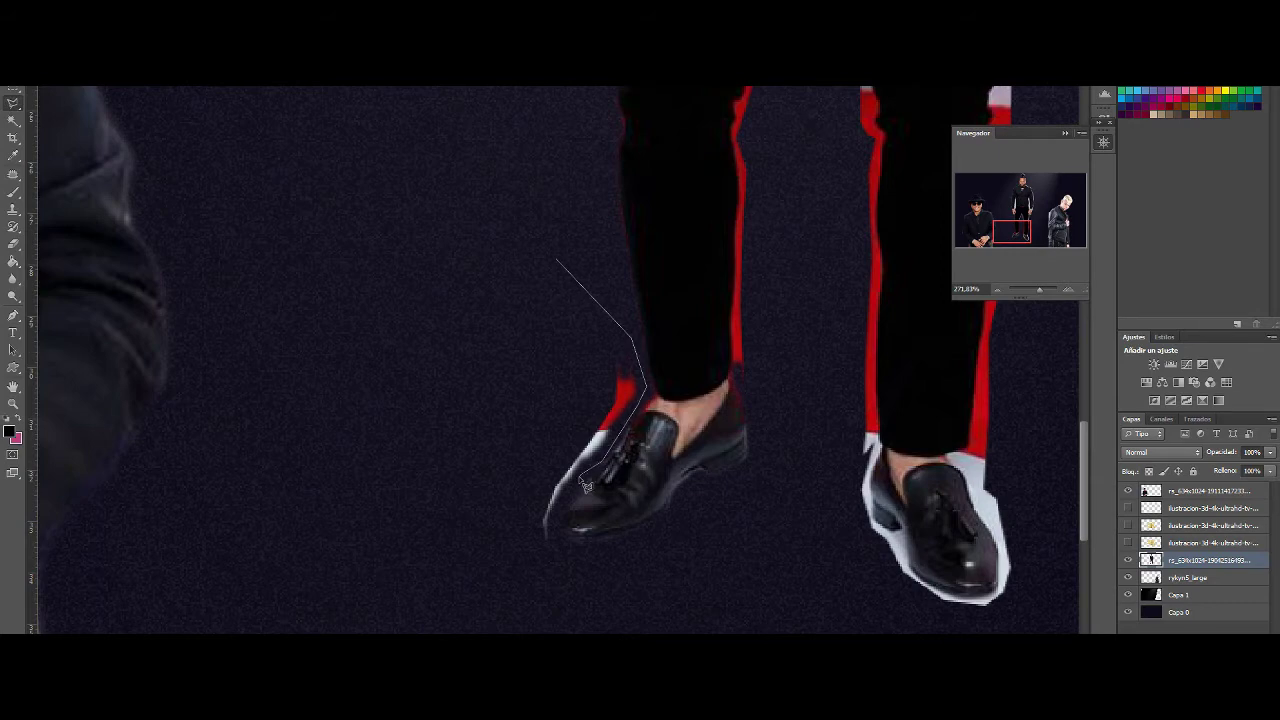
pyautogui.press('Delete')
pyautogui.hotkey('ctrl', 'd')
# Step: Erase the red and pale fringes along the inner edges of the third man's trouser legs, up to the crotch
pyautogui.scroll(1, 567, 256)
pyautogui.press('e')
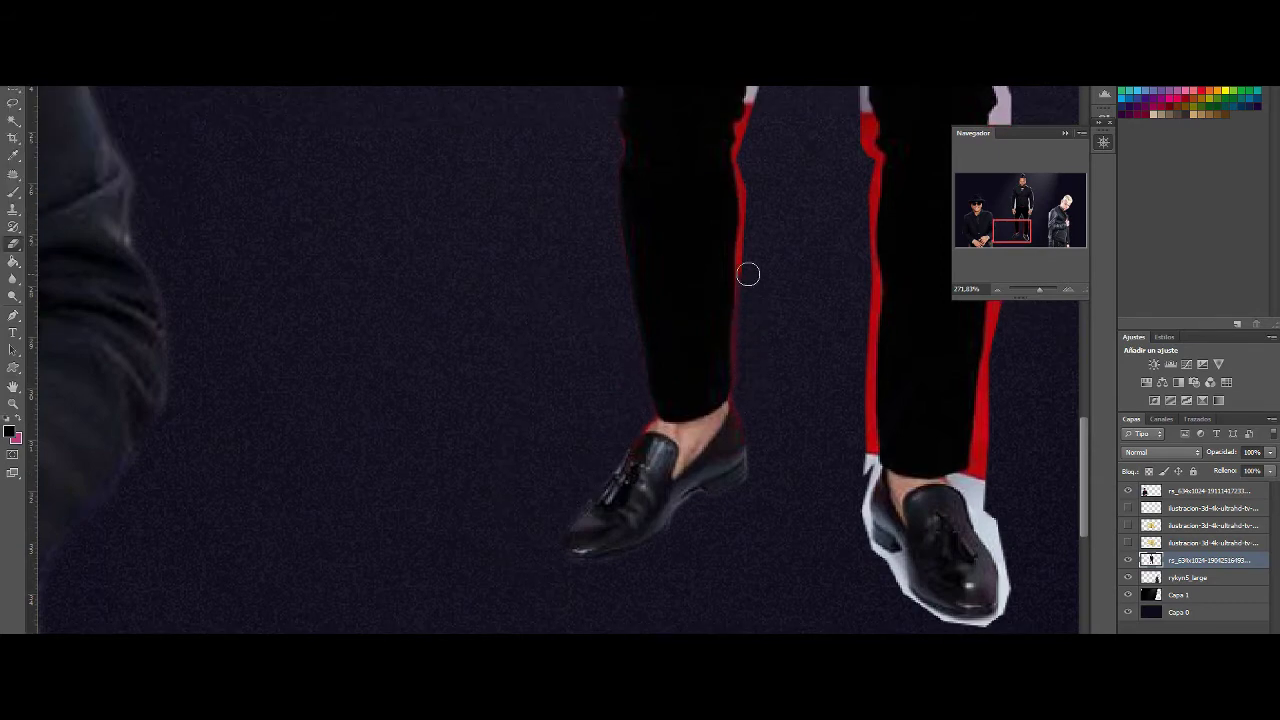
pyautogui.scroll(5, 790, 310)
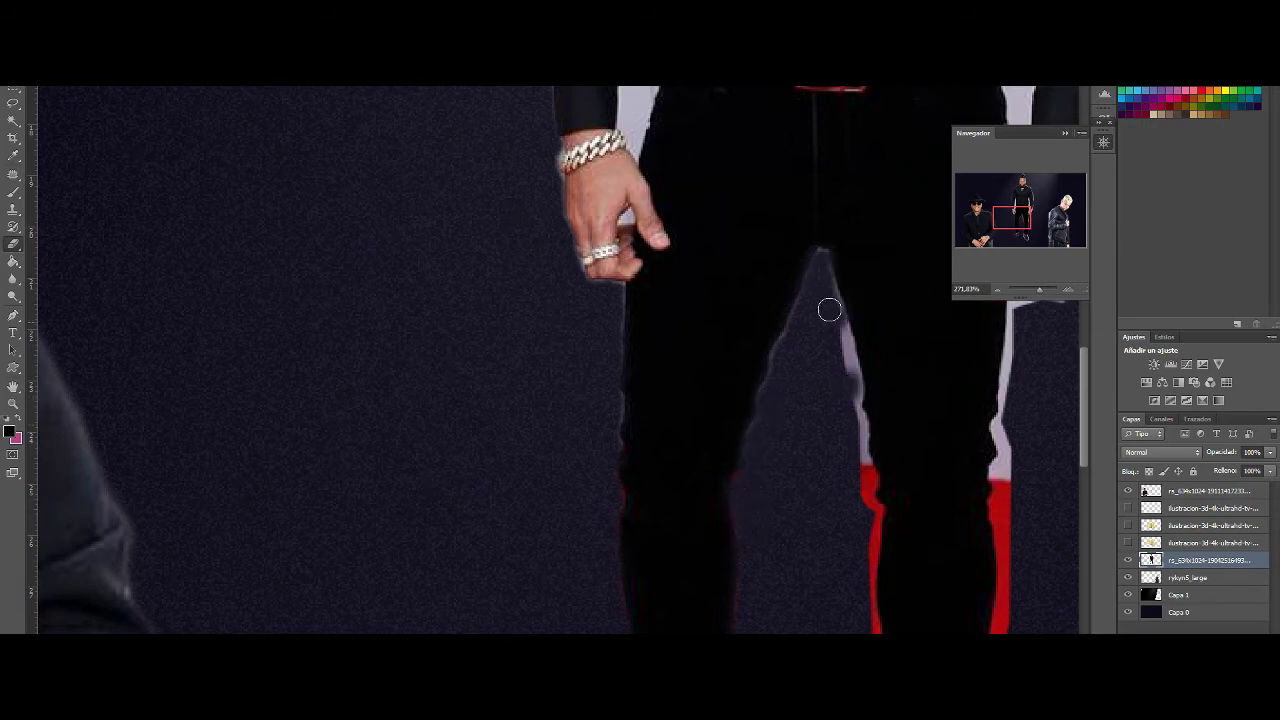
pyautogui.scroll(-2, 851, 371)
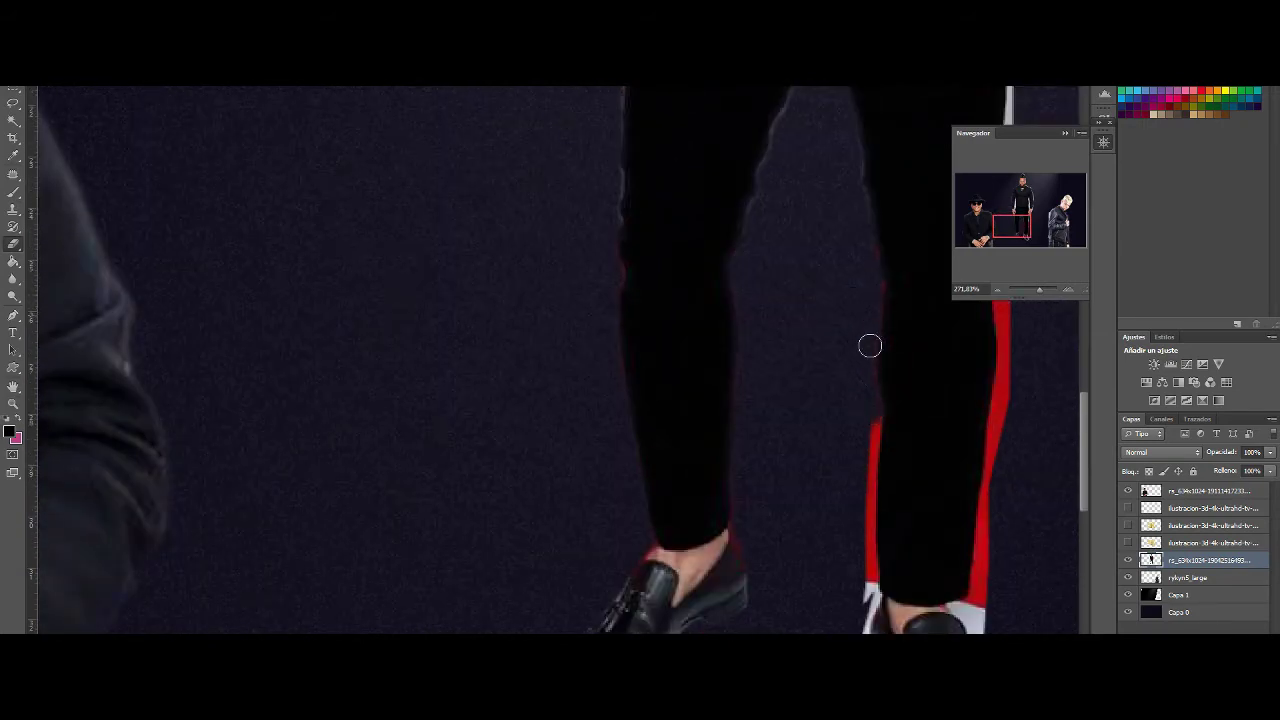
# Step: Erase the remaining red fringe along the inner edge of the leg on the blond man's side and the white remnants around its shoe
pyautogui.scroll(-3, 869, 346)
pyautogui.moveTo(868, 274)
pyautogui.mouseDown()
pyautogui.moveTo(868, 436)
pyautogui.moveTo(869, 304)
pyautogui.moveTo(868, 365)
pyautogui.moveTo(894, 441)
pyautogui.moveTo(884, 452)
pyautogui.moveTo(997, 420)
pyautogui.mouseUp()
pyautogui.scroll(-2, 866, 434)
pyautogui.scroll(2, 902, 459)
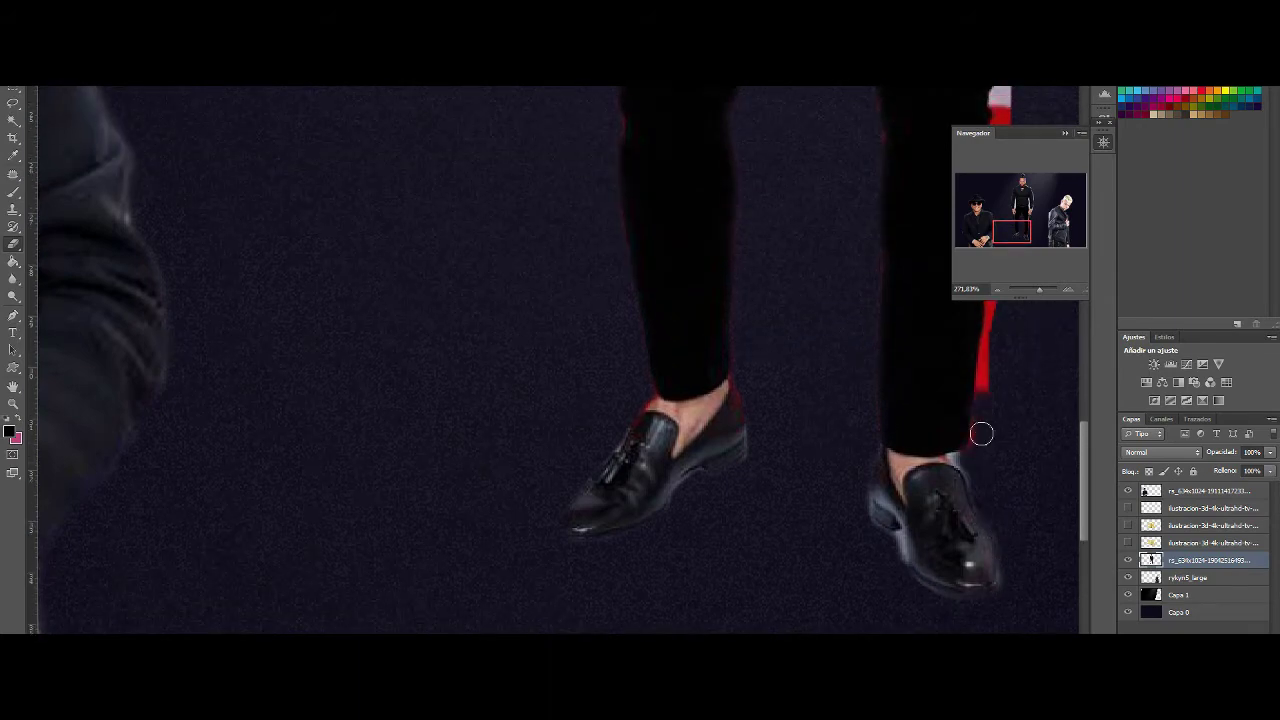
# Step: Erase the red and pale fringe along that leg's outer edge, up to and around the hand with the watch
pyautogui.hscroll(3, 843, 126)
pyautogui.moveTo(843, 126); pyautogui.dragTo(837, 266)
pyautogui.scroll(2, 824, 154)
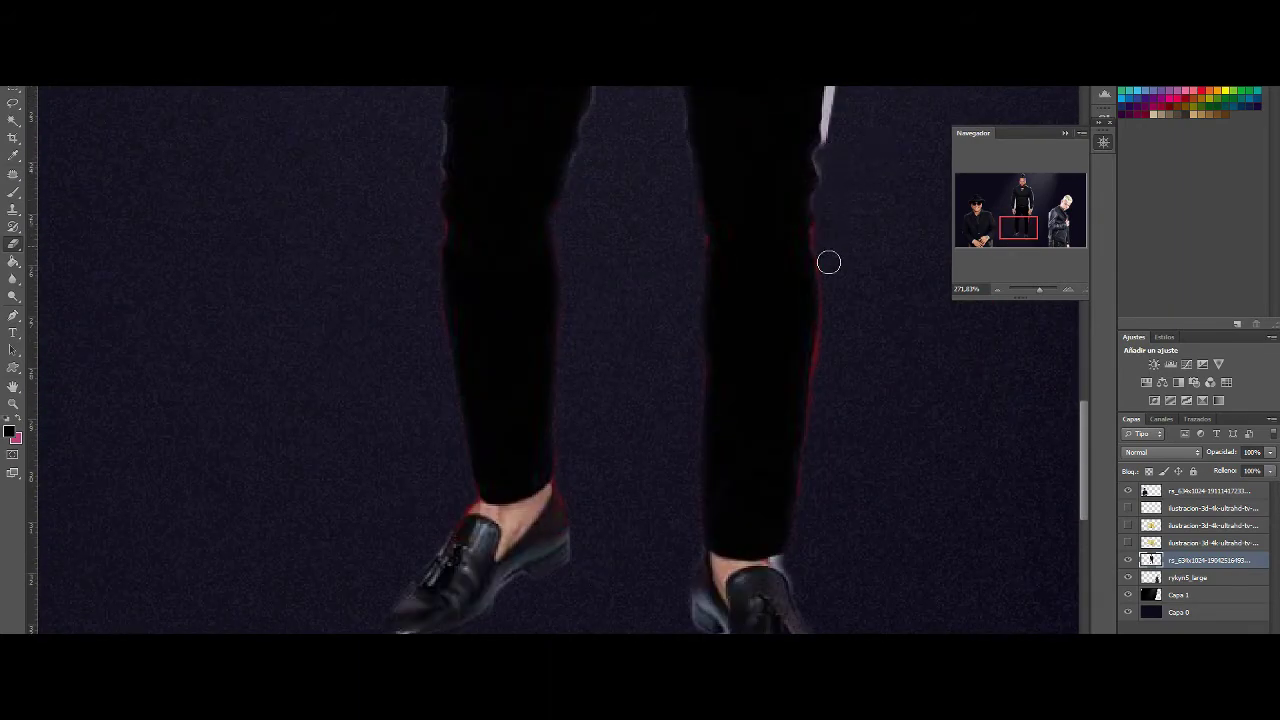
pyautogui.scroll(3, 828, 262)
pyautogui.scroll(3, 829, 320)
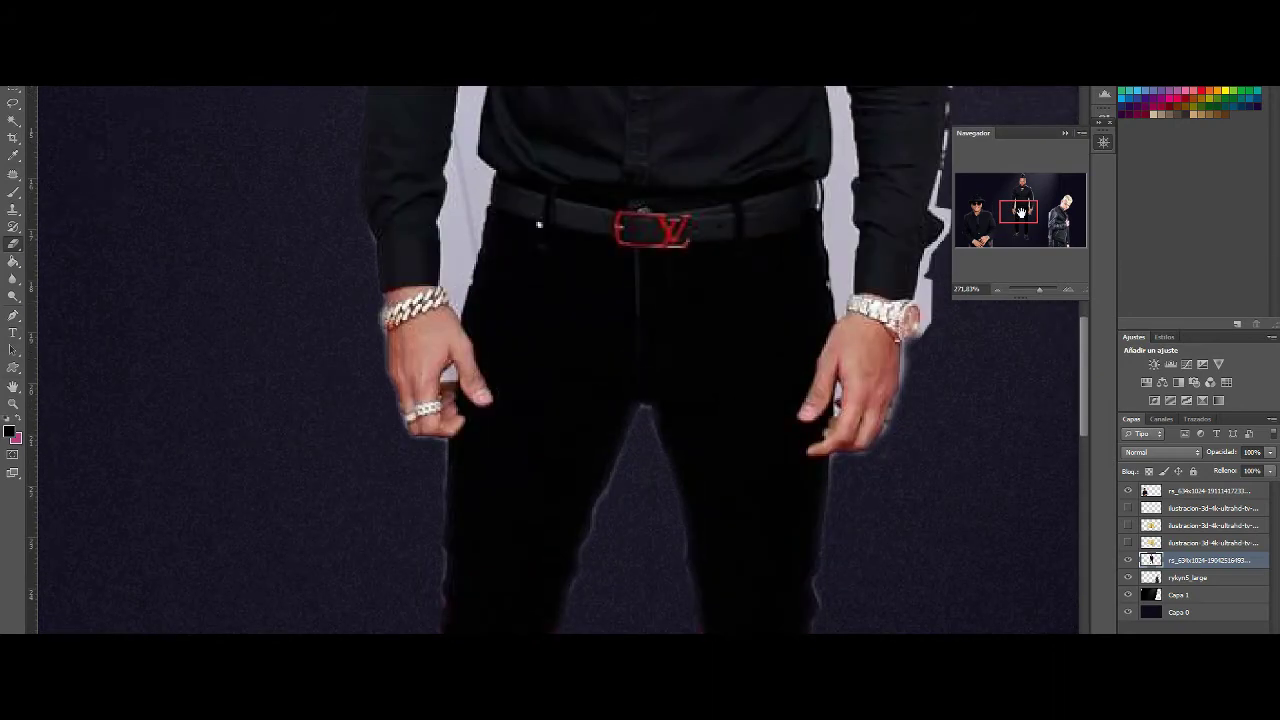
# Step: Erase the pale remnants around the third man's watch and along the cuff and forearm on that side
pyautogui.scroll(2, 829, 320)
pyautogui.hscroll(1, 829, 320)
pyautogui.scroll(2, 845, 380)
pyautogui.hscroll(2, 792, 250)
pyautogui.moveTo(792, 250); pyautogui.dragTo(786, 394)
pyautogui.scroll(3, 778, 352)
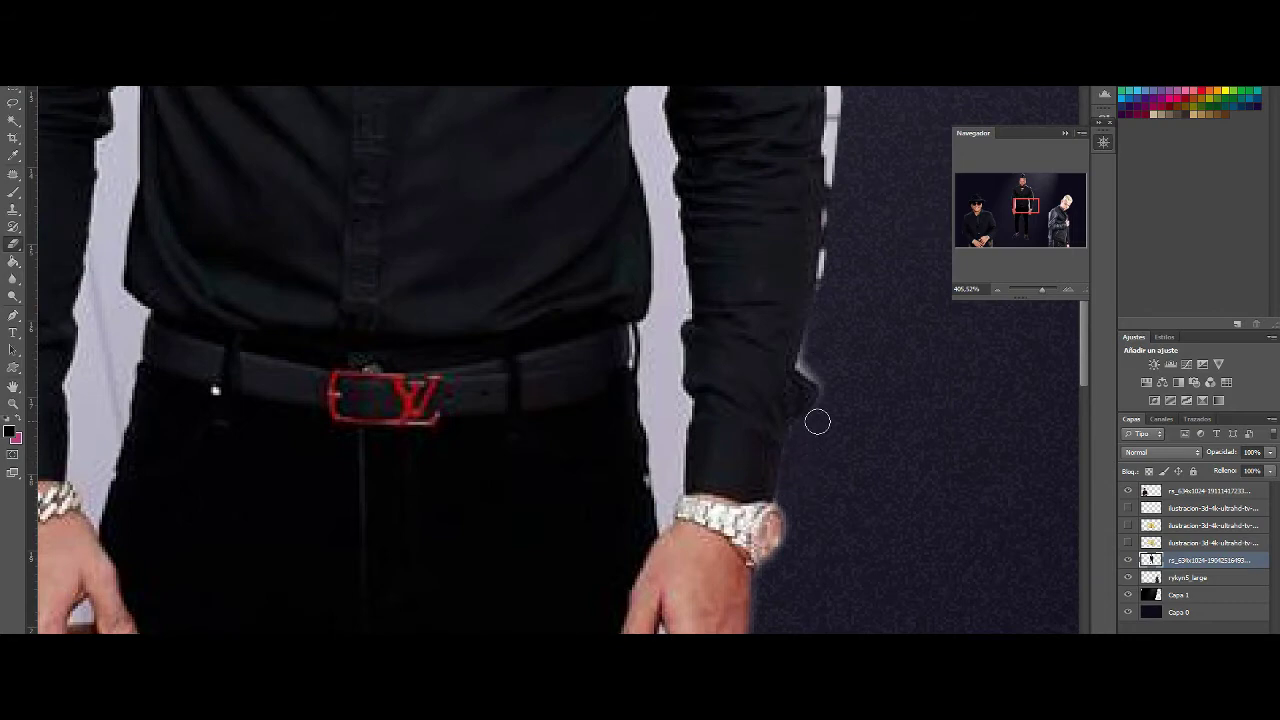
# Step: Erase the white fringe up the outside of that sleeve and across the shoulder to the neck
pyautogui.scroll(5, 828, 296)
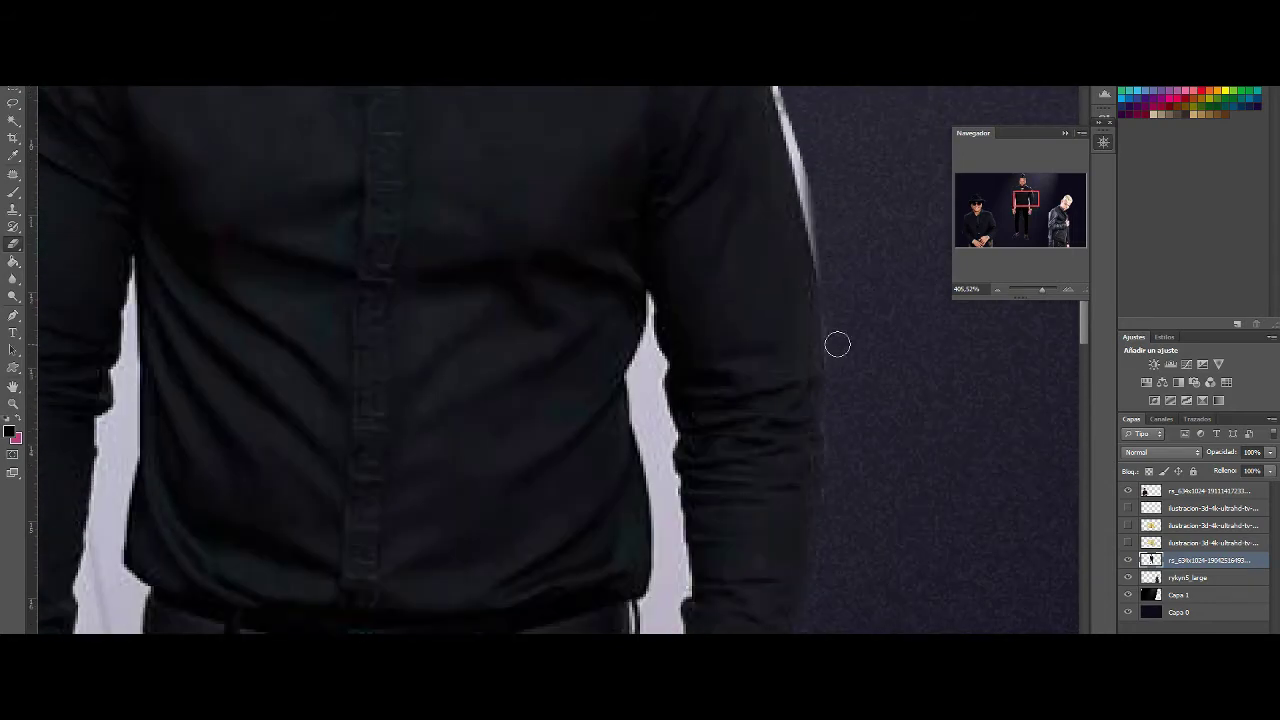
pyautogui.moveTo(1027, 200); pyautogui.dragTo(1027, 193)
pyautogui.moveTo(786, 520); pyautogui.dragTo(791, 531)
pyautogui.scroll(2, 791, 531)
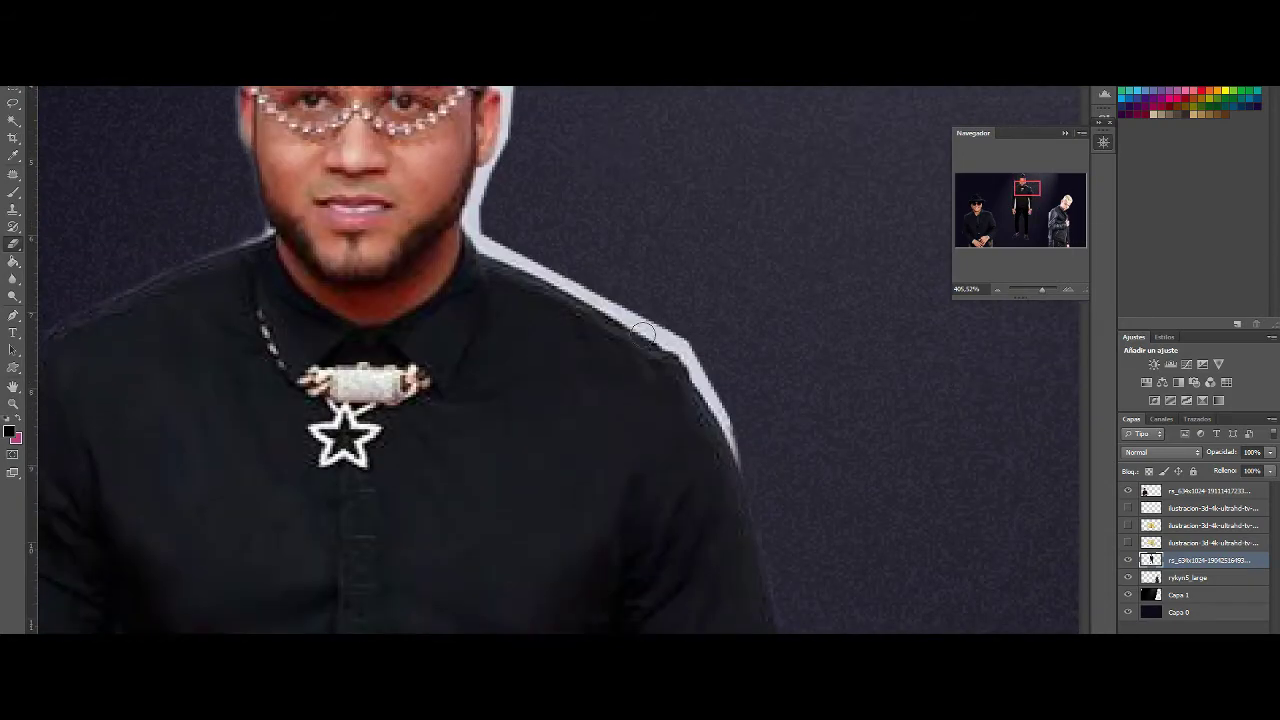
pyautogui.moveTo(735, 455); pyautogui.dragTo(722, 395)
pyautogui.scroll(2, 772, 445)
pyautogui.moveTo(650, 415)
pyautogui.mouseDown()
pyautogui.moveTo(506, 329)
pyautogui.moveTo(640, 420)
pyautogui.mouseUp()
# Step: Erase the white fringe beside the third man's neck, ear and hair, and clean the outline of his topknot
pyautogui.scroll(2, 542, 420)
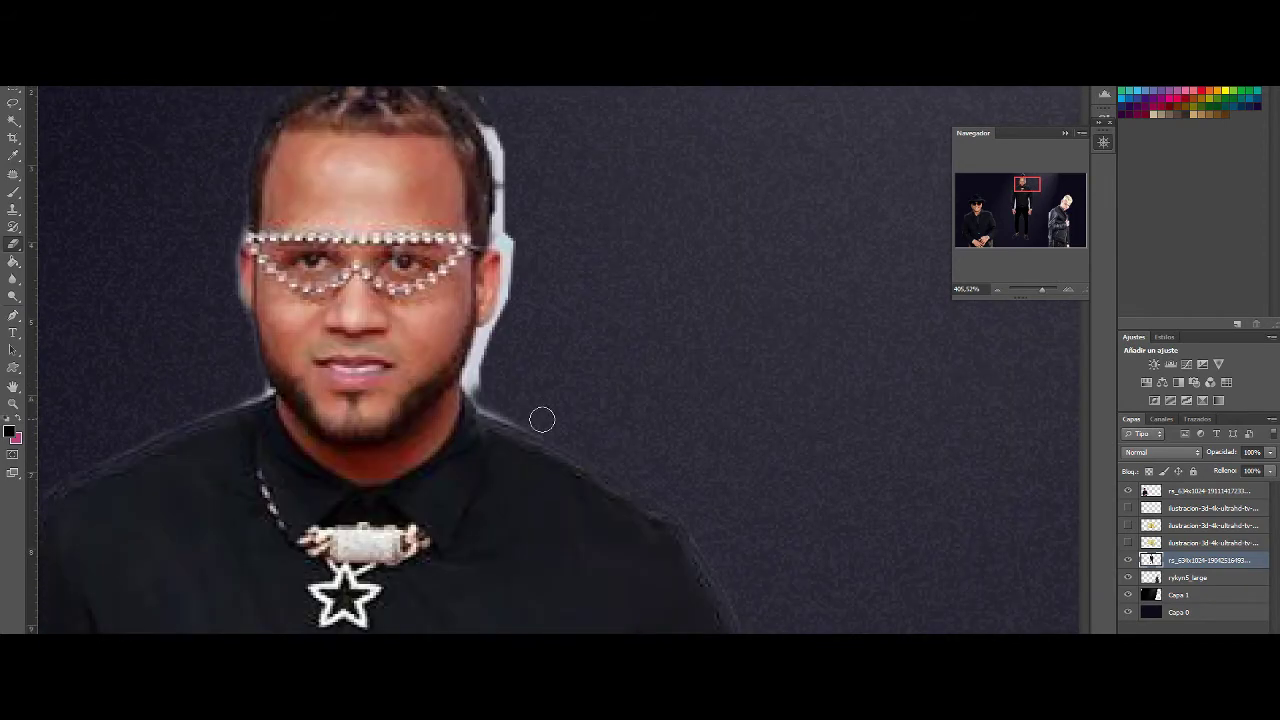
pyautogui.moveTo(514, 266); pyautogui.dragTo(496, 115)
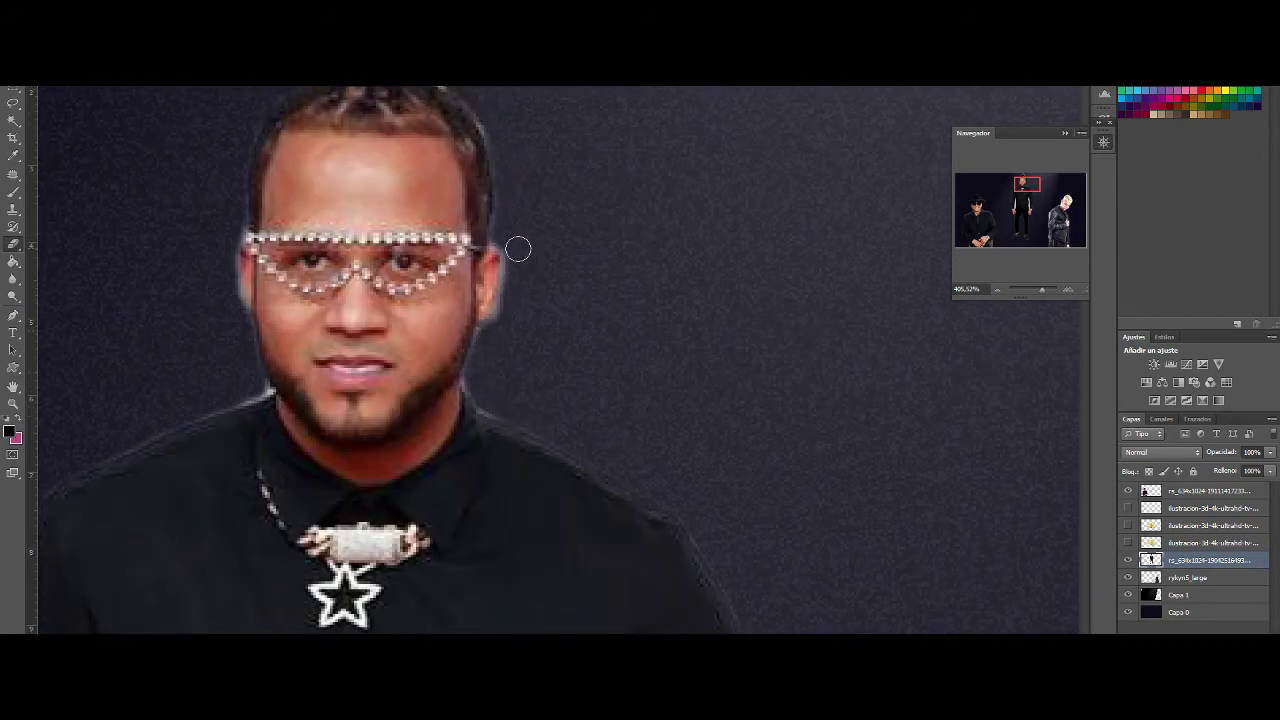
pyautogui.scroll(3, 518, 249)
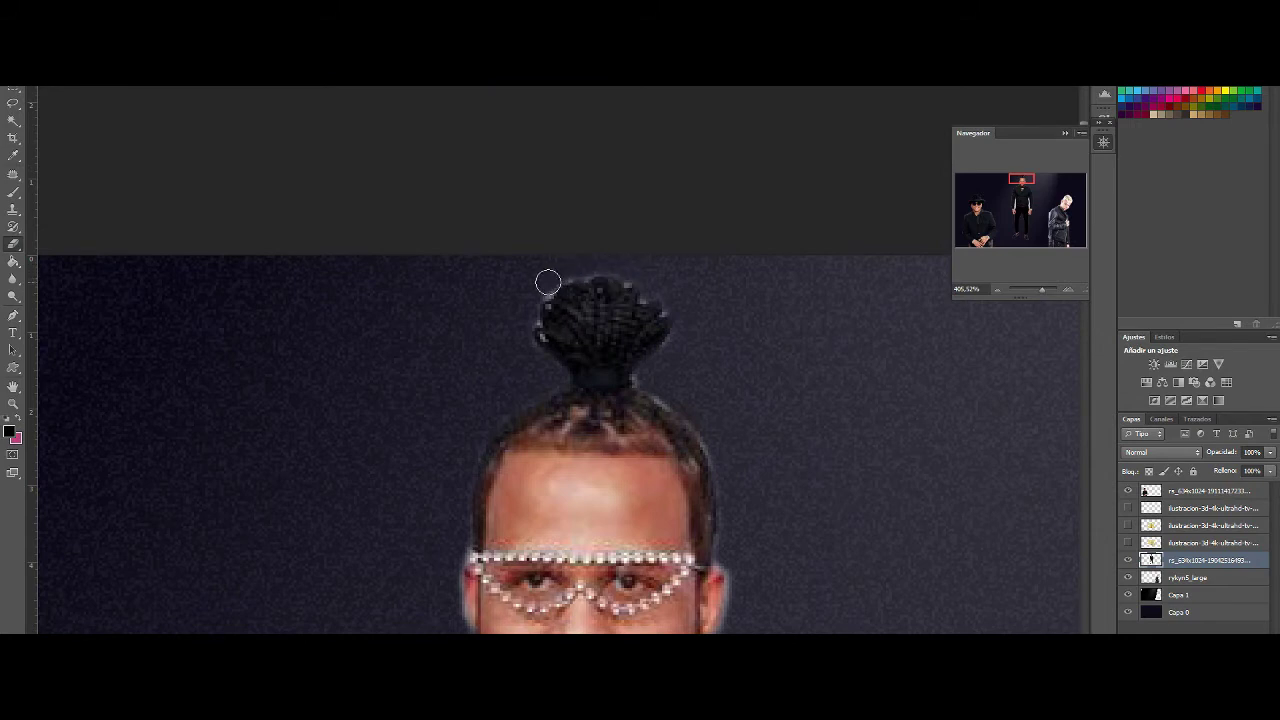
# Step: Show the 4K lettering again, outline the third man's feet with the lasso and soften that area
pyautogui.hotkey('ctrl', '0')
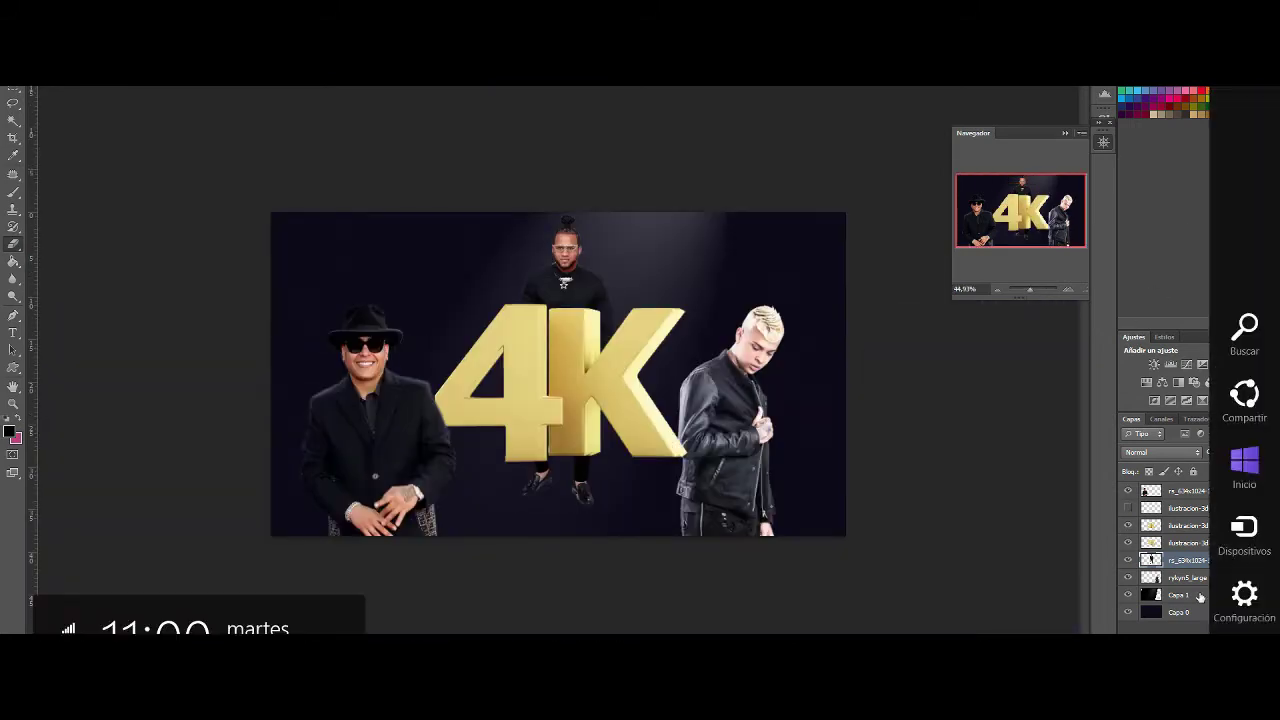
pyautogui.moveTo(690, 420); pyautogui.dragTo(470, 535)
pyautogui.click(486, 223)
pyautogui.press('Return')
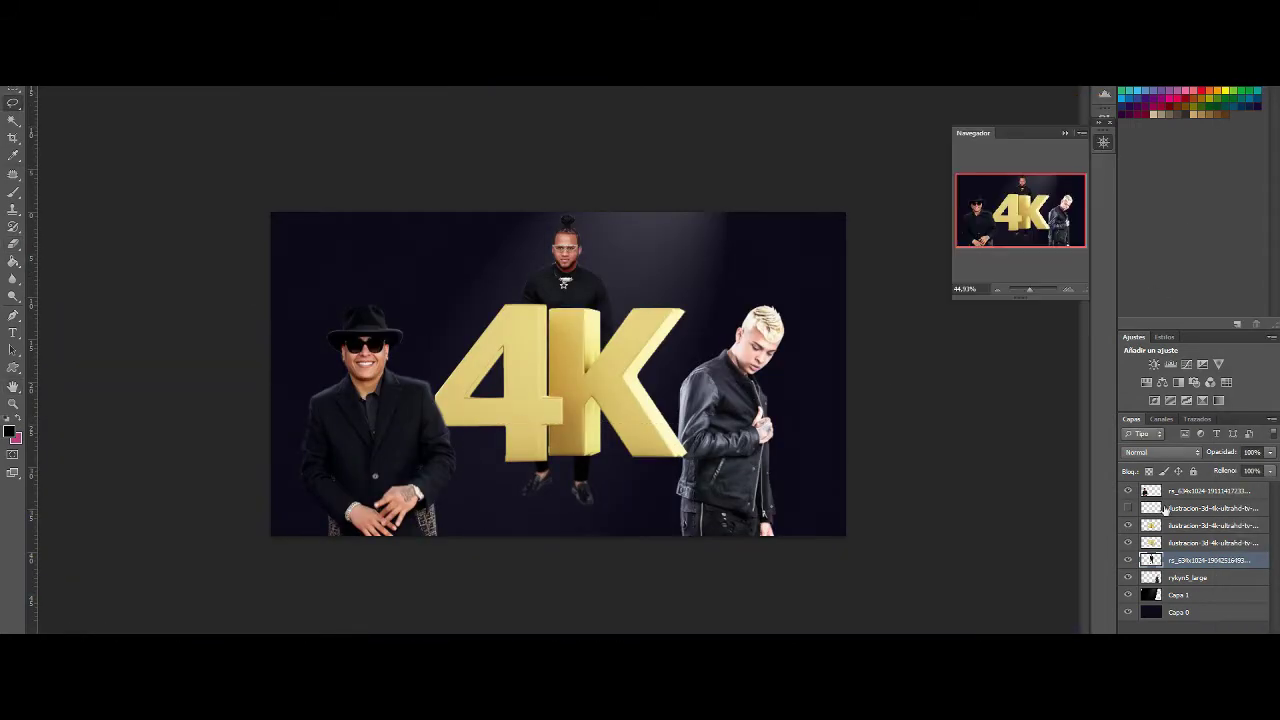
# Step: Move the hat man and the blond man outward, away from the 4K lettering
pyautogui.moveTo(370, 420); pyautogui.dragTo(340, 420)
pyautogui.moveTo(740, 420); pyautogui.dragTo(795, 420)
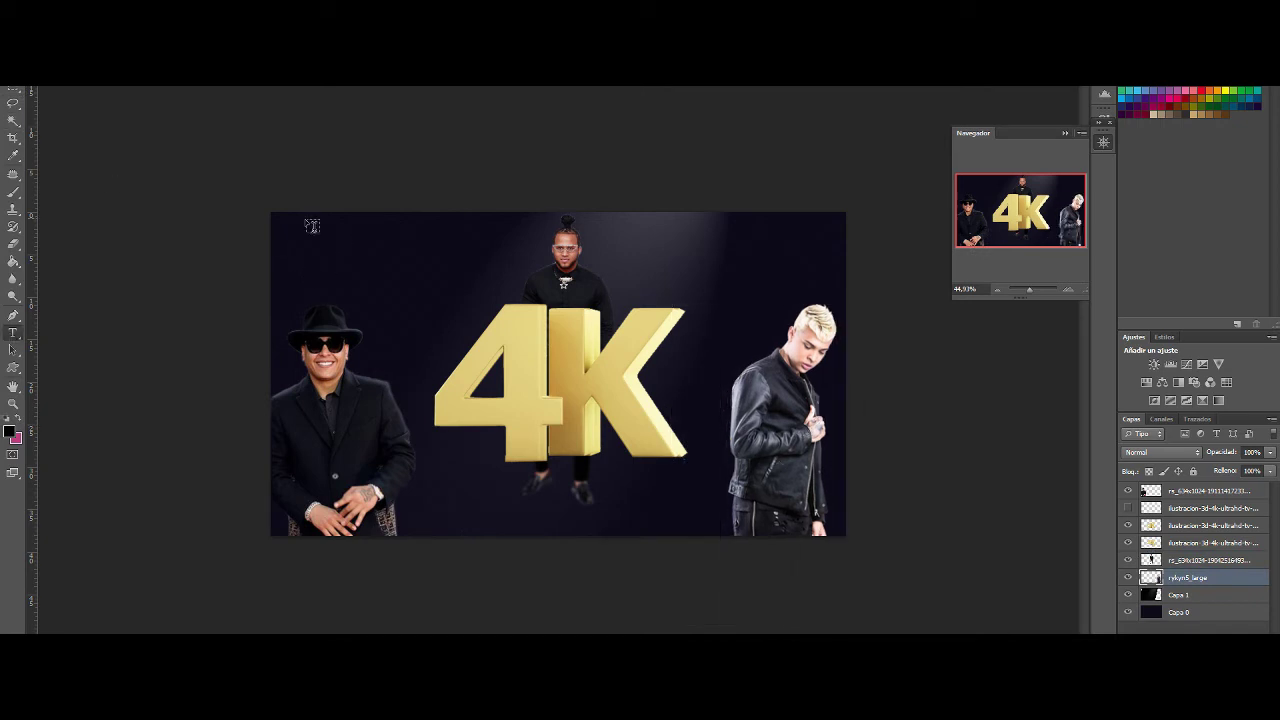
# Step: Add the title "EL ALFA EL JEFE FT DARELL & NORIEL" in white and place it centred beneath the 4K lettering
pyautogui.moveTo(289, 227); pyautogui.dragTo(814, 389)
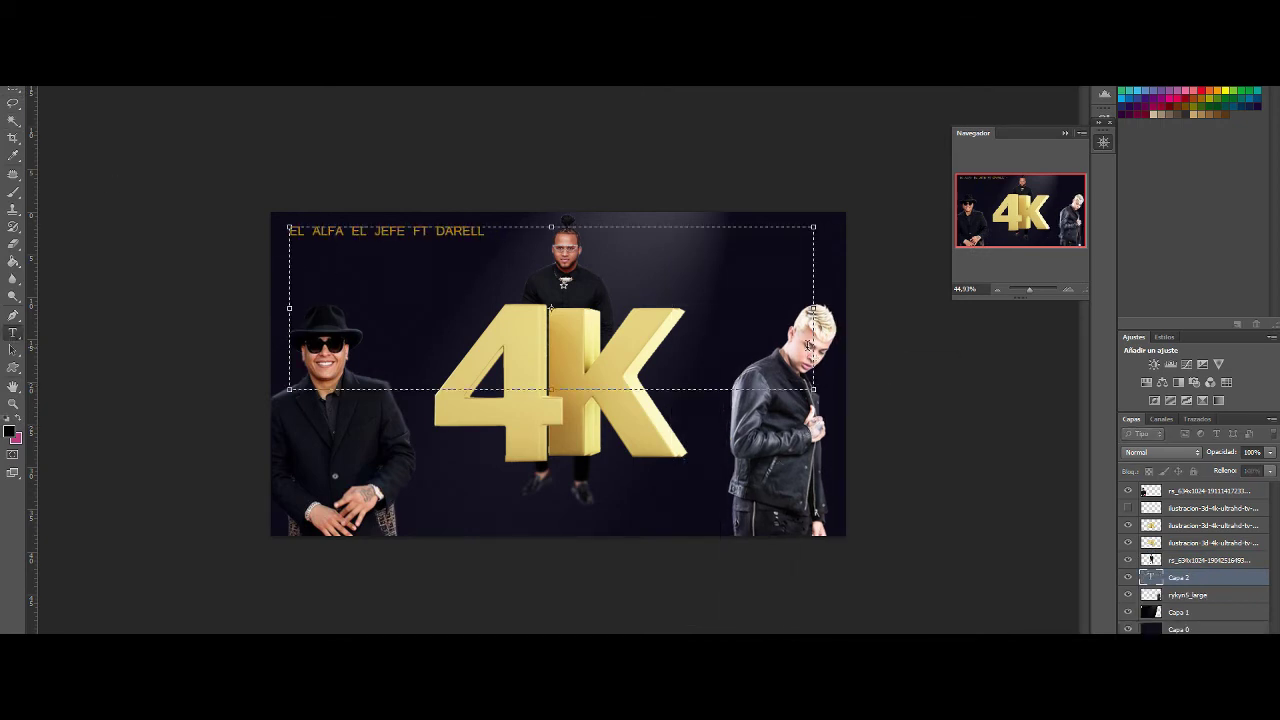
pyautogui.click(10, 430)
pyautogui.click(815, 241)
pyautogui.click(1123, 234)
pyautogui.hotkey('ctrl', 'Return')
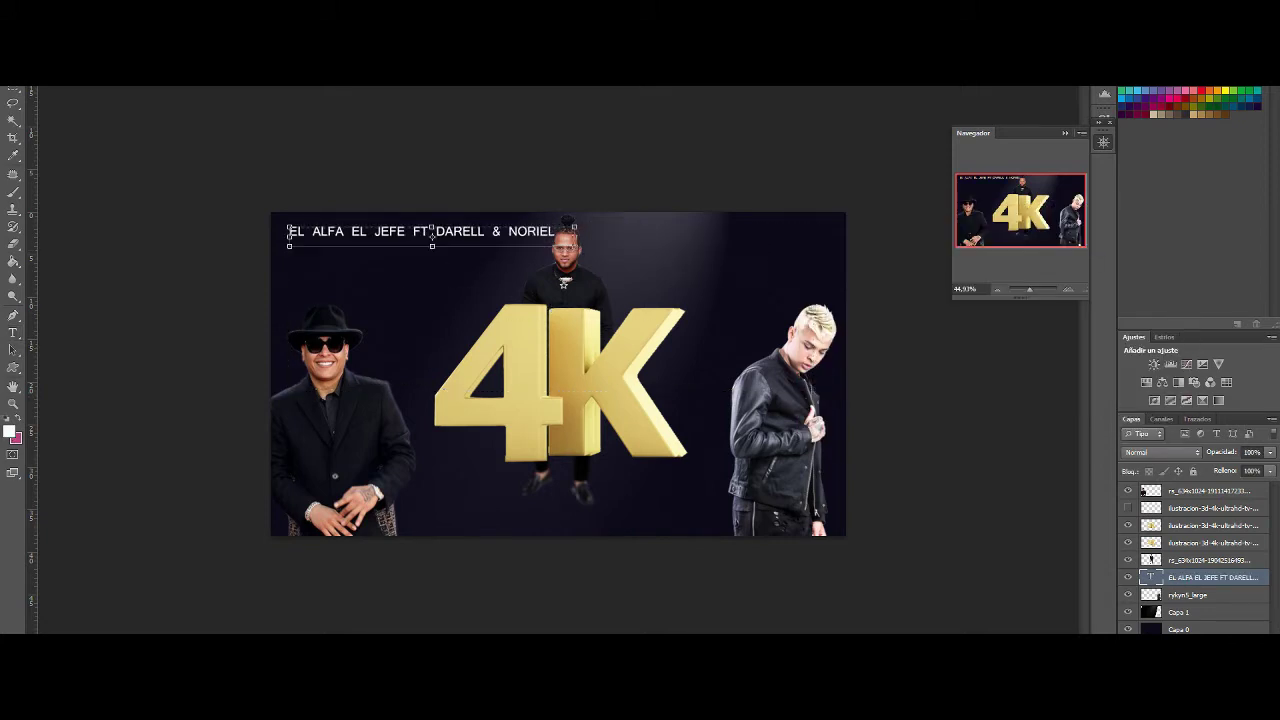
pyautogui.moveTo(538, 241); pyautogui.dragTo(672, 483)
pyautogui.moveTo(1197, 487); pyautogui.dragTo(1197, 487)
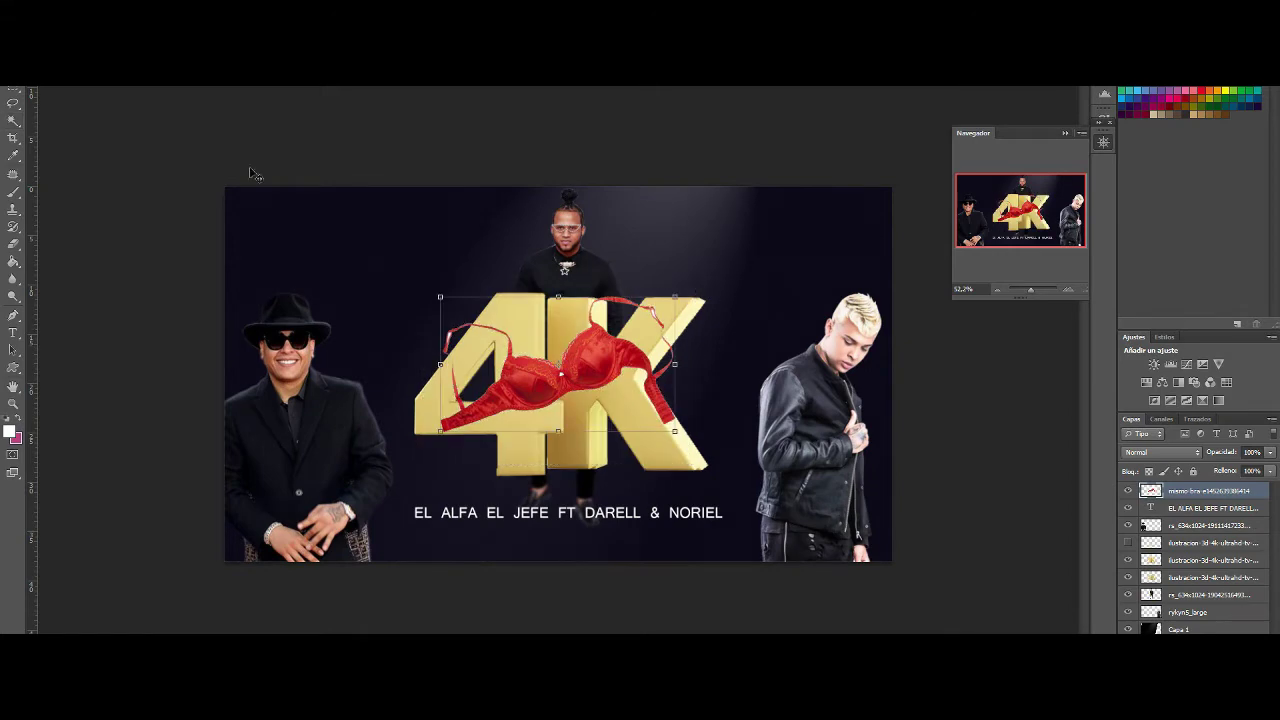
# Step: Turn the inserted red bra upright and move it over the outer side of the K
pyautogui.moveTo(251, 171); pyautogui.dragTo(330, 260)
pyautogui.moveTo(571, 380); pyautogui.dragTo(677, 380)
pyautogui.click(569, 266)
pyautogui.click(120, 266)
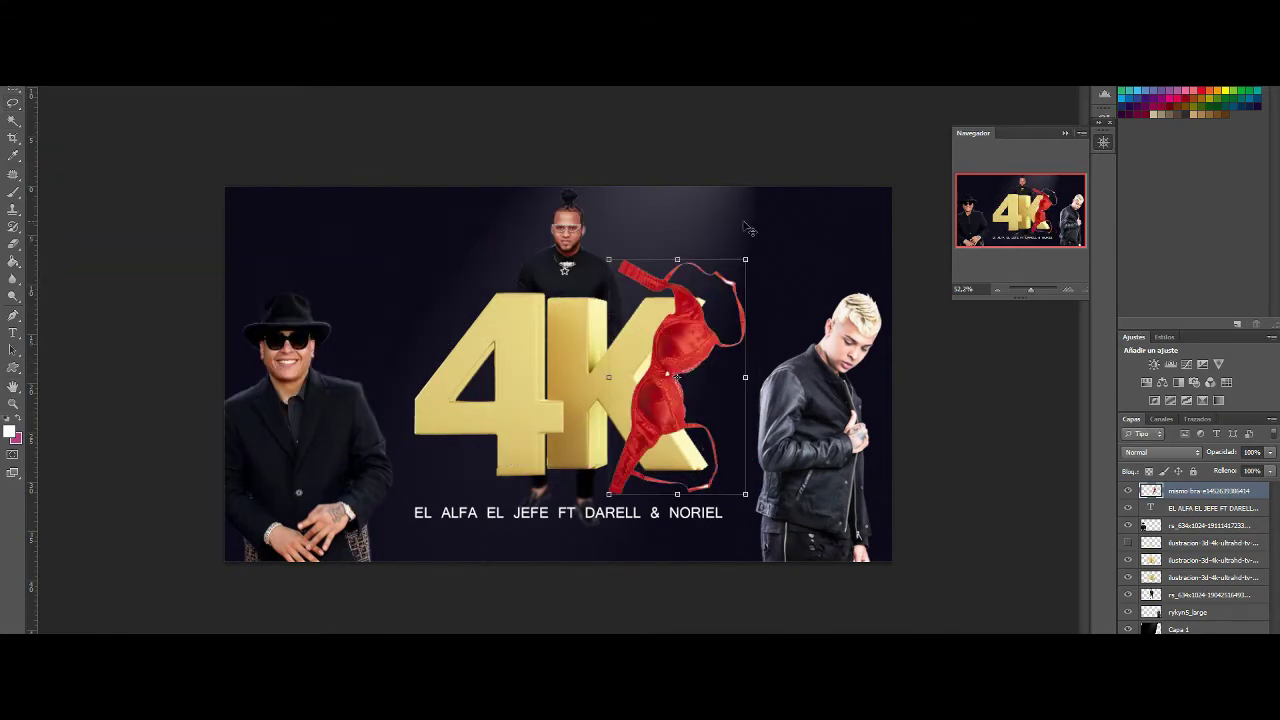
# Step: Tilt the red bra further, shift it down so it hangs over the K, and apply the transformation
pyautogui.moveTo(752, 258); pyautogui.dragTo(720, 215)
pyautogui.moveTo(680, 400); pyautogui.dragTo(690, 441)
pyautogui.click(48, 78)
pyautogui.moveTo(100, 268)
pyautogui.click(340, 414)
pyautogui.press('Return')
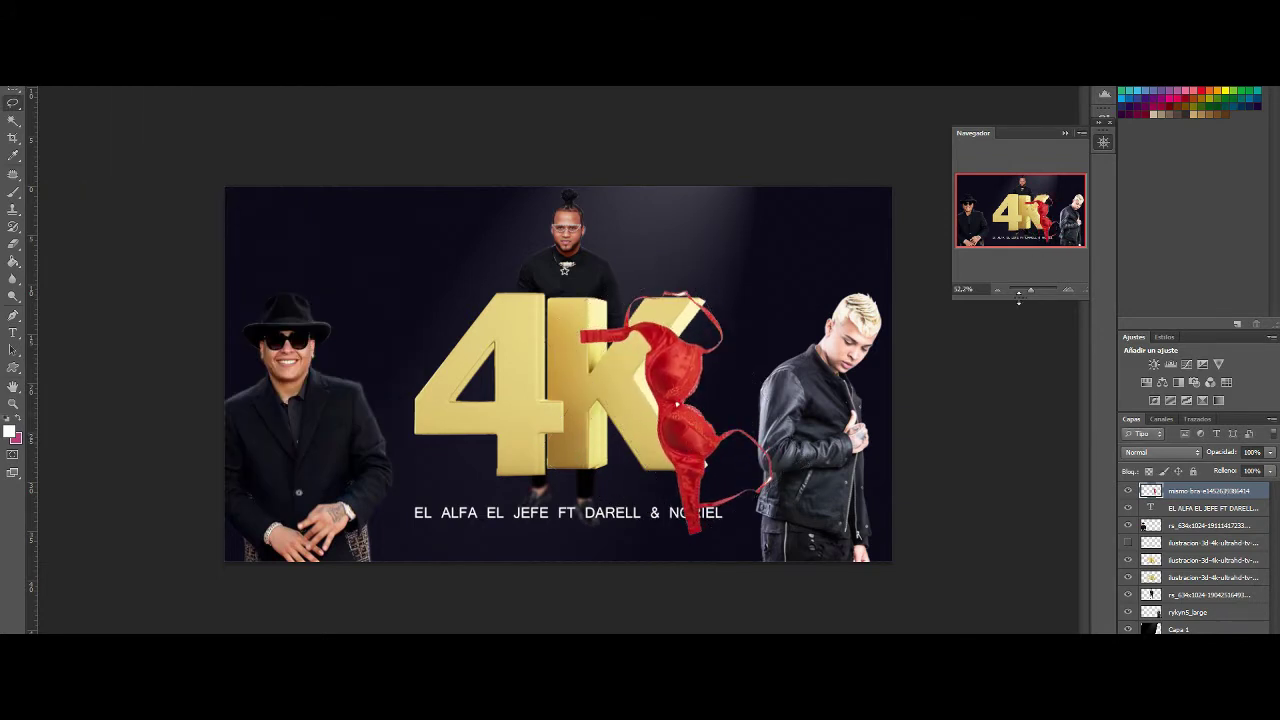
# Step: Erase the section of bra strap crossing the top of the K so the strap appears to pass behind the letter
pyautogui.hotkey('ctrl', '1')
pyautogui.press('b')
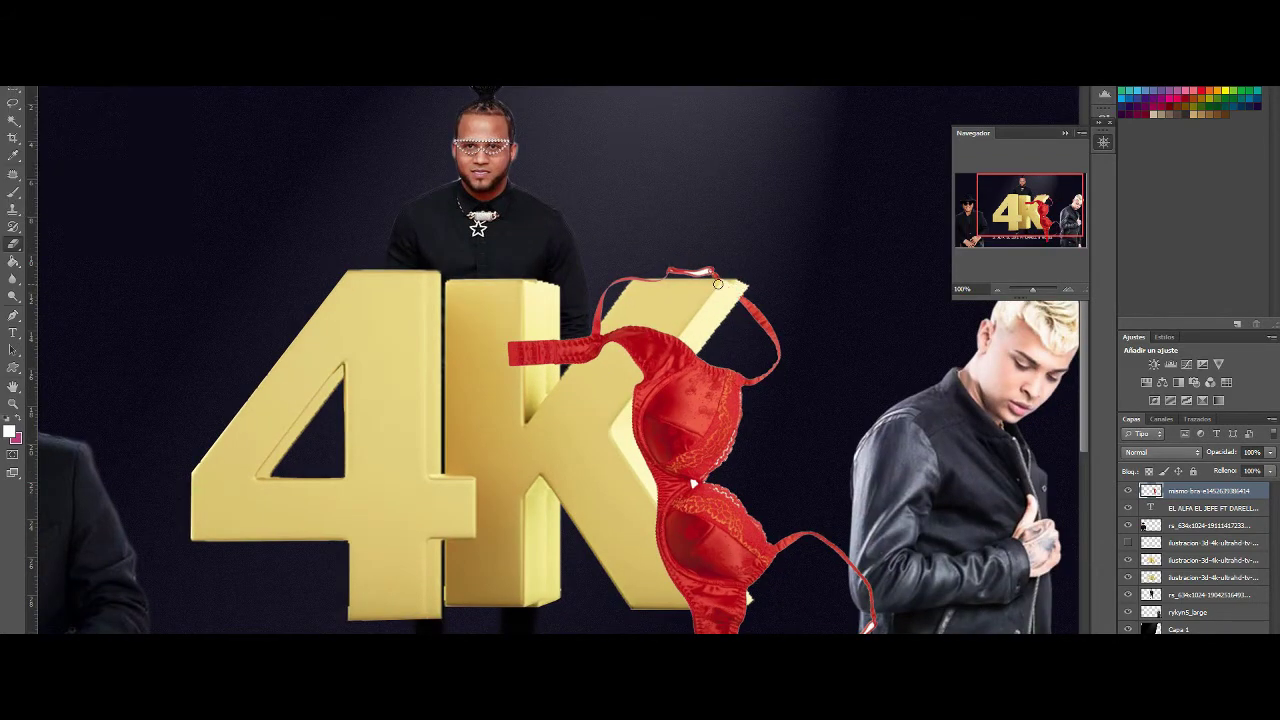
pyautogui.scroll(-2, 646, 270)
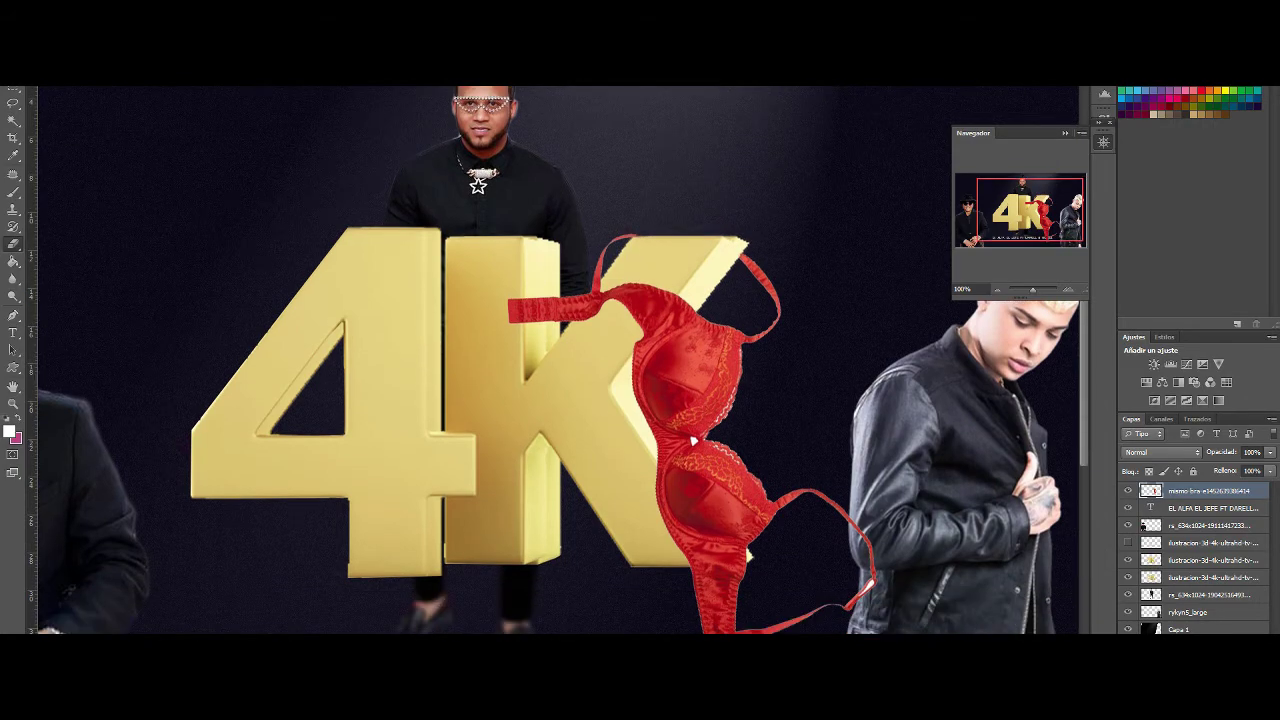
pyautogui.moveTo(1032, 289); pyautogui.dragTo(1036, 289)
pyautogui.click(1270, 452)
pyautogui.moveTo(1268, 466)
pyautogui.mouseDown()
pyautogui.moveTo(1252, 463)
pyautogui.moveTo(1270, 458)
pyautogui.mouseUp()
pyautogui.hotkey('ctrl', '0')
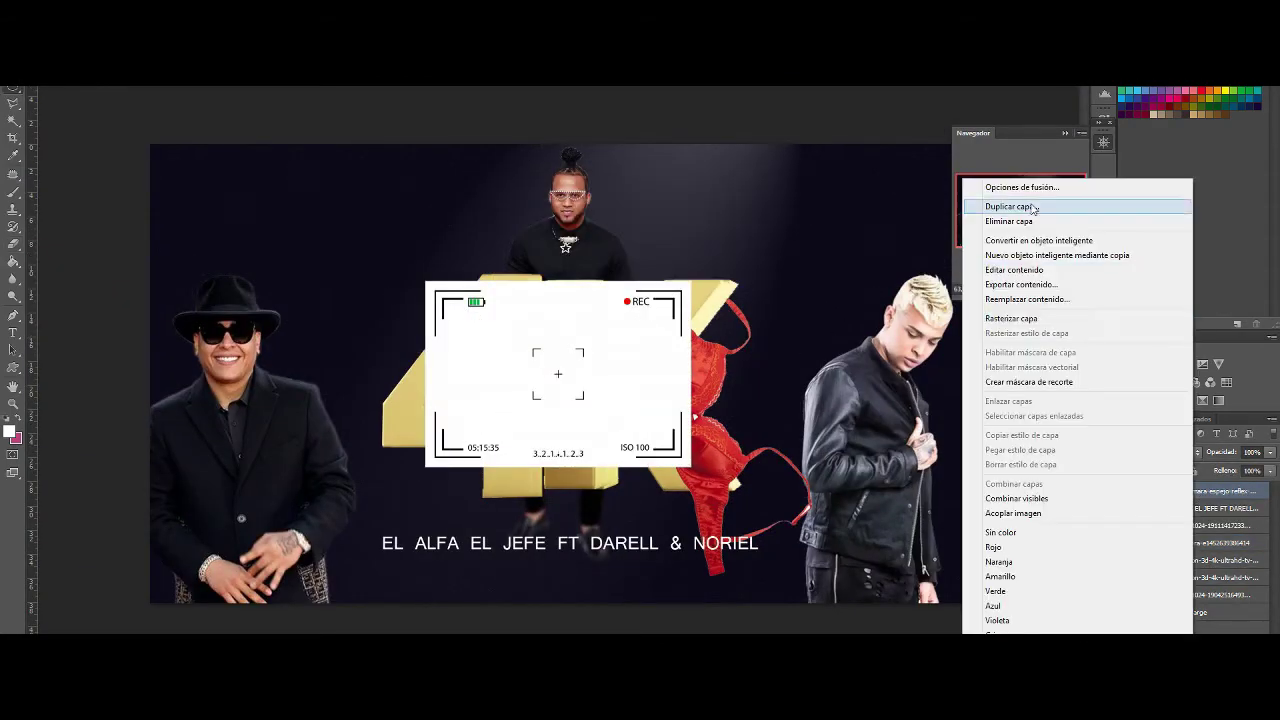
# Step: Remove the white background from the camera viewfinder image and stretch its frame over the whole canvas
pyautogui.click(13, 105)
pyautogui.hotkey('ctrl', 't')
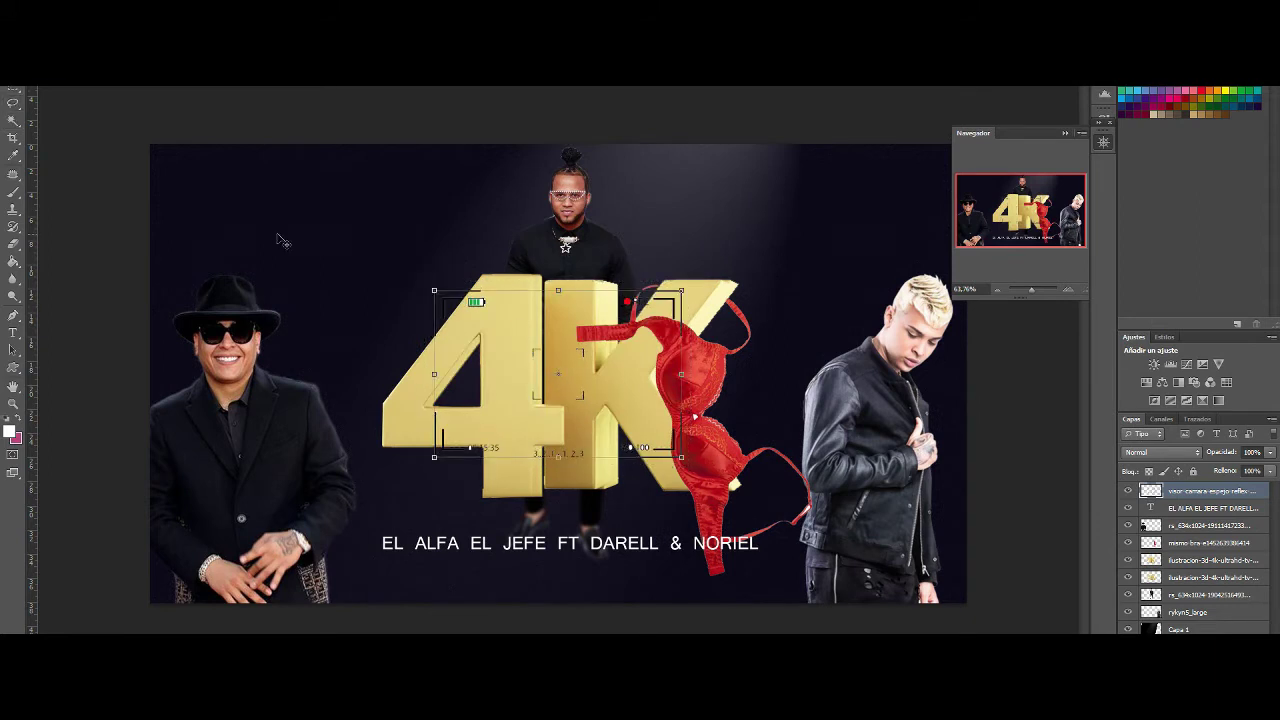
pyautogui.moveTo(686, 286); pyautogui.dragTo(890, 120)
pyautogui.moveTo(434, 457); pyautogui.dragTo(203, 612)
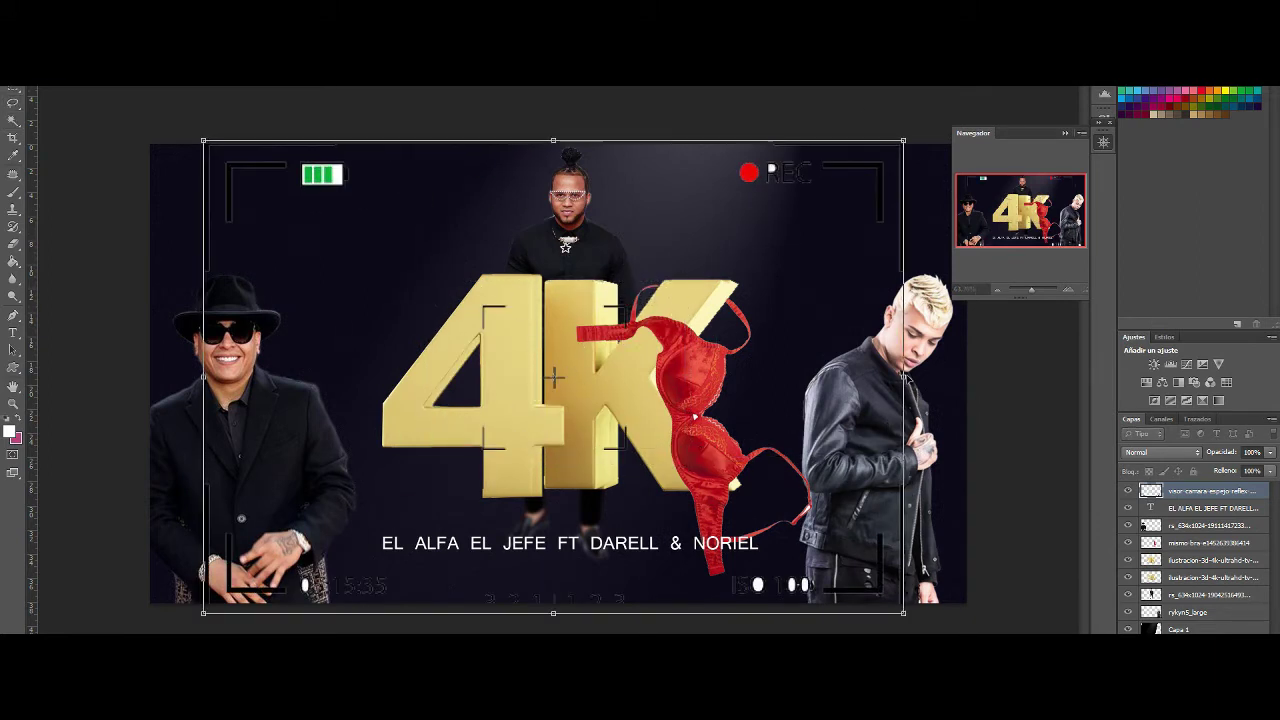
pyautogui.moveTo(903, 375); pyautogui.dragTo(966, 374)
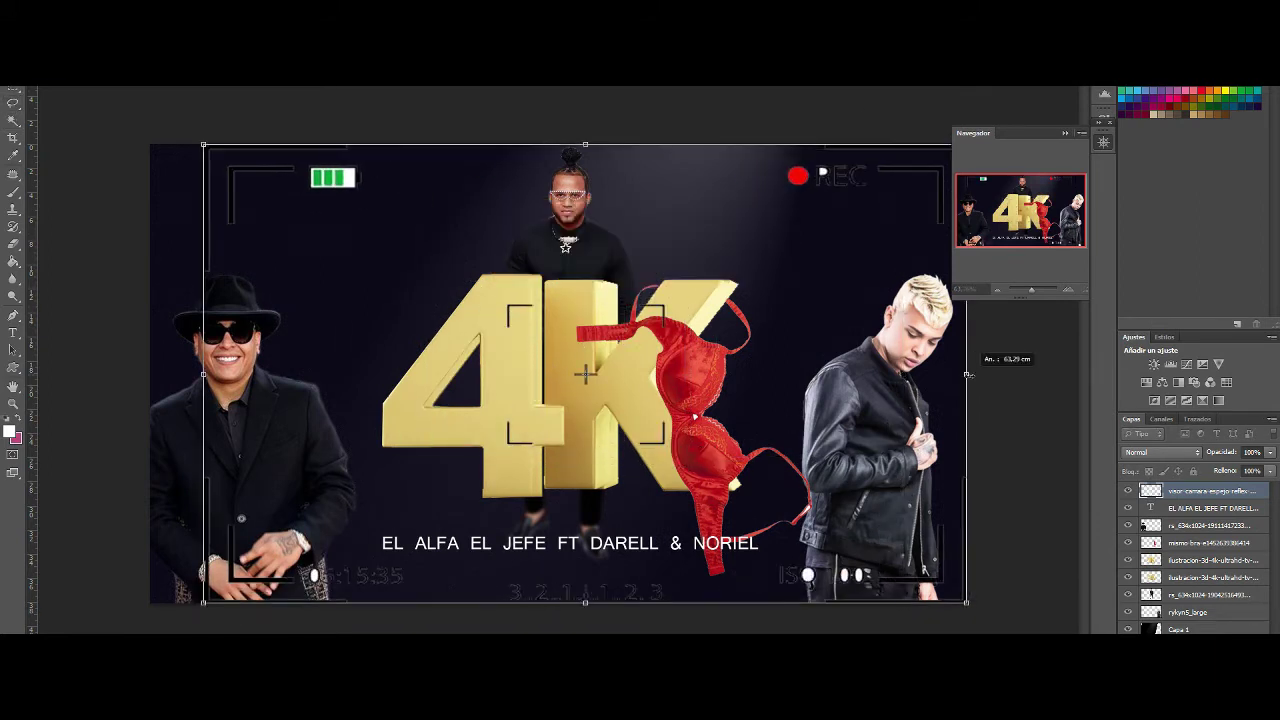
pyautogui.moveTo(203, 374); pyautogui.dragTo(150, 374)
pyautogui.click(12, 190)
pyautogui.press('Return')
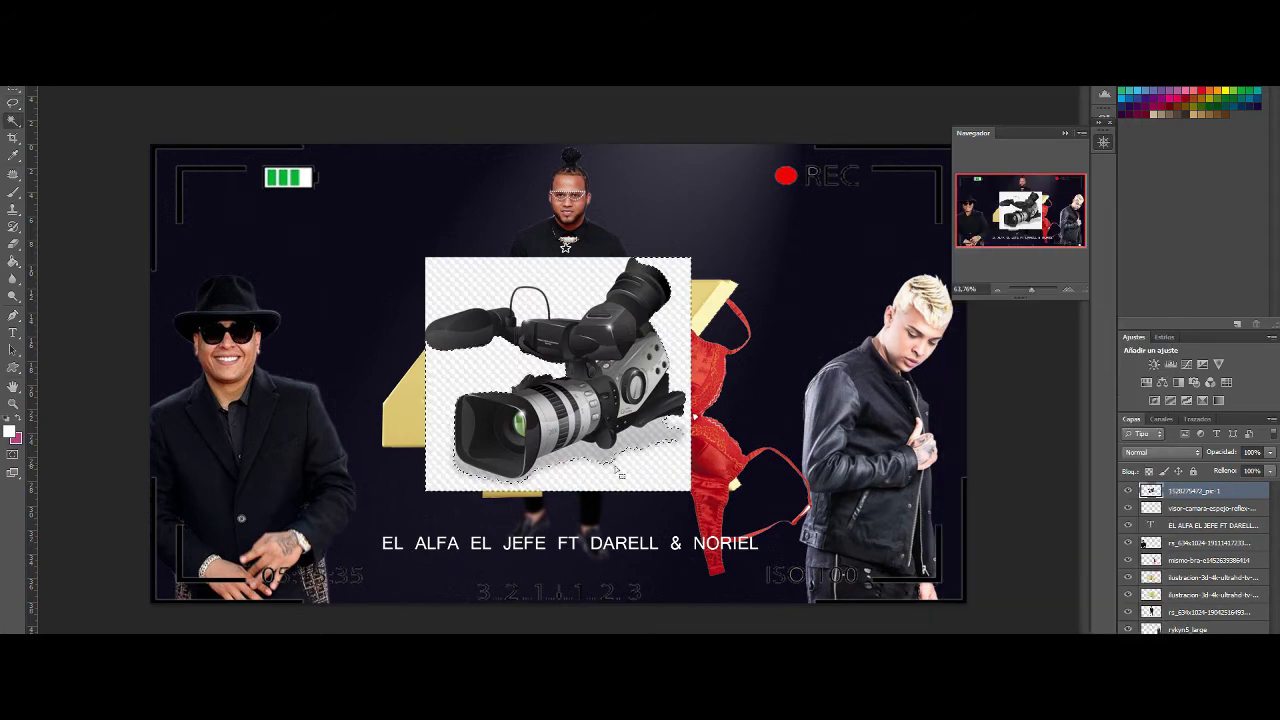
# Step: Delete the camcorder picture's background, then shrink and tilt the camcorder at the upper edge of the banner beside the REC mark
pyautogui.press('Return')
pyautogui.hotkey('ctrl', 't')
pyautogui.moveTo(550, 380); pyautogui.dragTo(720, 150)
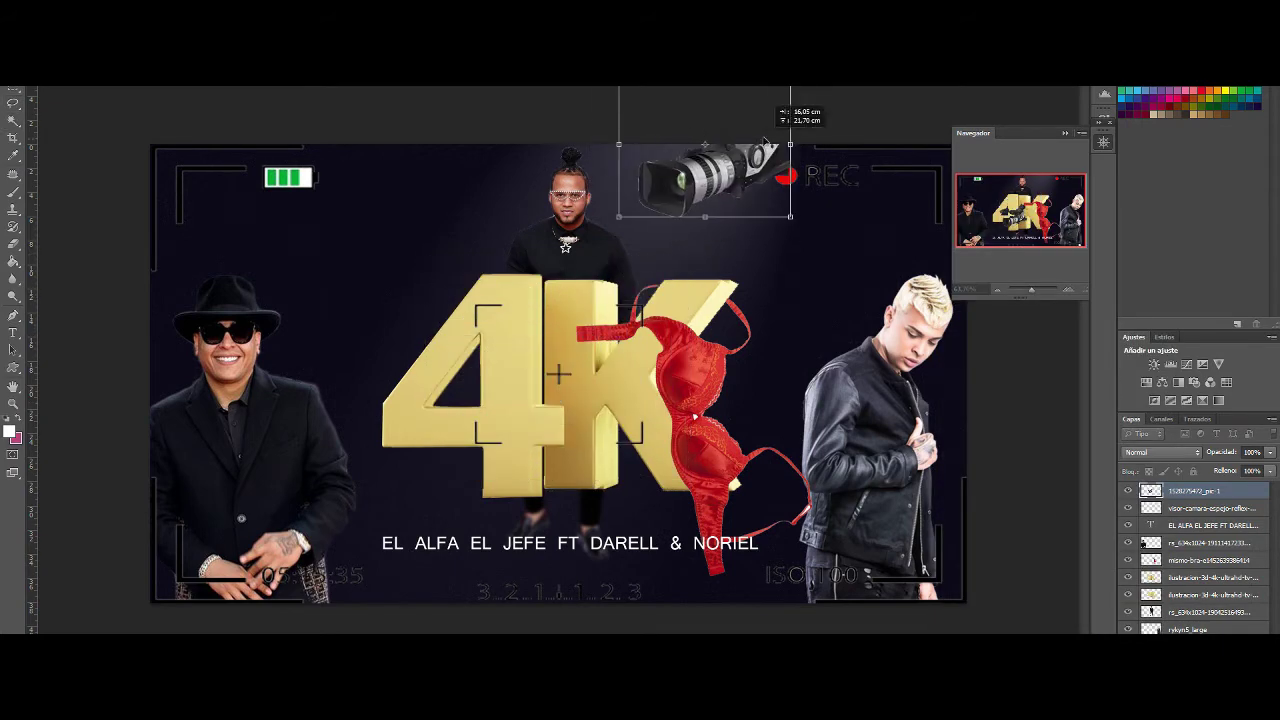
pyautogui.moveTo(800, 100); pyautogui.dragTo(770, 90)
pyautogui.press('Return')
# Step: Duplicate the camcorder, mirror the copy and place it on the other side of the third man's head
pyautogui.click(1034, 295)
pyautogui.moveTo(845, 285); pyautogui.dragTo(851, 291)
pyautogui.hotkey('ctrl', 'j')
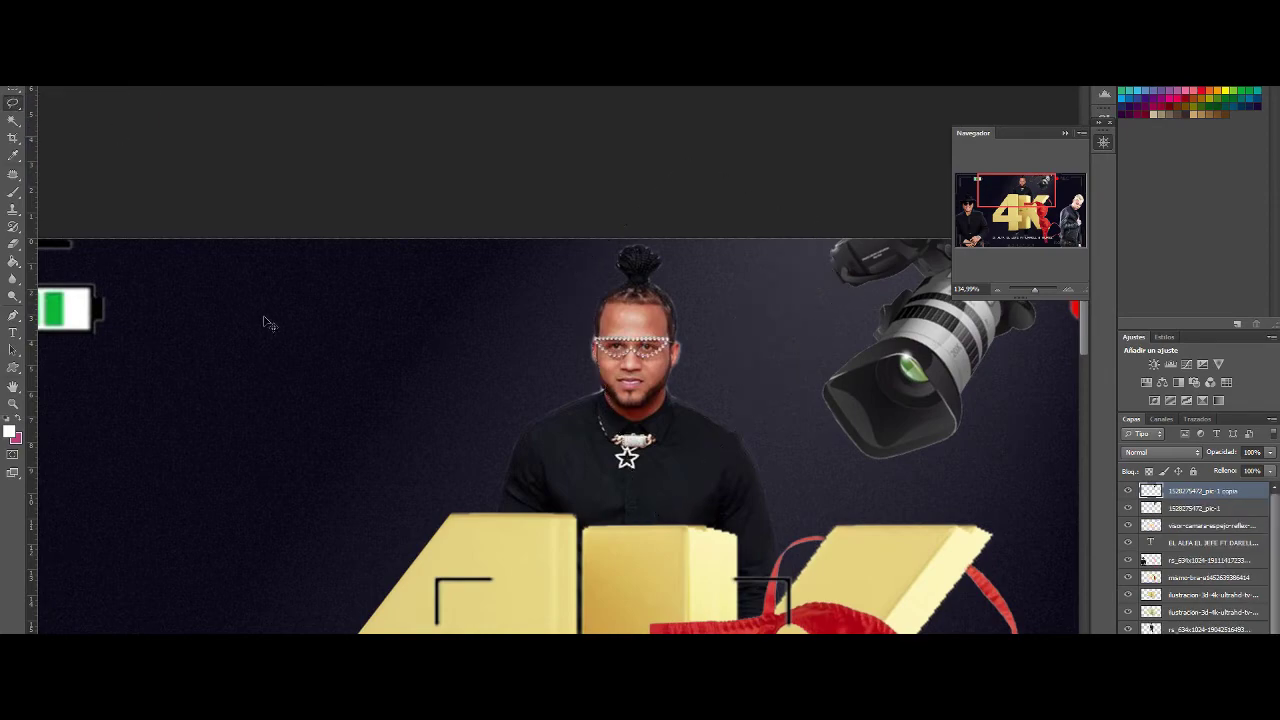
pyautogui.hotkey('alt', 'e')
pyautogui.click(386, 420)
pyautogui.hotkey('ctrl', '0')
pyautogui.moveTo(440, 250)
pyautogui.mouseDown()
pyautogui.moveTo(453, 236)
pyautogui.moveTo(424, 246)
pyautogui.moveTo(439, 229)
pyautogui.moveTo(443, 248)
pyautogui.mouseUp()
pyautogui.press('Return')
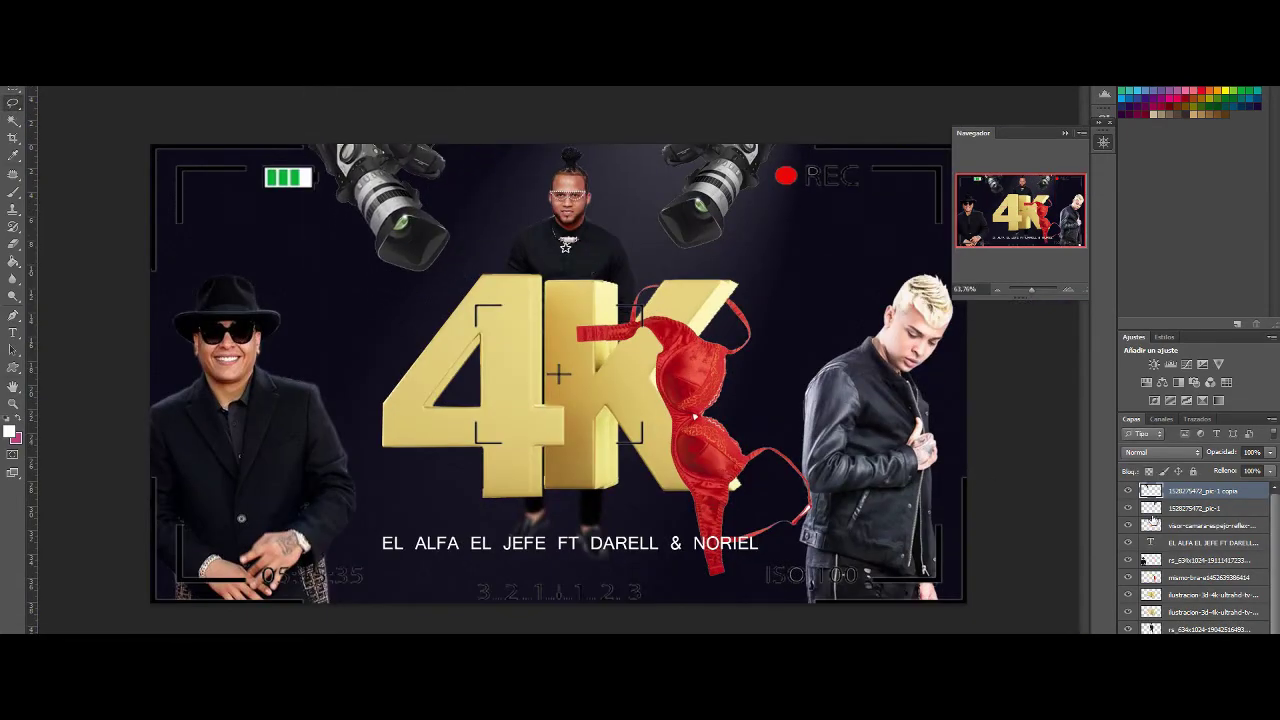
# Step: Shorten the title to "EL ALFA FT DARELL & NORIEL" and recentre it beneath the 4K lettering
pyautogui.click(1200, 542)
pyautogui.moveTo(468, 543); pyautogui.dragTo(552, 543)
pyautogui.press('BackSpace')
pyautogui.moveTo(655, 550); pyautogui.dragTo(679, 561)
# Step: Move the blond man and the hat man inward so they stand close against the 4K lettering
pyautogui.moveTo(905, 330); pyautogui.dragTo(822, 325)
pyautogui.click(1200, 560)
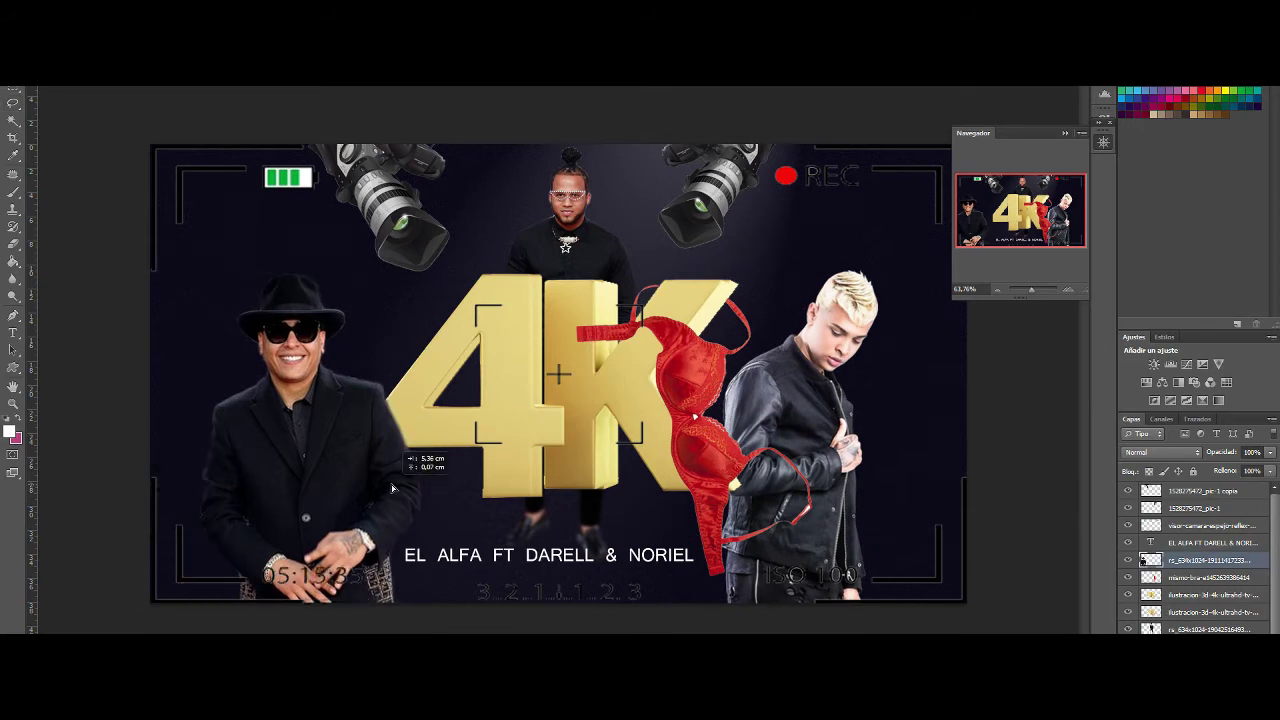
pyautogui.rightClick(1170, 522)
# Step: Darken the blond man with a clipped Brightness/Contrast adjustment, lowering the brightness to about -76
pyautogui.click(1154, 364)
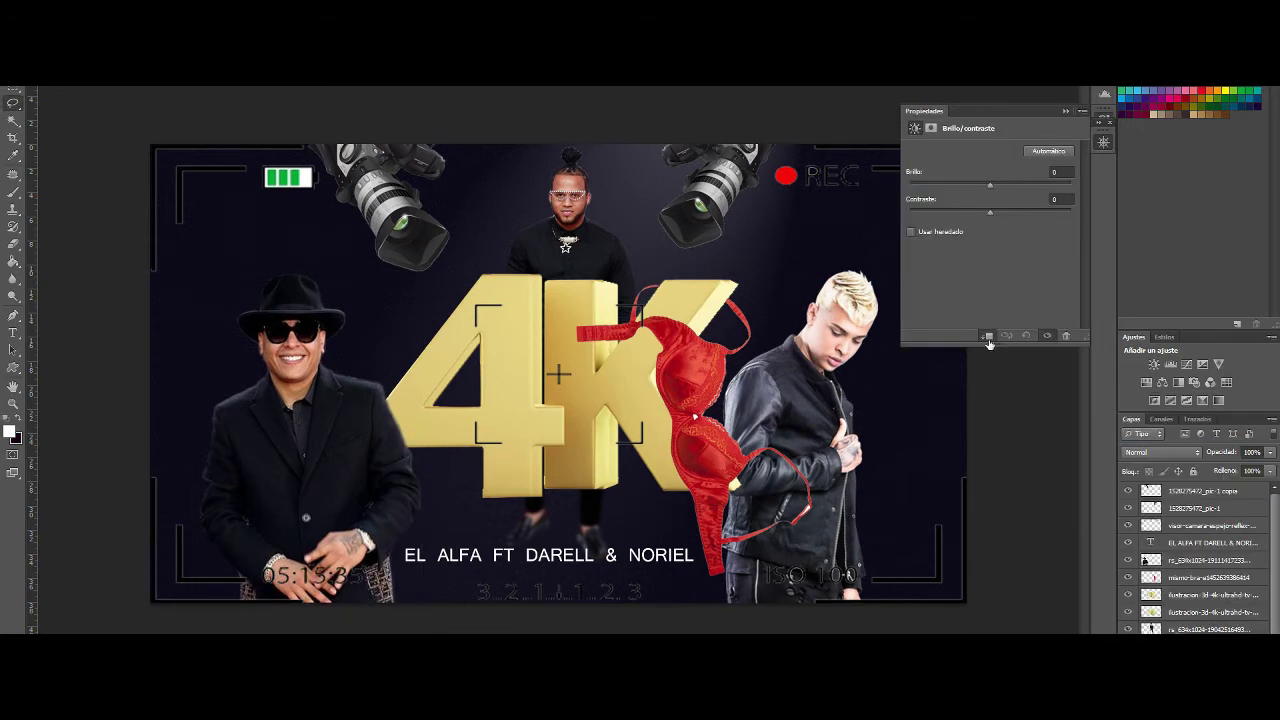
pyautogui.moveTo(989, 185); pyautogui.dragTo(948, 185)
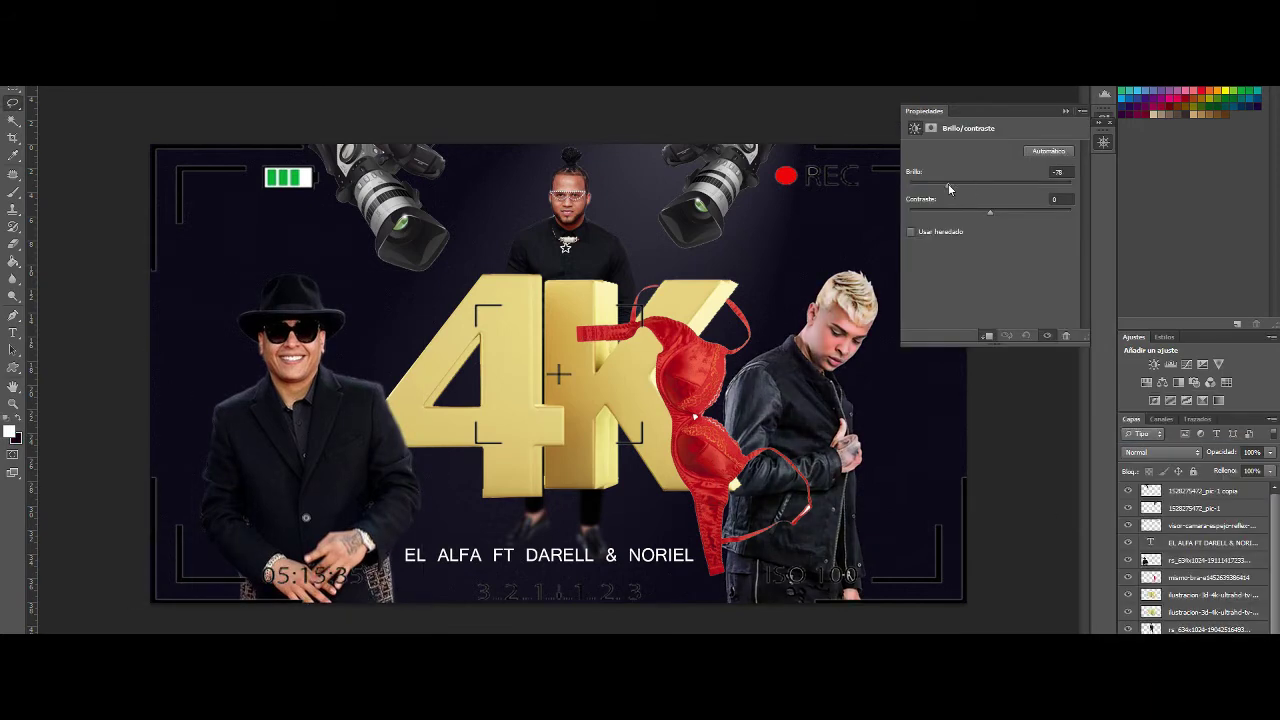
pyautogui.click(1065, 111)
# Step: Change the artist title beneath the 4K lettering to a Times-style serif typeface
pyautogui.press('t')
pyautogui.click(805, 567)
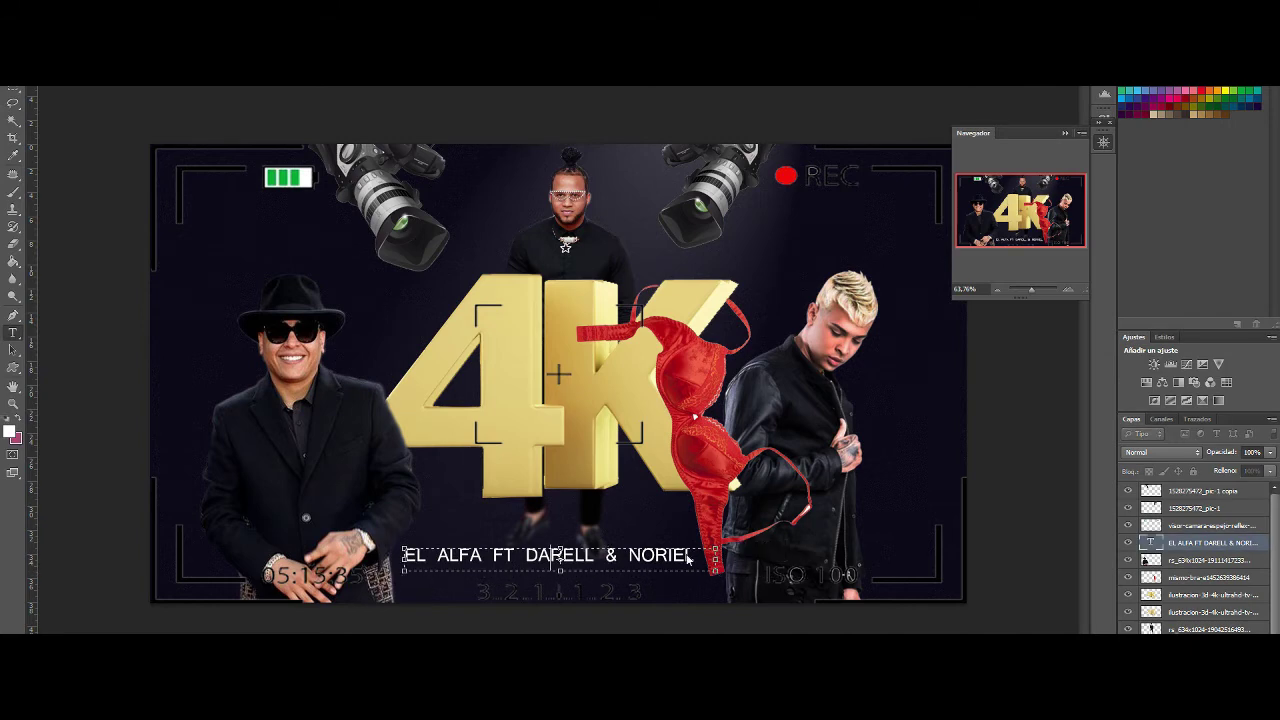
pyautogui.tripleClick(470, 561)
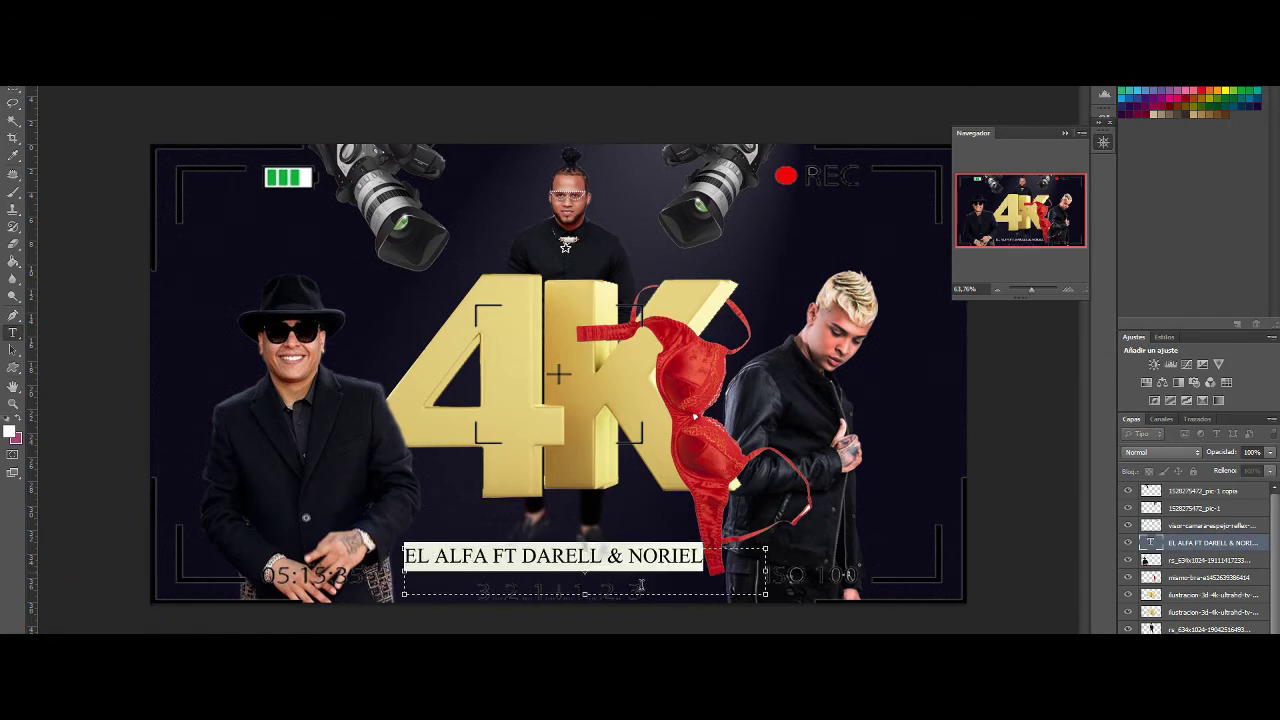
pyautogui.click(12, 103)
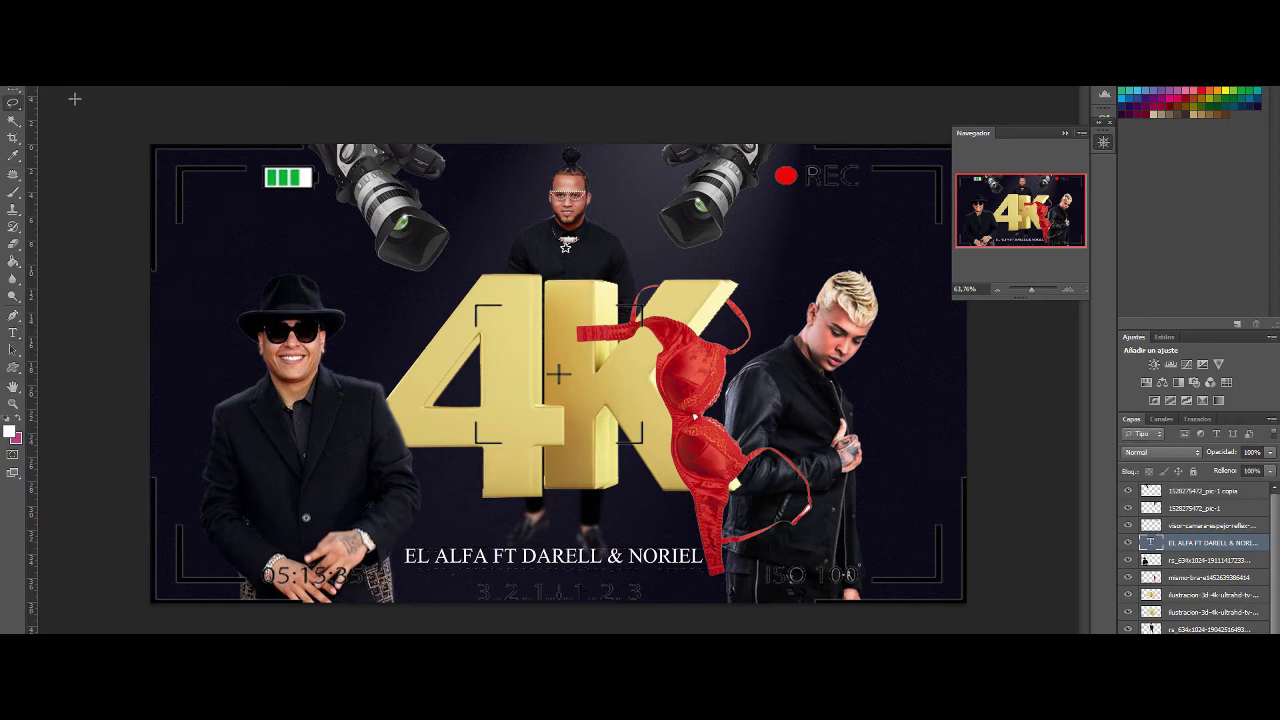
# Step: Move both camcorder layers beneath the title layer and hide the camera viewfinder overlay
pyautogui.moveTo(1200, 491); pyautogui.dragTo(1183, 563)
pyautogui.click(1128, 491)
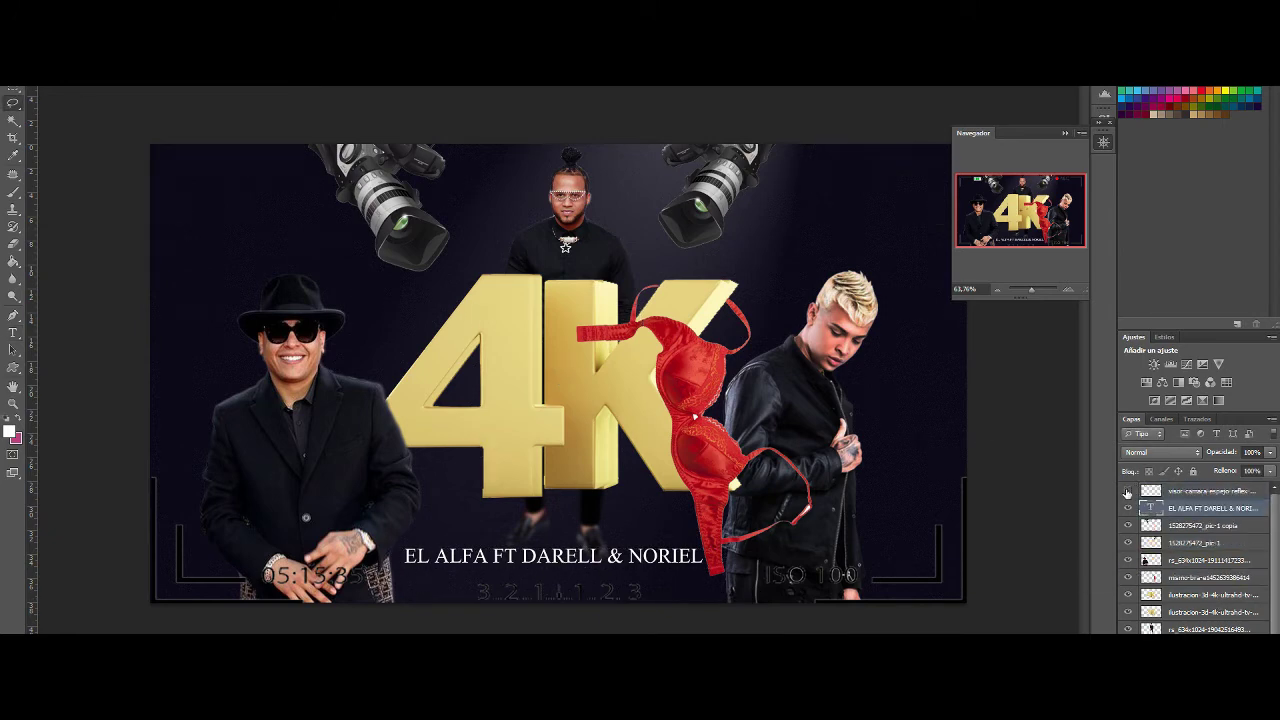
# Step: Save the banner without the viewfinder overlay as a PNG in the "el alfa" folder, and show the overlay again
pyautogui.hotkey('ctrl', 'shift', 's')
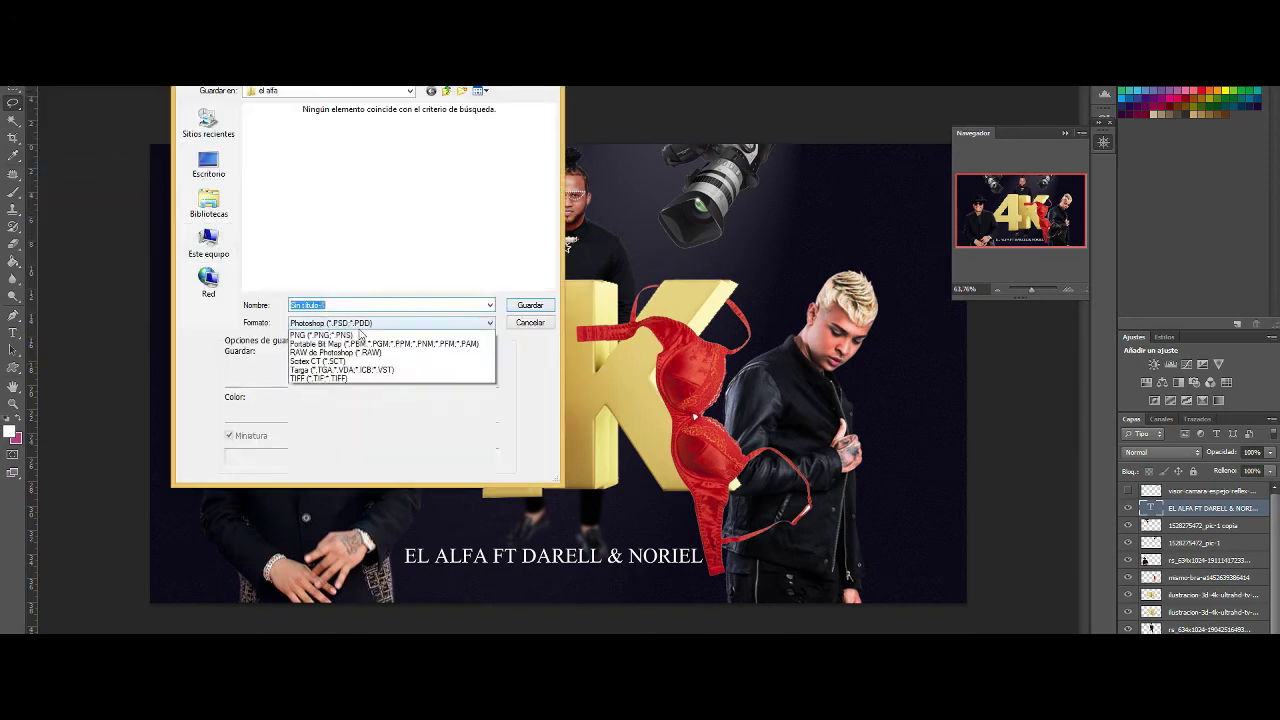
pyautogui.press('Return')
pyautogui.press('Return')
pyautogui.click(1128, 491)
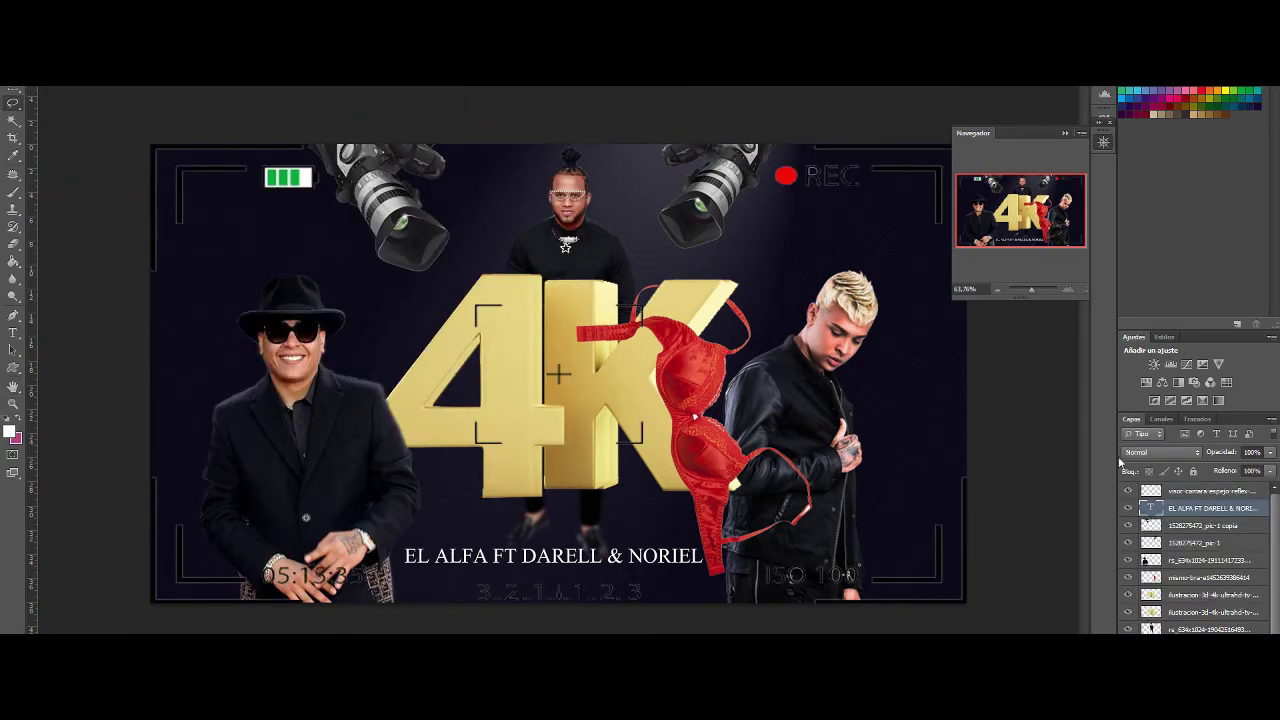
# Step: Try to merge the artwork below the title and soften a duplicate of it with a 4.6-pixel Gaussian Blur
pyautogui.click(1200, 525)
pyautogui.hotkey('ctrl', 'e')
pyautogui.hotkey('ctrl', 'j')
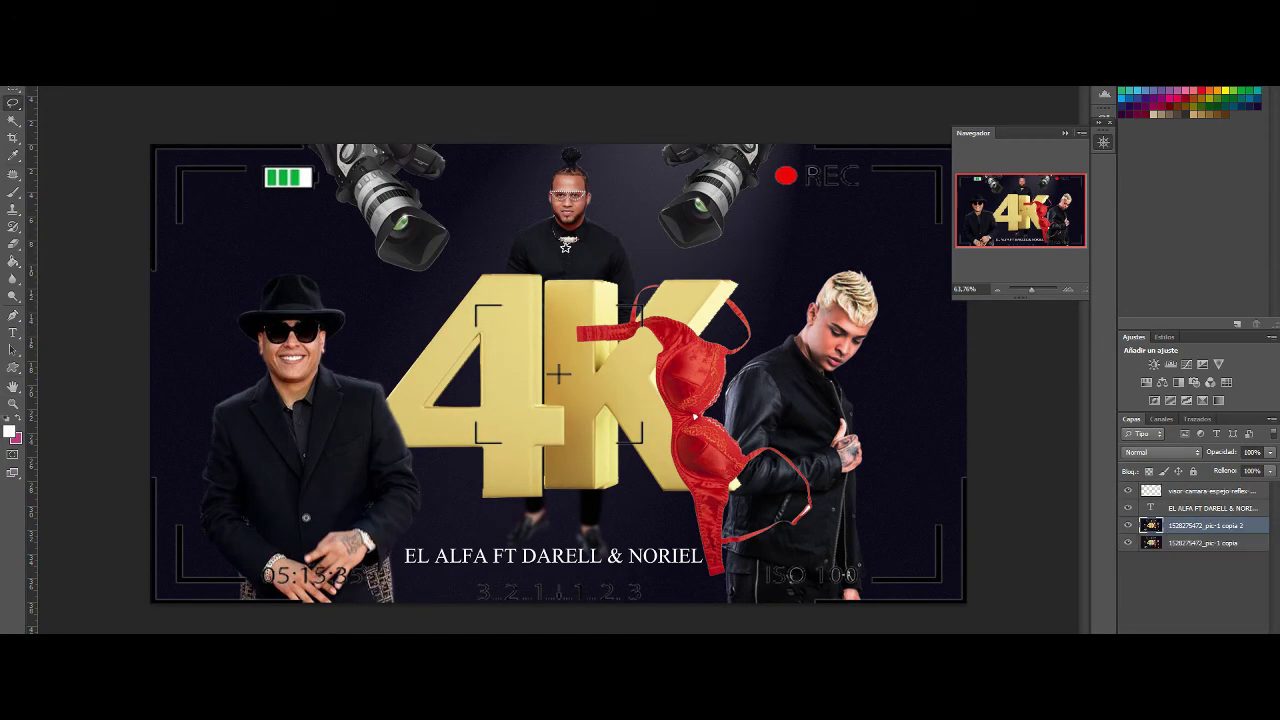
pyautogui.click(255, 80)
pyautogui.click(486, 214)
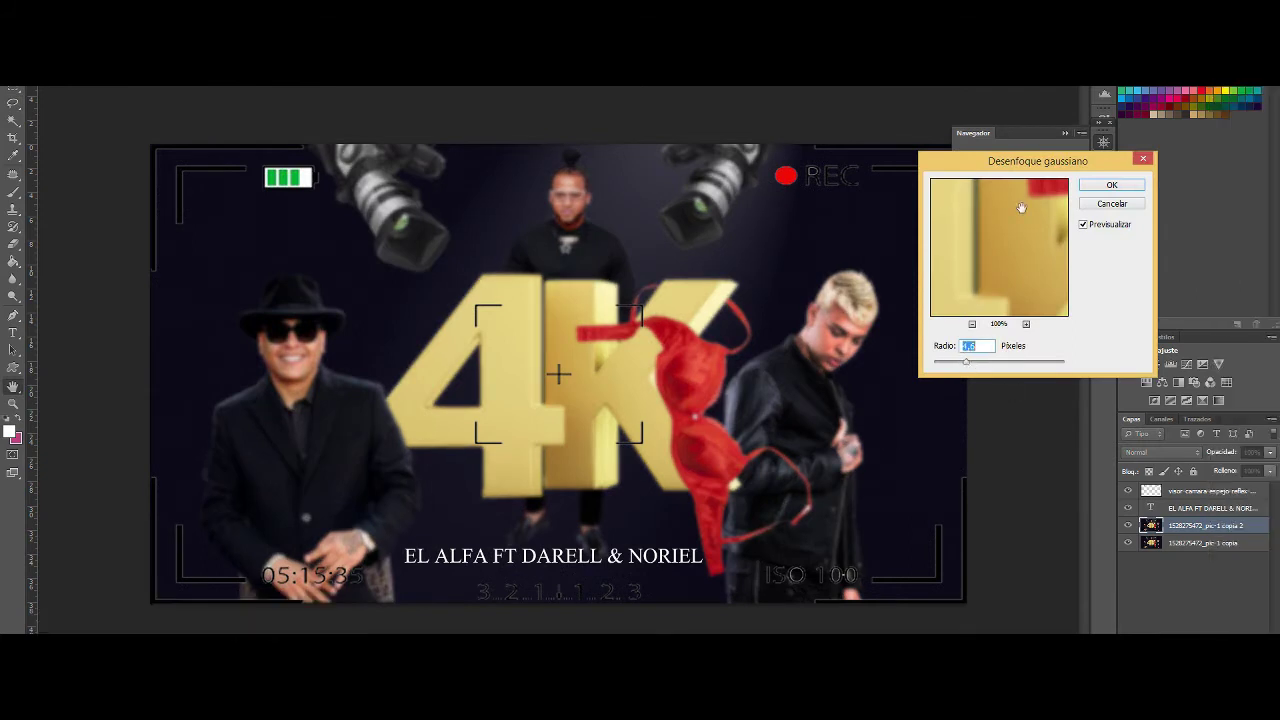
pyautogui.press('Return')
pyautogui.press('b')
pyautogui.click(45, 78)
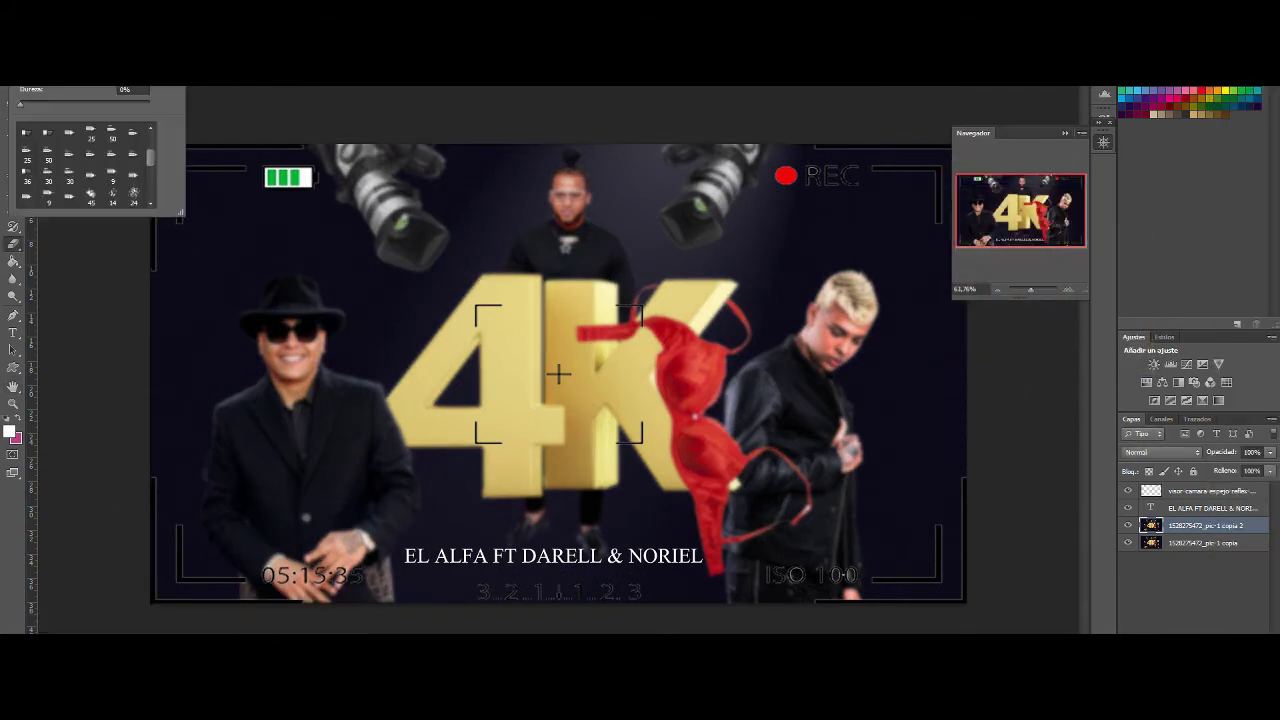
pyautogui.click(568, 212)
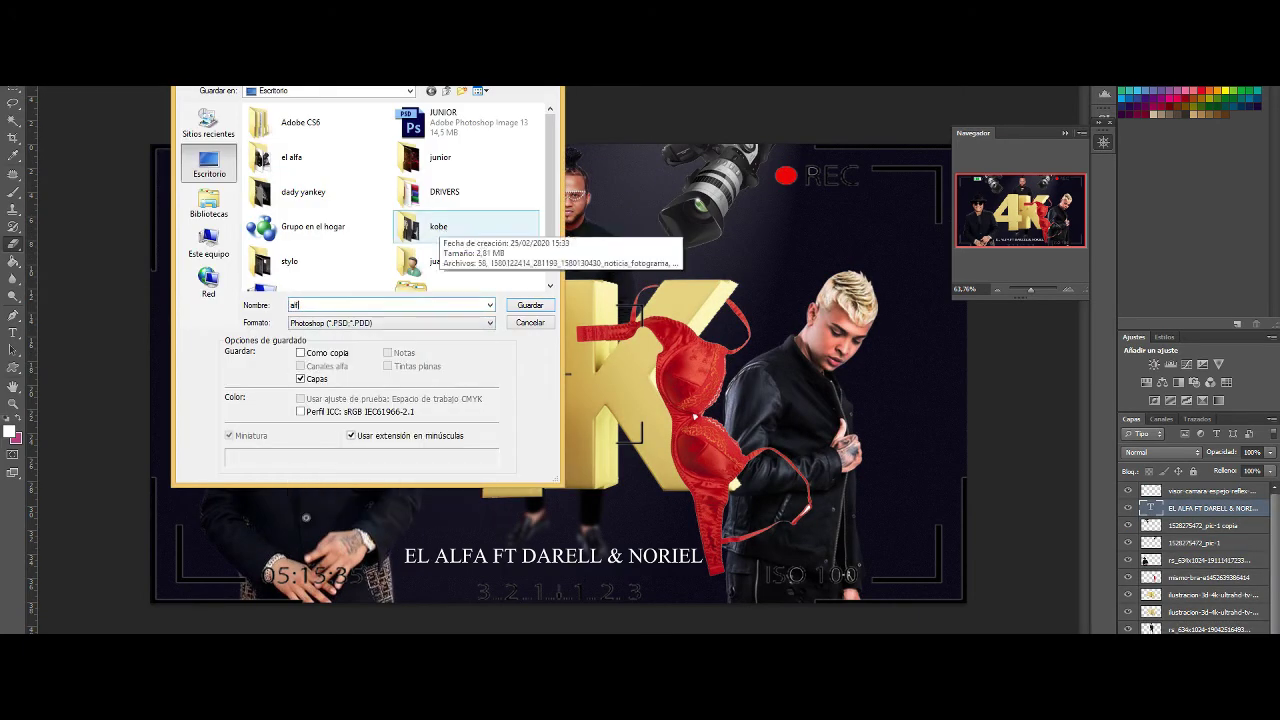
# Step: Save the layered document as a Photoshop file on the desktop
pyautogui.press('Return')
pyautogui.press('Return')
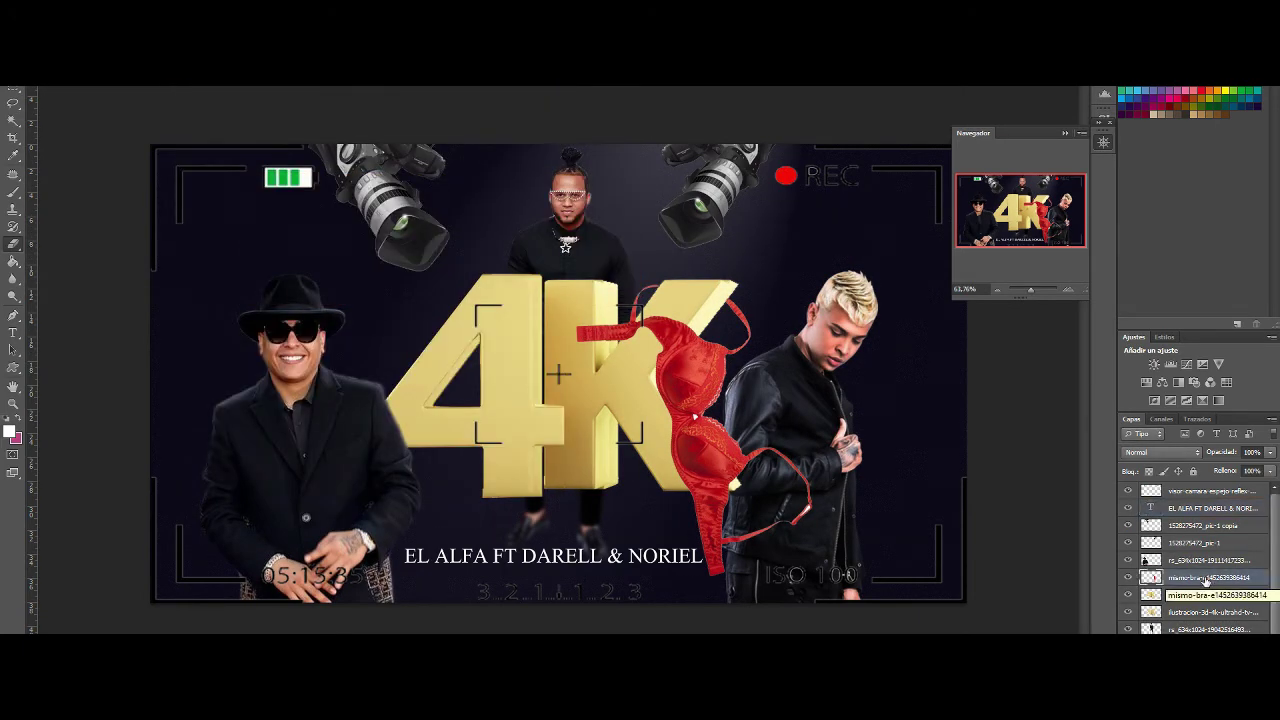
# Step: Merge the artwork layers below the title, blur a duplicate of the result and erase the blur over the rear man's face and chain
pyautogui.click(1205, 525)
pyautogui.keyDown('shift'); pyautogui.click(1205, 542); pyautogui.keyUp('shift')
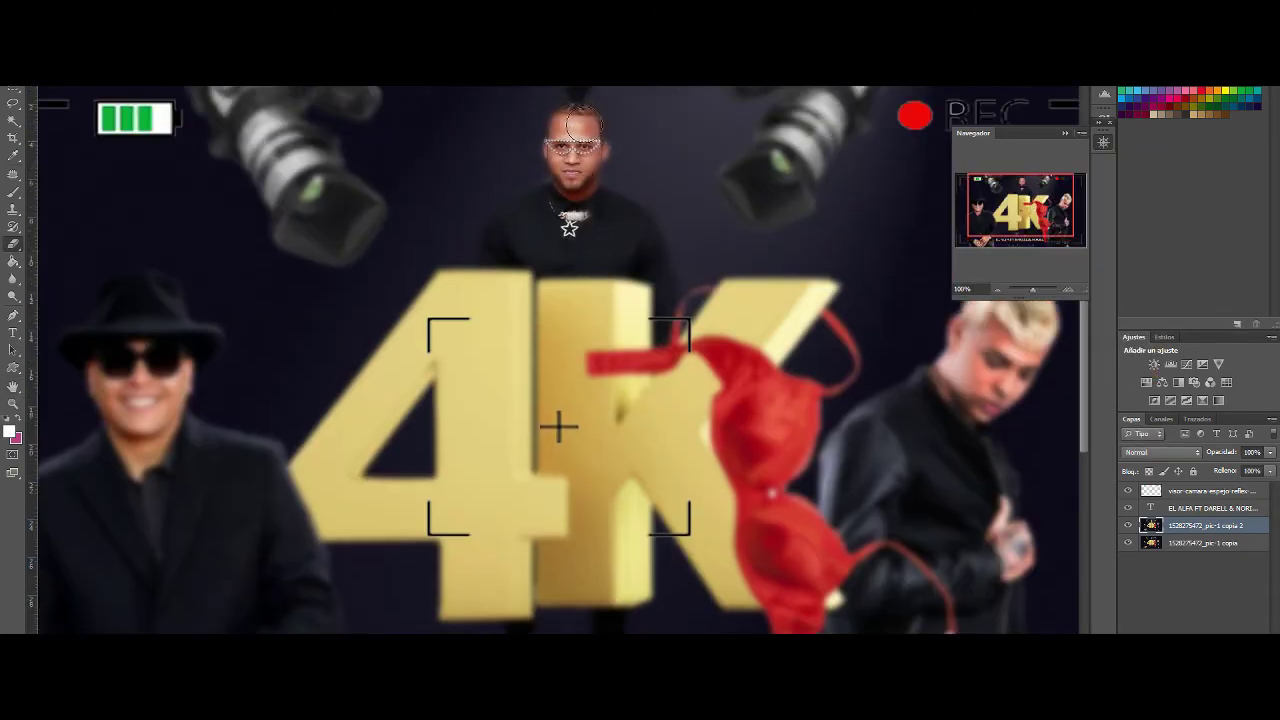
# Step: Erase the blurred copy over the bra's back band, shoulder strap and upper cup so their sharp detail shows
pyautogui.moveTo(1050, 292); pyautogui.dragTo(1062, 290)
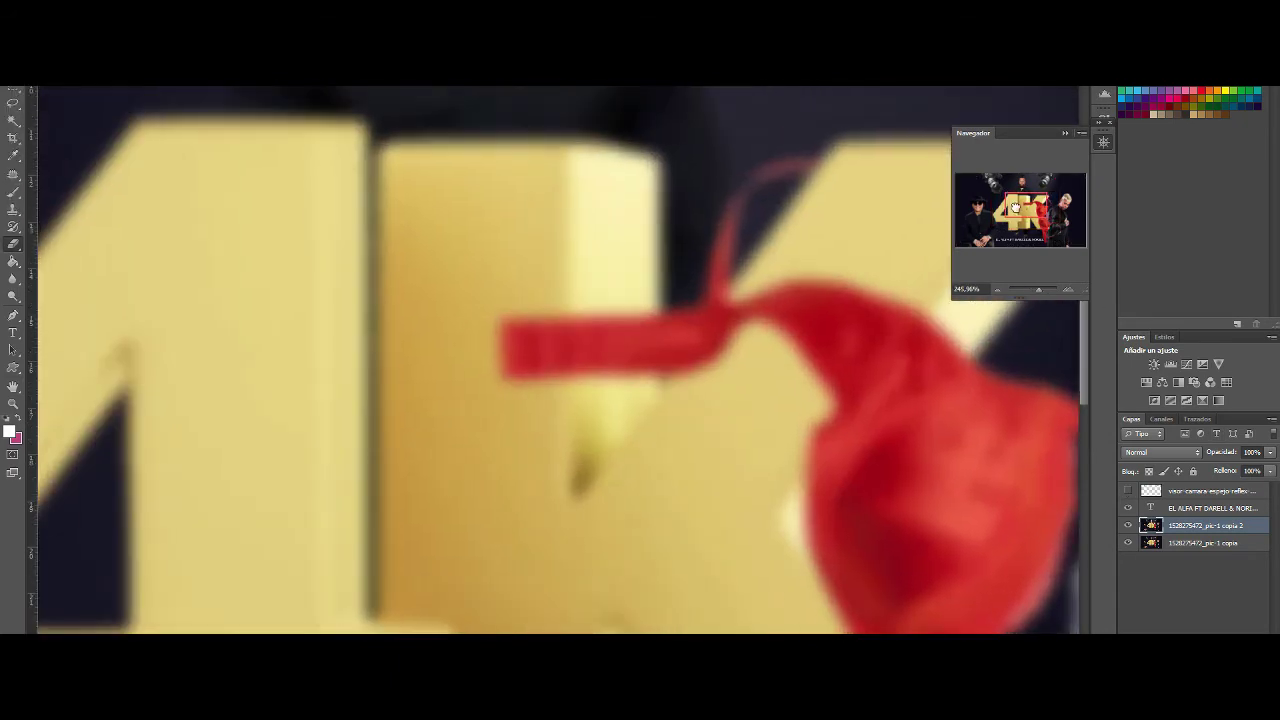
pyautogui.moveTo(514, 330)
pyautogui.mouseDown()
pyautogui.moveTo(627, 362)
pyautogui.moveTo(530, 333)
pyautogui.moveTo(695, 350)
pyautogui.mouseUp()
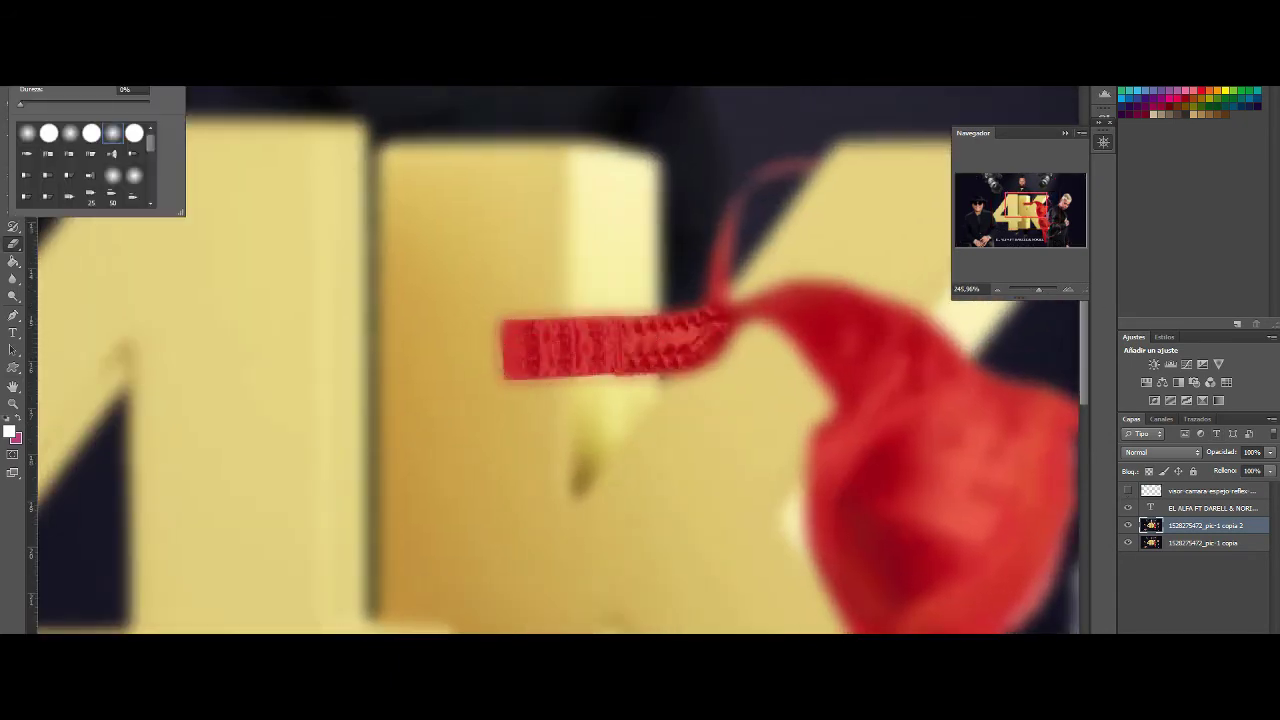
pyautogui.moveTo(735, 220); pyautogui.dragTo(713, 313)
pyautogui.scroll(2, 800, 340)
pyautogui.moveTo(1038, 289)
pyautogui.mouseDown()
pyautogui.moveTo(1010, 289)
pyautogui.moveTo(1040, 289)
pyautogui.mouseUp()
pyautogui.scroll(-1, 580, 488)
pyautogui.scroll(-5, 580, 488)
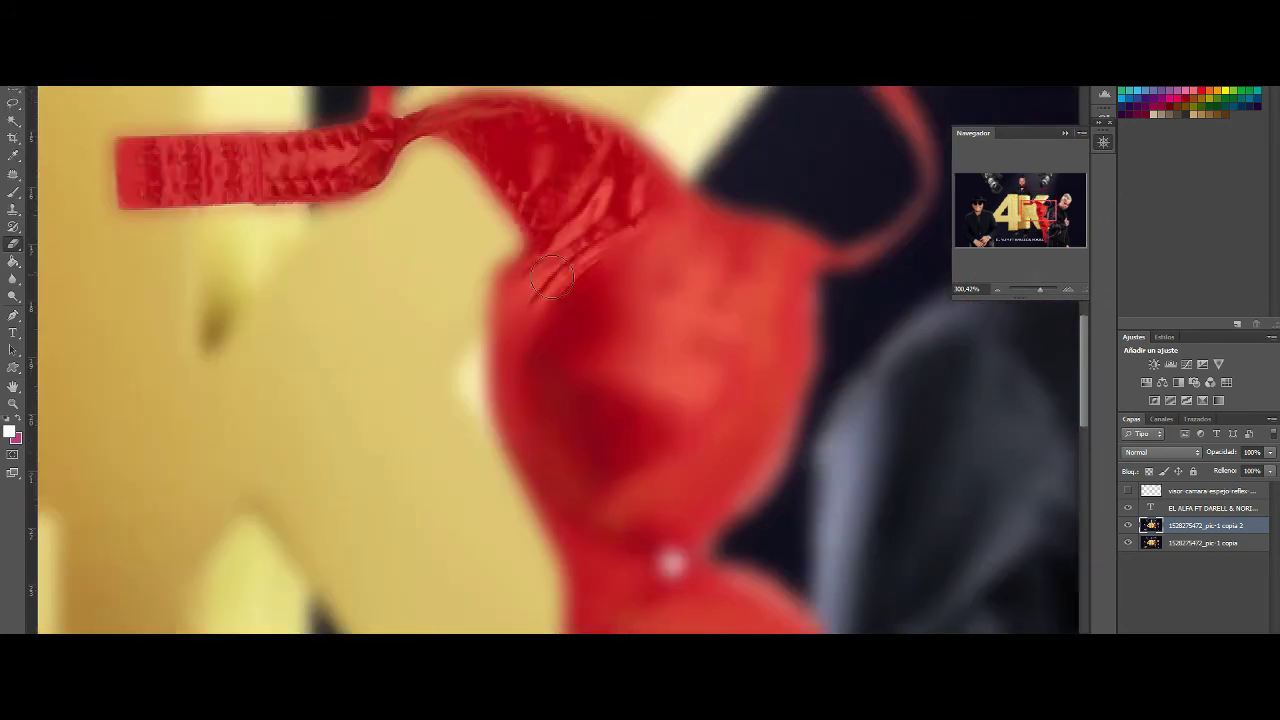
pyautogui.moveTo(650, 160)
pyautogui.mouseDown()
pyautogui.moveTo(700, 230)
pyautogui.moveTo(765, 260)
pyautogui.moveTo(760, 340)
pyautogui.mouseUp()
pyautogui.moveTo(600, 510); pyautogui.dragTo(723, 468)
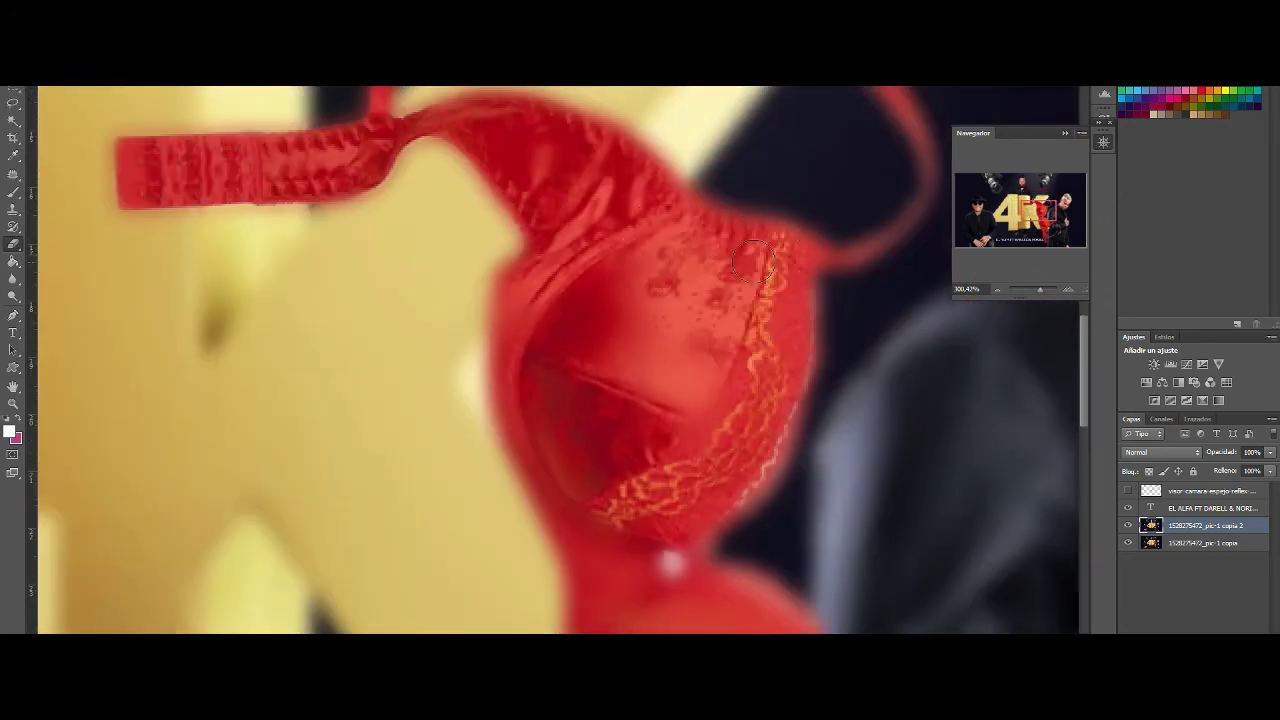
# Step: Erase the blurred copy over the bra's centre, lower cup and lower side band
pyautogui.scroll(-6, 660, 400)
pyautogui.moveTo(752, 326)
pyautogui.mouseDown()
pyautogui.moveTo(616, 358)
pyautogui.moveTo(629, 537)
pyautogui.mouseUp()
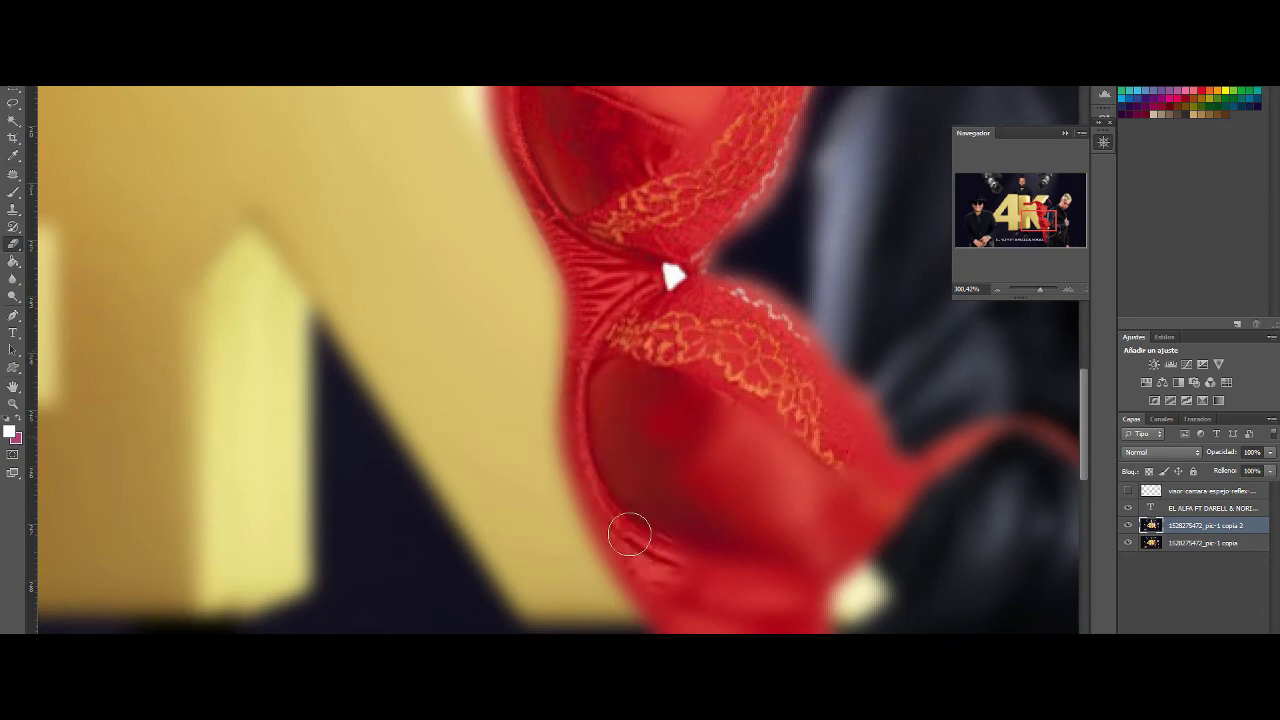
pyautogui.moveTo(600, 430); pyautogui.dragTo(800, 471)
pyautogui.scroll(-2, 736, 512)
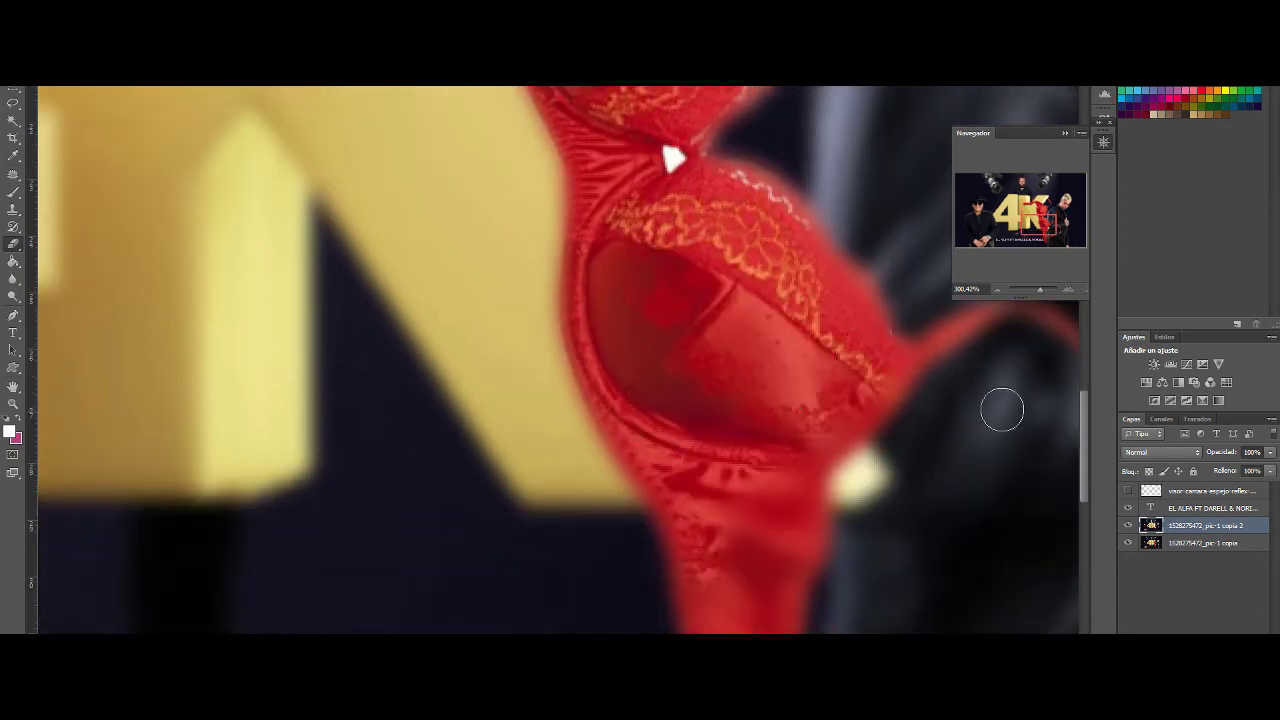
pyautogui.scroll(-5, 1002, 409)
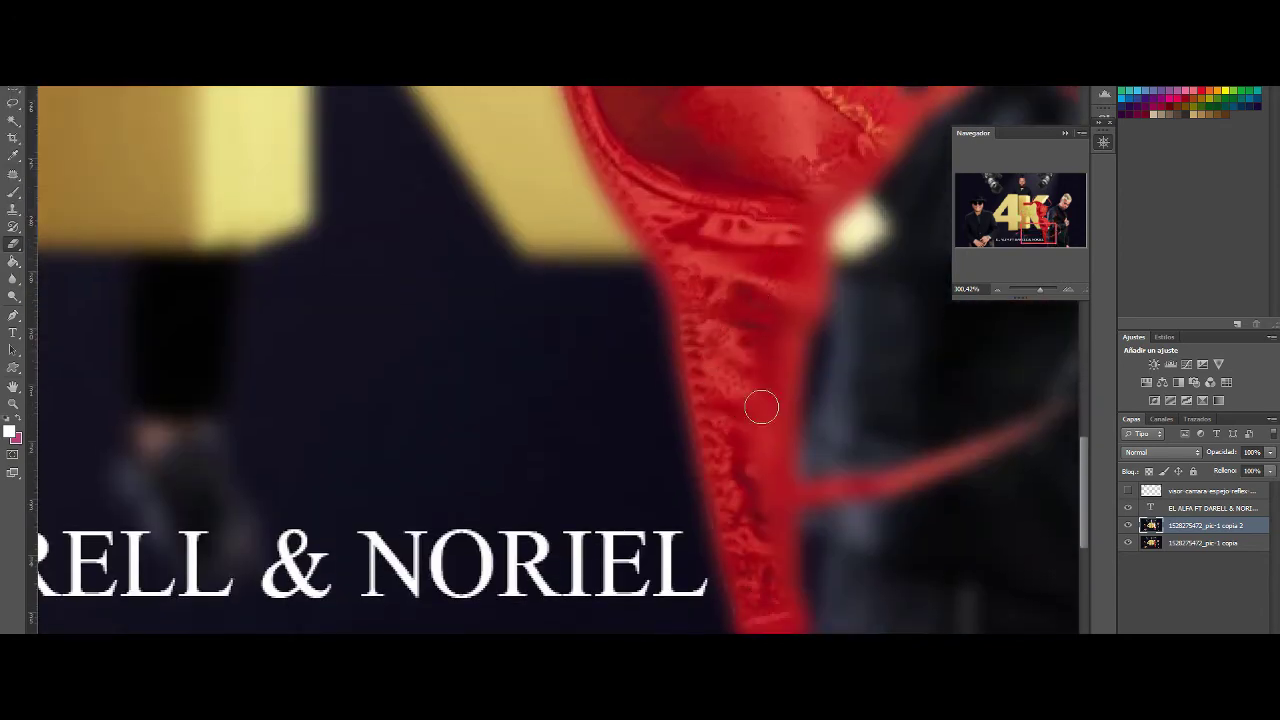
pyautogui.moveTo(761, 406); pyautogui.dragTo(766, 531)
# Step: Erase the blurred copy along the bra's looping strap over the blond man's jacket, using a smaller eraser
pyautogui.scroll(5, 780, 450)
pyautogui.hscroll(3, 814, 364)
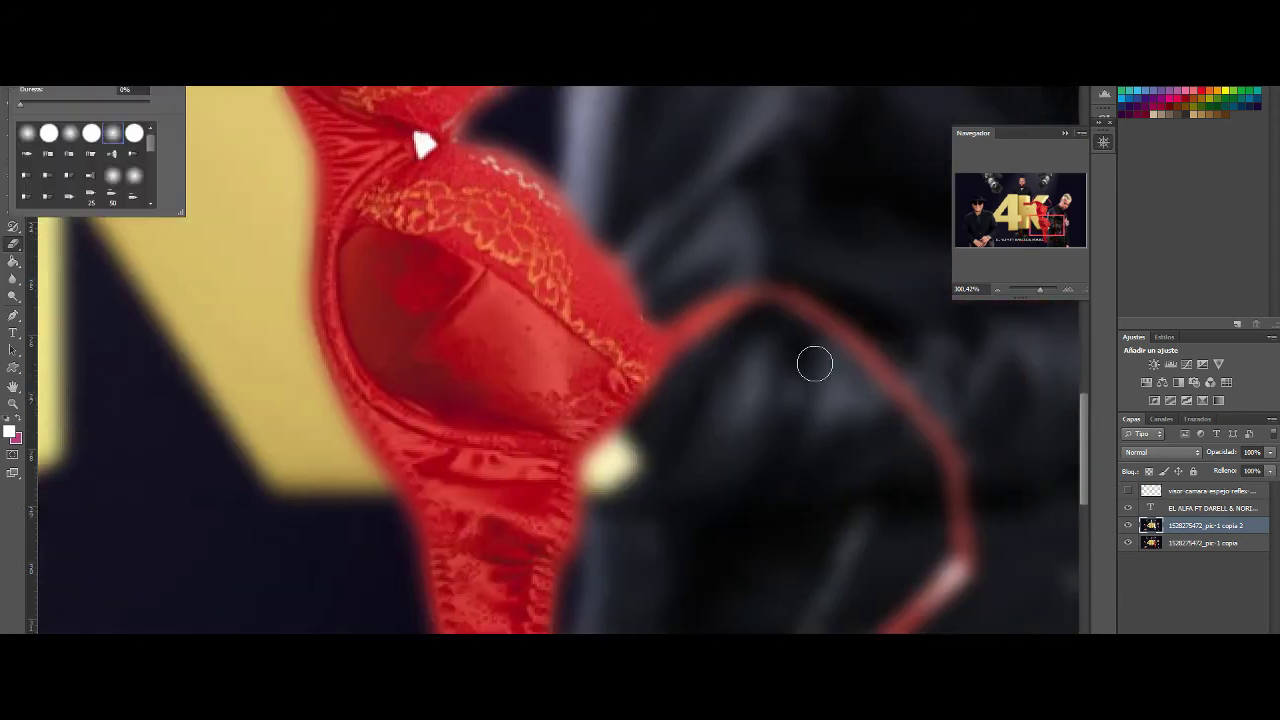
pyautogui.hscroll(3, 719, 305)
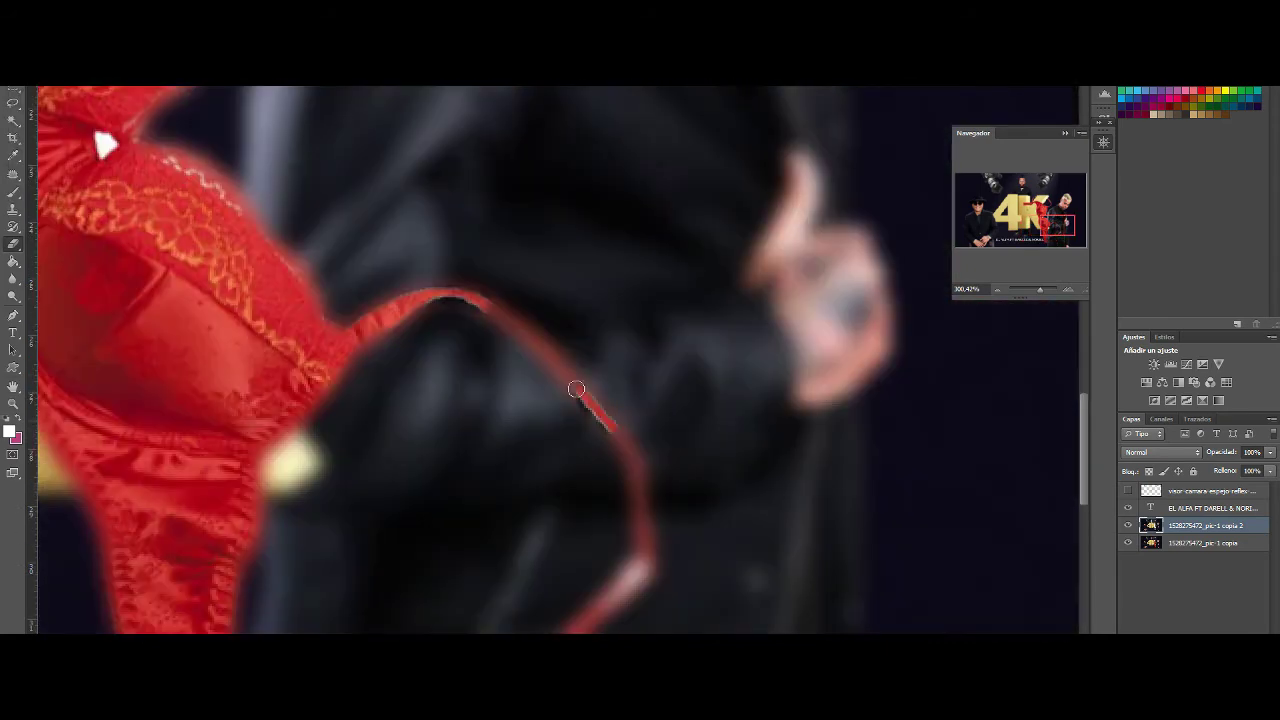
pyautogui.click(422, 297)
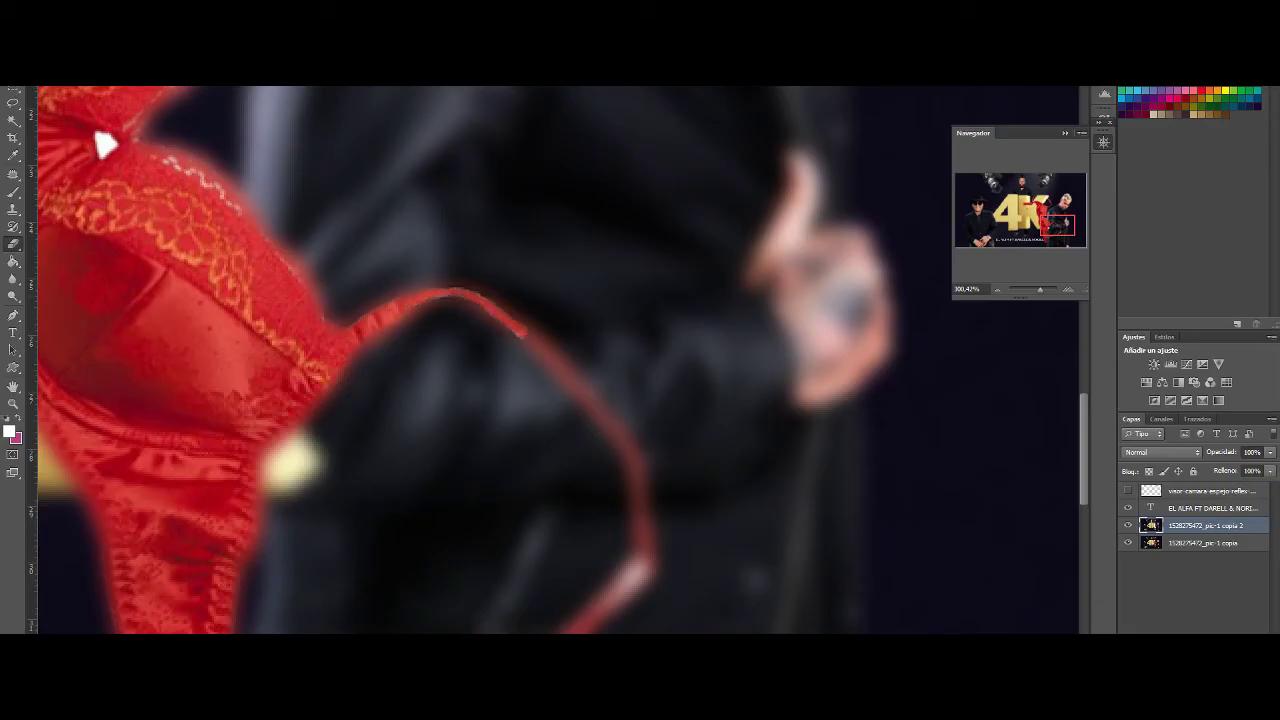
pyautogui.moveTo(524, 332); pyautogui.dragTo(548, 355)
pyautogui.scroll(-2, 631, 461)
pyautogui.moveTo(628, 380); pyautogui.dragTo(600, 451)
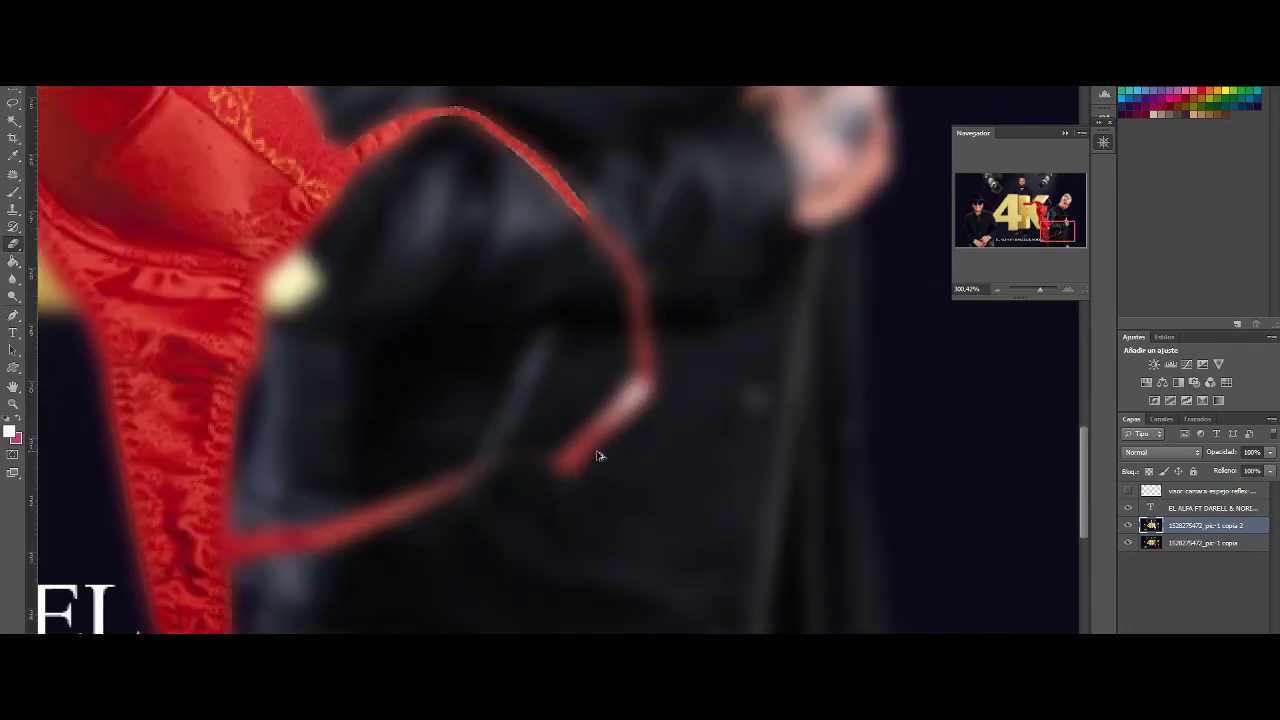
pyautogui.scroll(-3, 600, 451)
# Step: Show the viewfinder overlay and erase the blur over the hat man's face and the blond man's face and jacket
pyautogui.click(1128, 491)
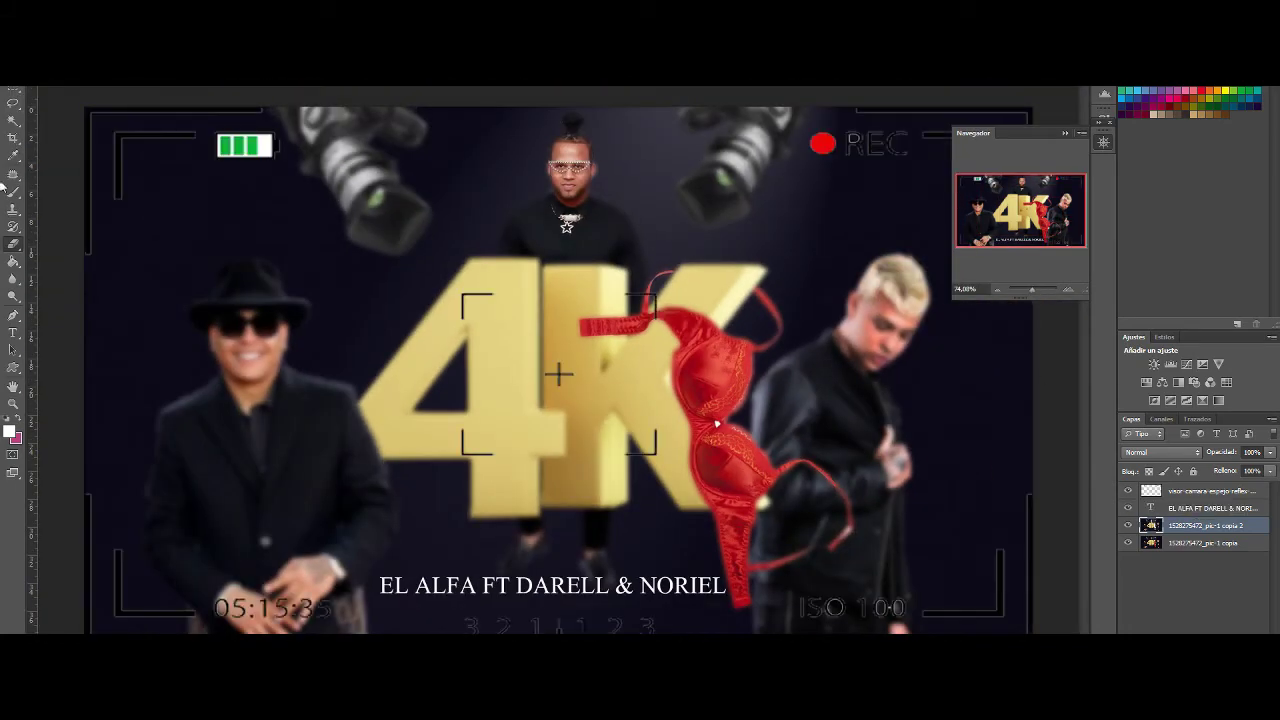
pyautogui.click(20, 88)
pyautogui.moveTo(250, 330); pyautogui.dragTo(244, 396)
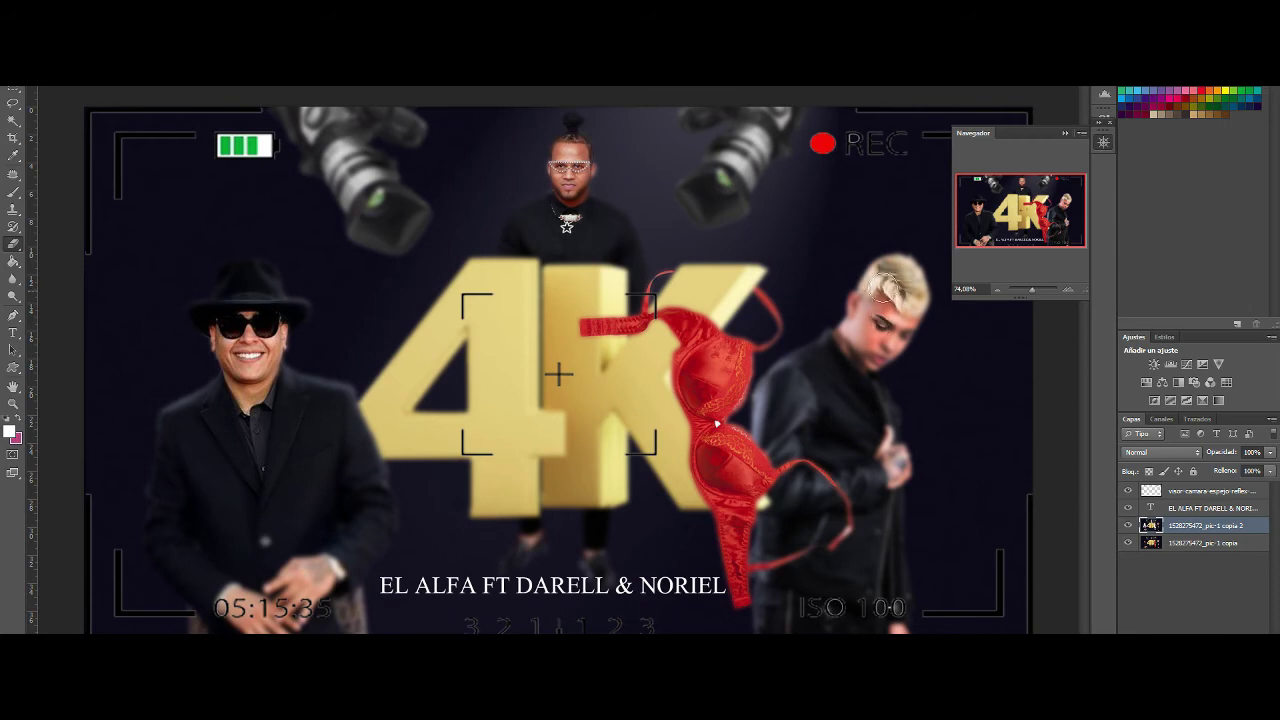
pyautogui.moveTo(883, 288); pyautogui.dragTo(855, 352)
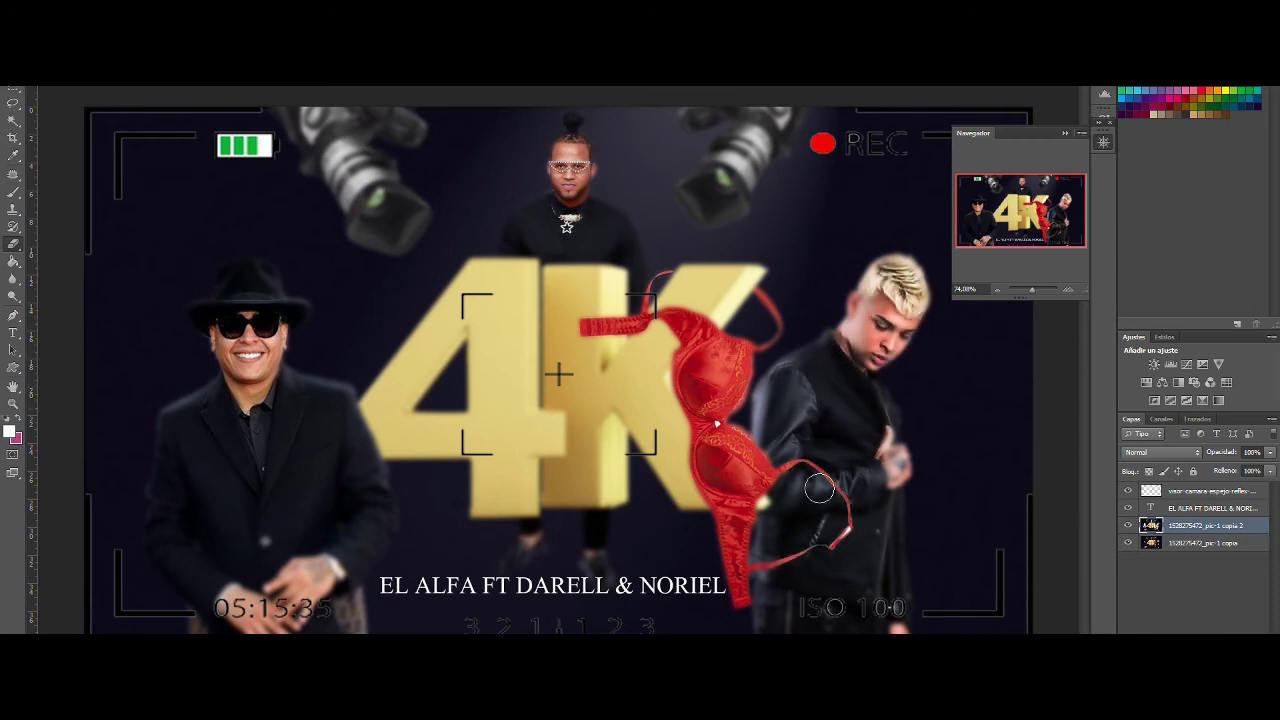
# Step: Copy a piece of the lower bra strap, rotate it over the white clasp and merge it into the blurred layer
pyautogui.moveTo(1032, 293); pyautogui.dragTo(1038, 290)
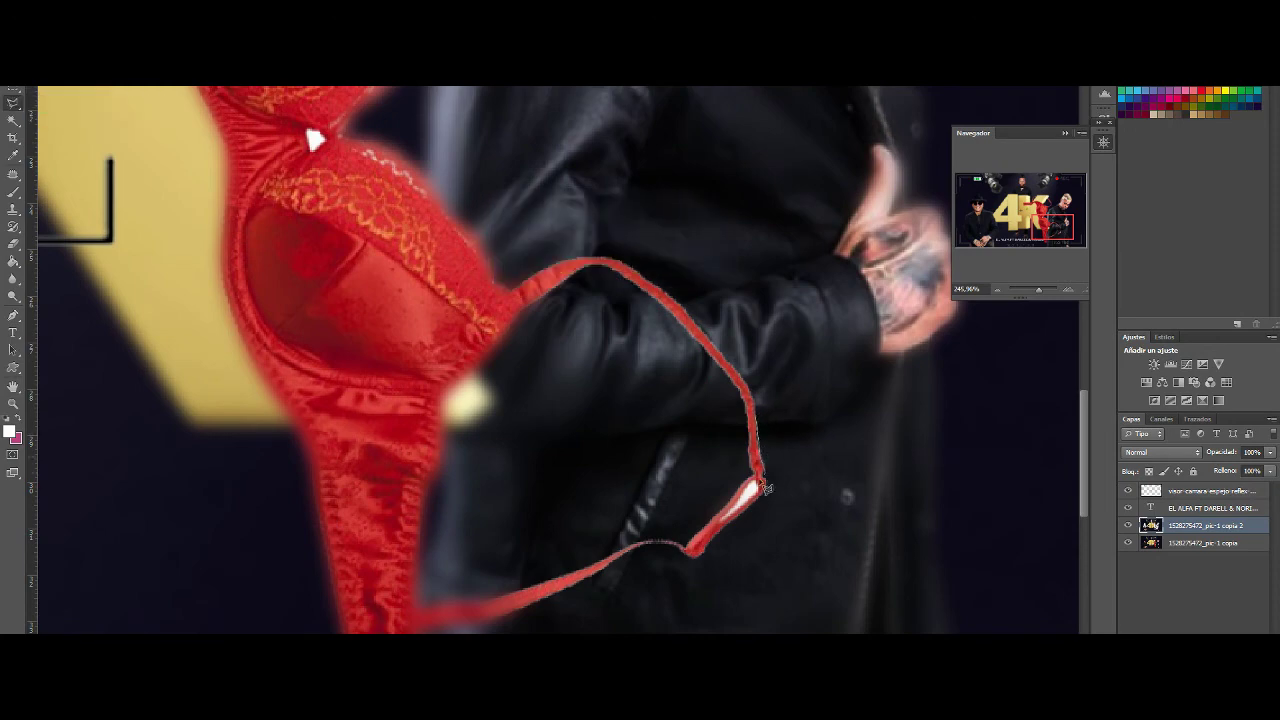
pyautogui.hotkey('ctrl', 'j')
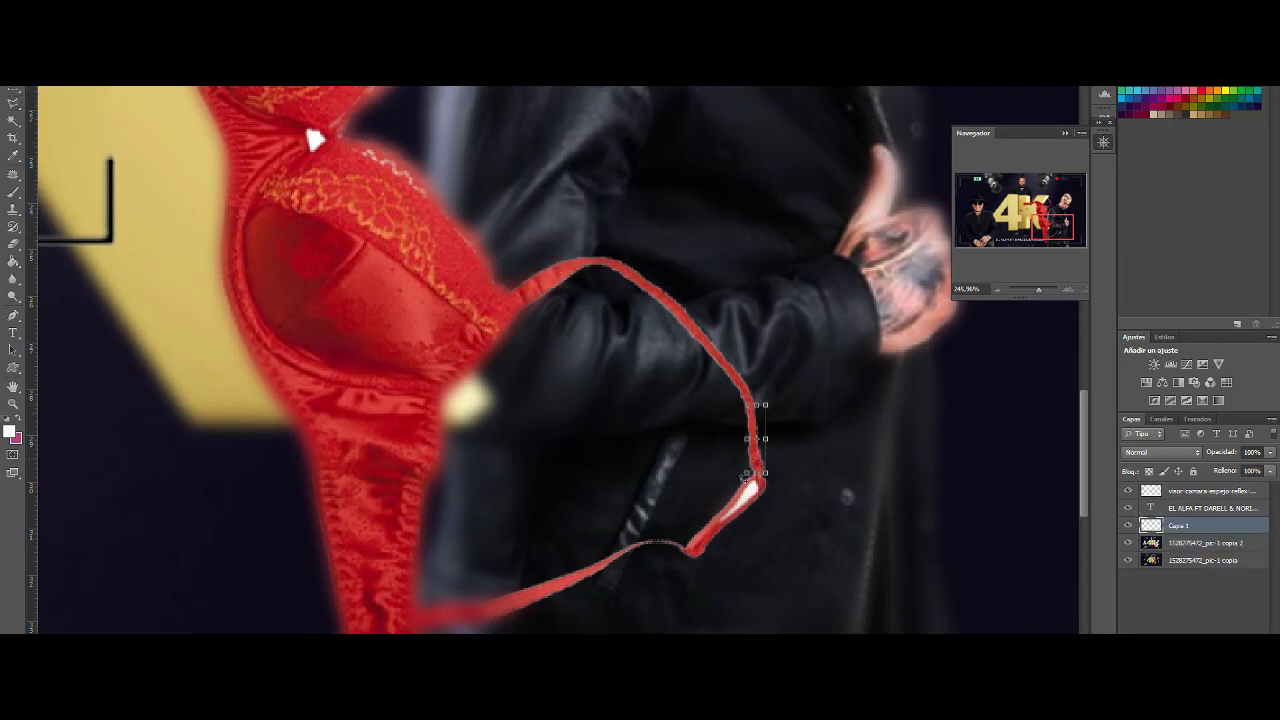
pyautogui.hotkey('ctrl', 't')
pyautogui.moveTo(760, 470)
pyautogui.mouseDown()
pyautogui.moveTo(740, 500)
pyautogui.moveTo(787, 533)
pyautogui.mouseUp()
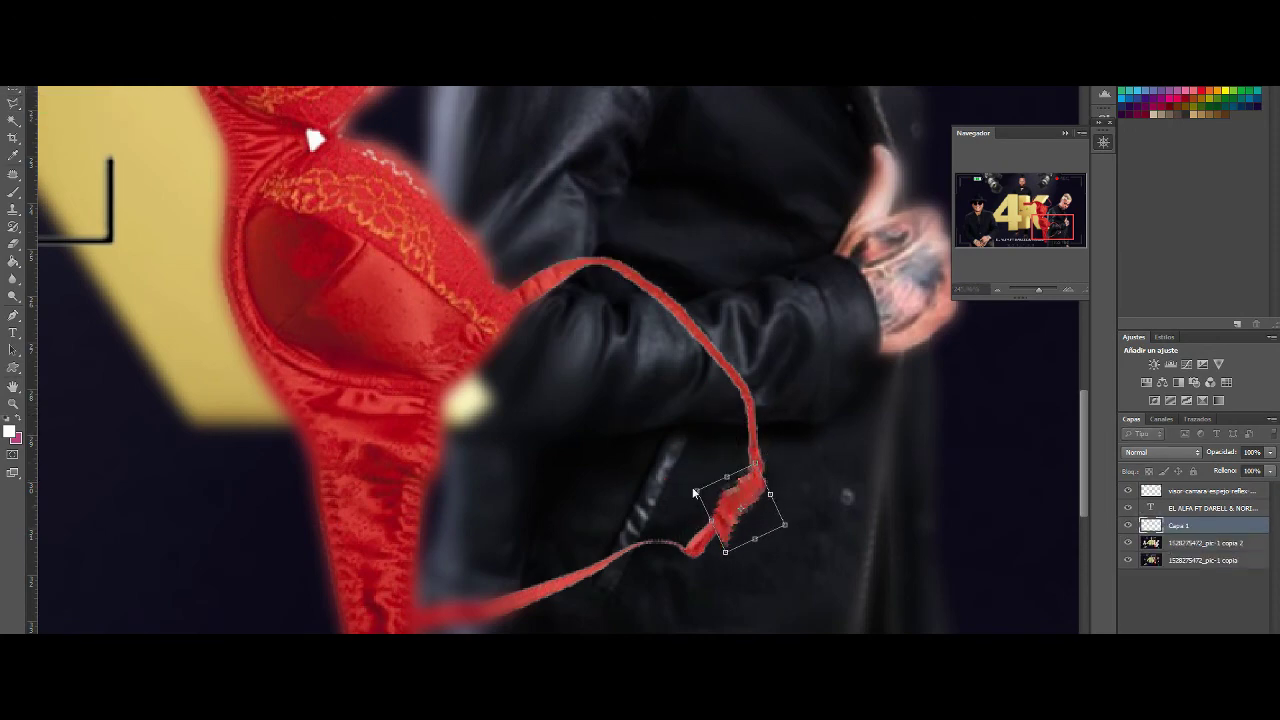
pyautogui.moveTo(694, 492); pyautogui.dragTo(708, 448)
pyautogui.press('Return')
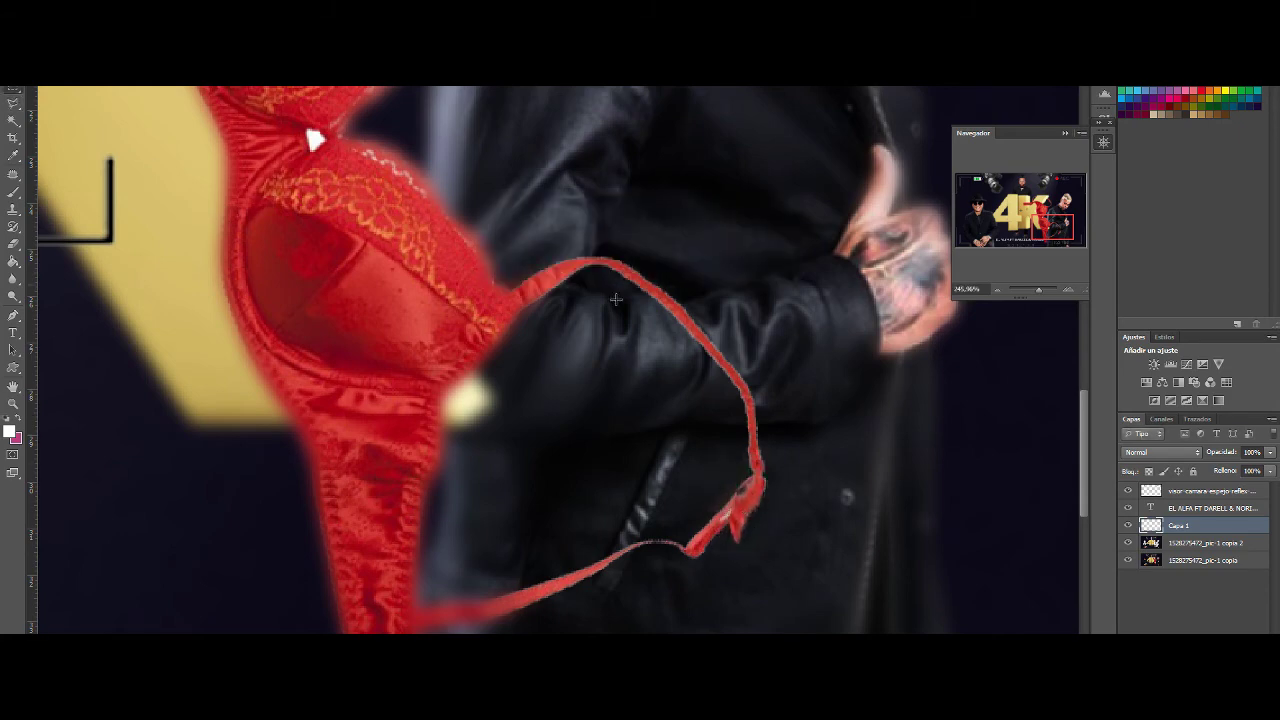
pyautogui.hotkey('ctrl', 'e')
pyautogui.hotkey('ctrl', '0')
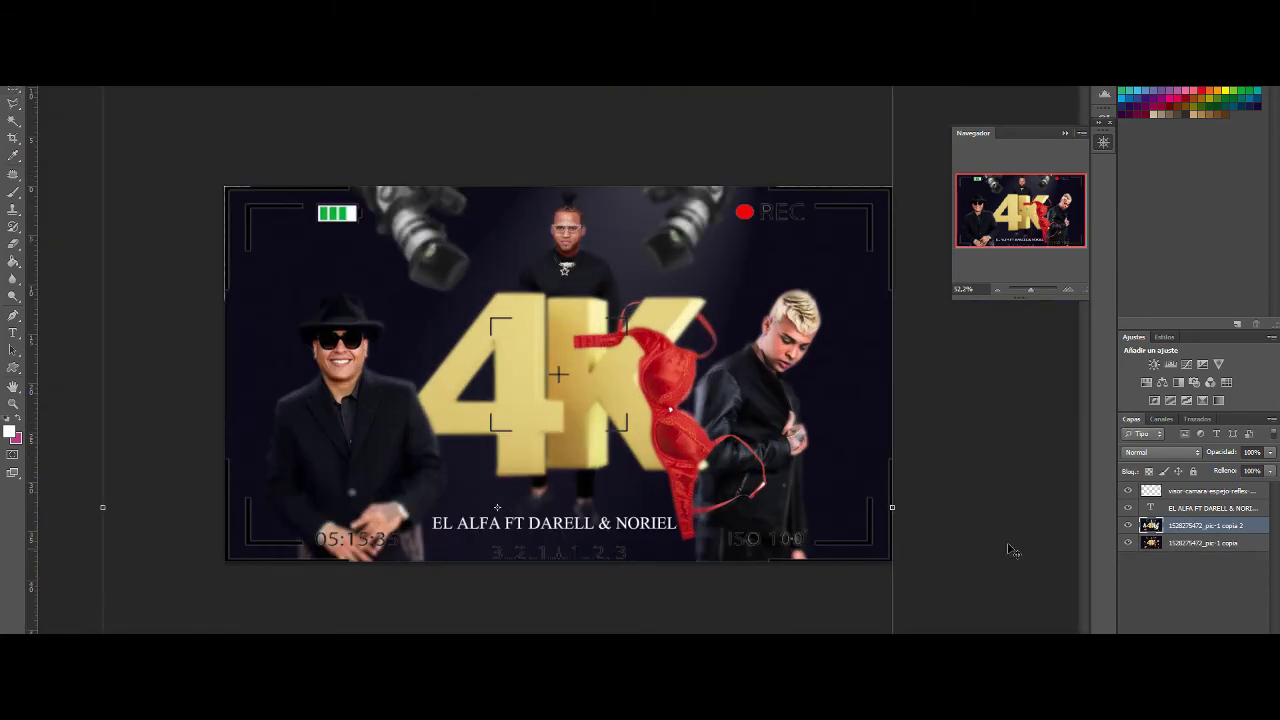
pyautogui.click(1200, 491)
pyautogui.hotkey('ctrl', 't')
pyautogui.press('l')
pyautogui.press('Return')
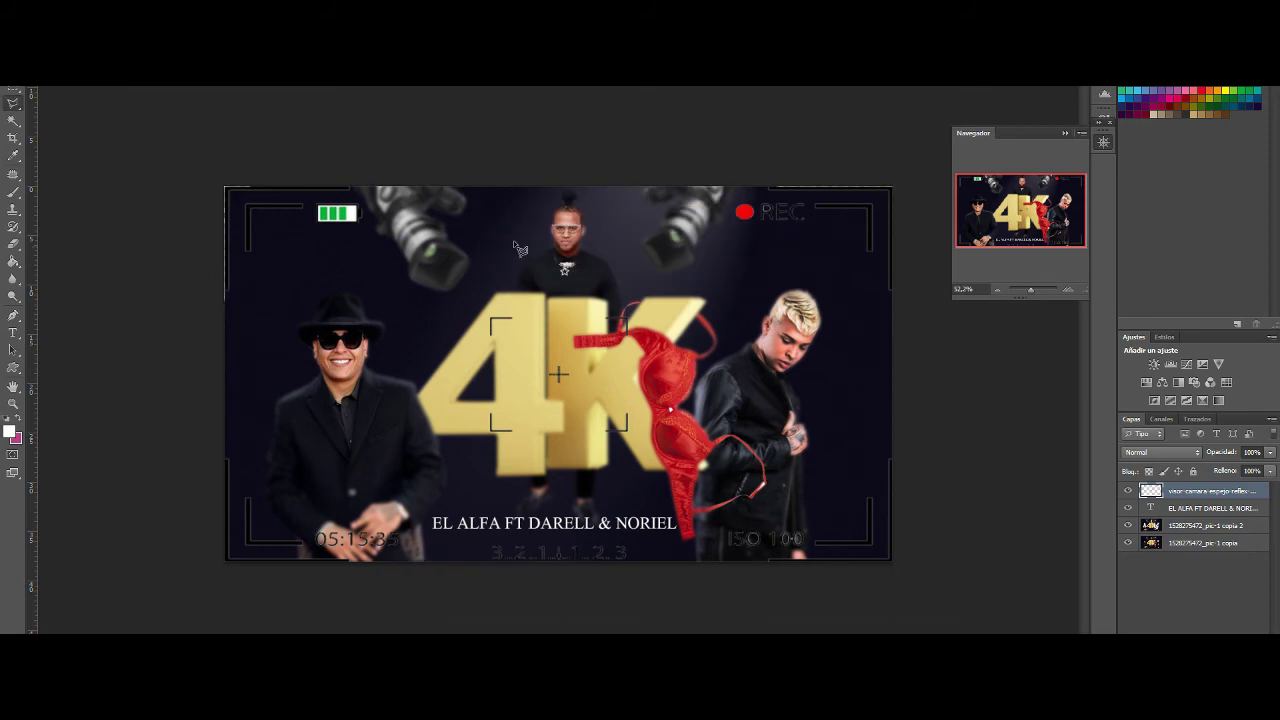
# Step: Add a new layer on top of the others, fill it with dark gold and blend it with Multiply
pyautogui.hotkey('ctrl', 'shift', 'alt', 'n')
pyautogui.click(10, 430)
pyautogui.press('Return')
pyautogui.hotkey('alt', 'BackSpace')
pyautogui.hotkey('shift', 'alt', 'm')
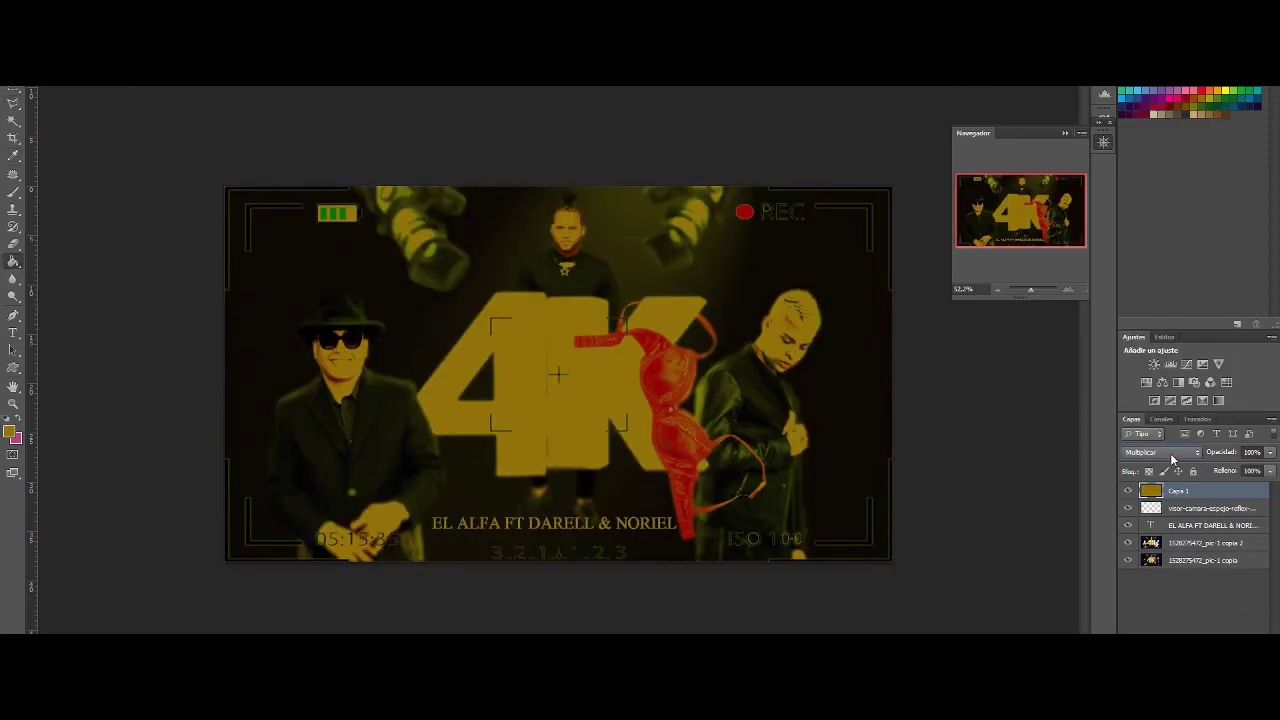
# Step: Set the gold layer to Hard Light (Luz fuerte) at 46% opacity and move it beneath the artist title layer
pyautogui.scroll(-11, 1170, 453)
pyautogui.press('4')
pyautogui.press('6')
pyautogui.moveTo(1229, 495); pyautogui.dragTo(1227, 540)
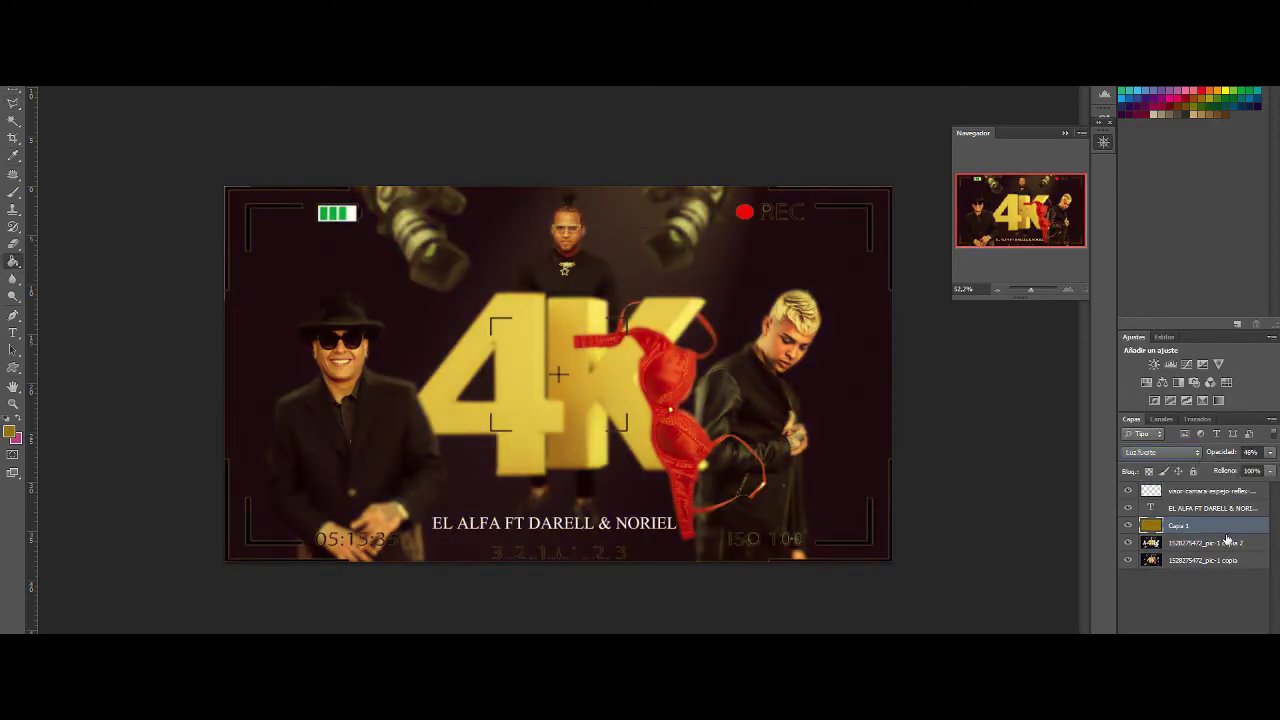
# Step: Hide the viewfinder overlay, add the dark gold text "EL JEFE RECORS" and centre it under the artist title
pyautogui.click(1129, 491)
pyautogui.press('t')
pyautogui.moveTo(369, 526); pyautogui.dragTo(739, 561)
pyautogui.write('EL JEFE RECORS')
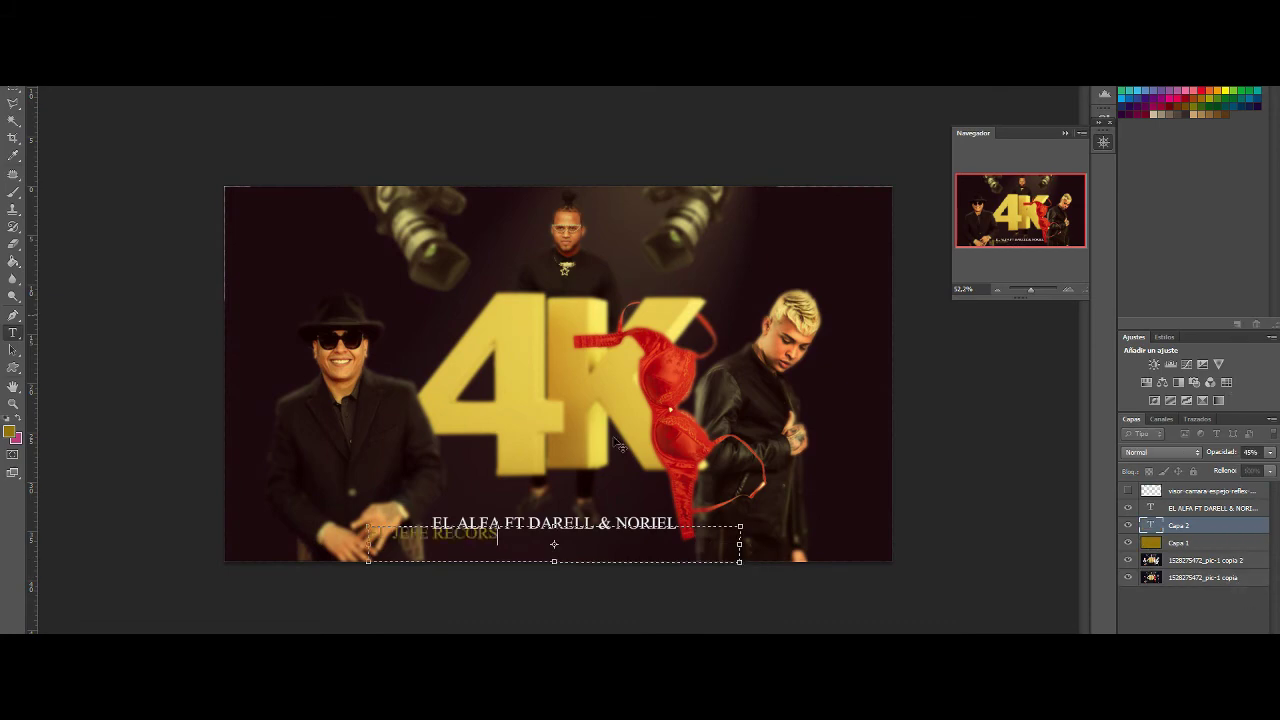
pyautogui.hotkey('ctrl', 'Return')
pyautogui.press('v')
pyautogui.moveTo(547, 538); pyautogui.dragTo(620, 543)
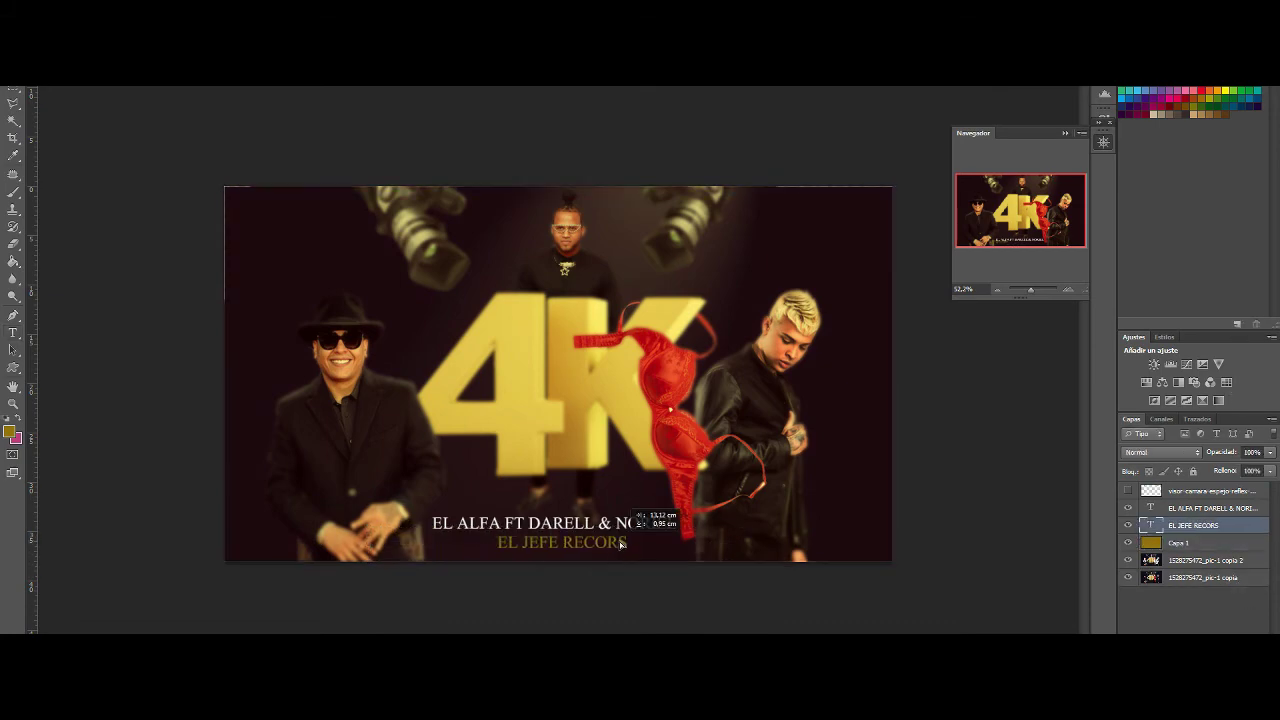
# Step: Erase the blur with a soft 0% hardness eraser over the edges of the 4 and both upper camcorders' lenses on the blurred layer
pyautogui.moveTo(1031, 291)
pyautogui.mouseDown()
pyautogui.moveTo(1060, 291)
pyautogui.moveTo(1036, 291)
pyautogui.mouseUp()
pyautogui.hotkey('ctrl', '-')
pyautogui.scroll(3, 514, 289)
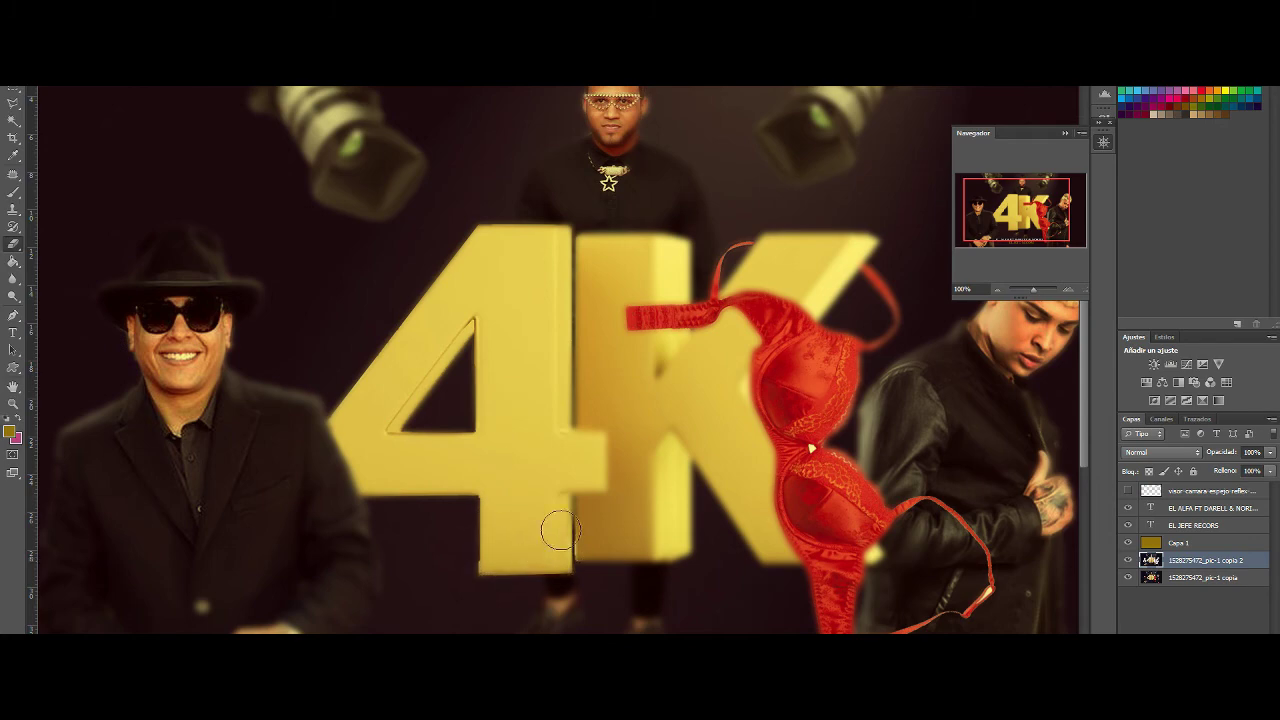
pyautogui.moveTo(1035, 291); pyautogui.dragTo(1035, 291)
pyautogui.rightClick(79, 88)
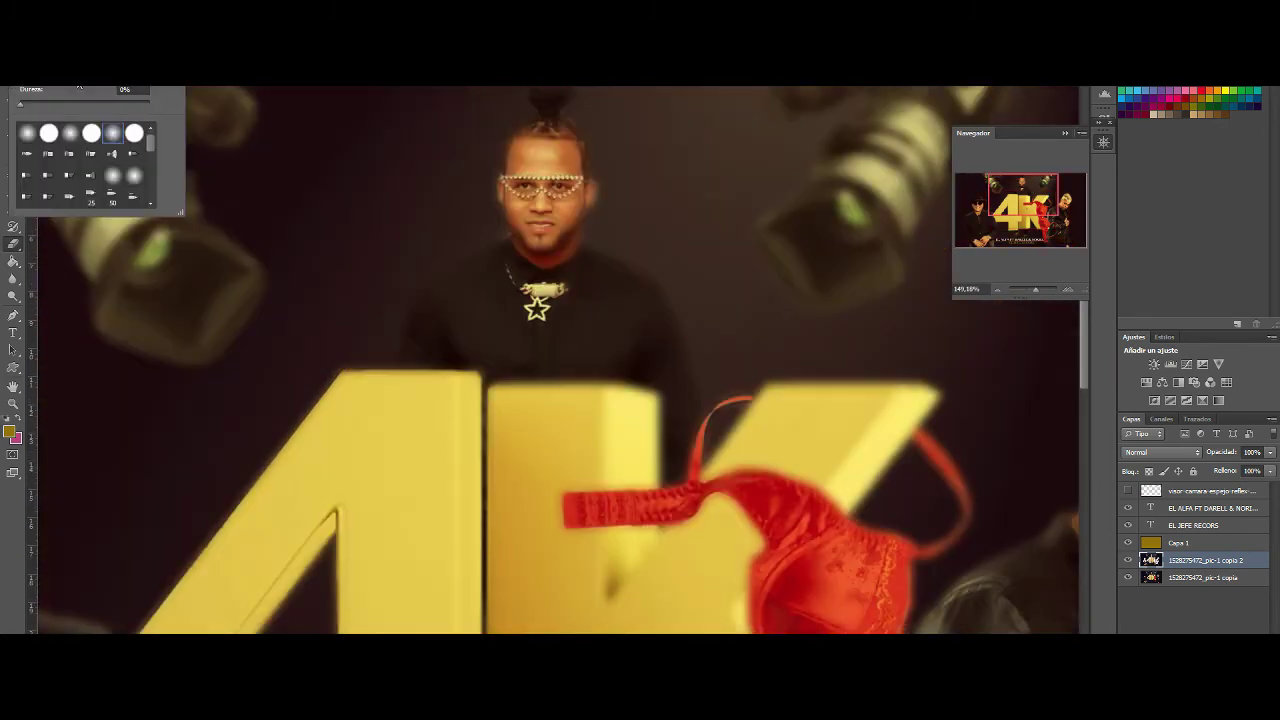
pyautogui.click(583, 197)
pyautogui.hscroll(4, 874, 171)
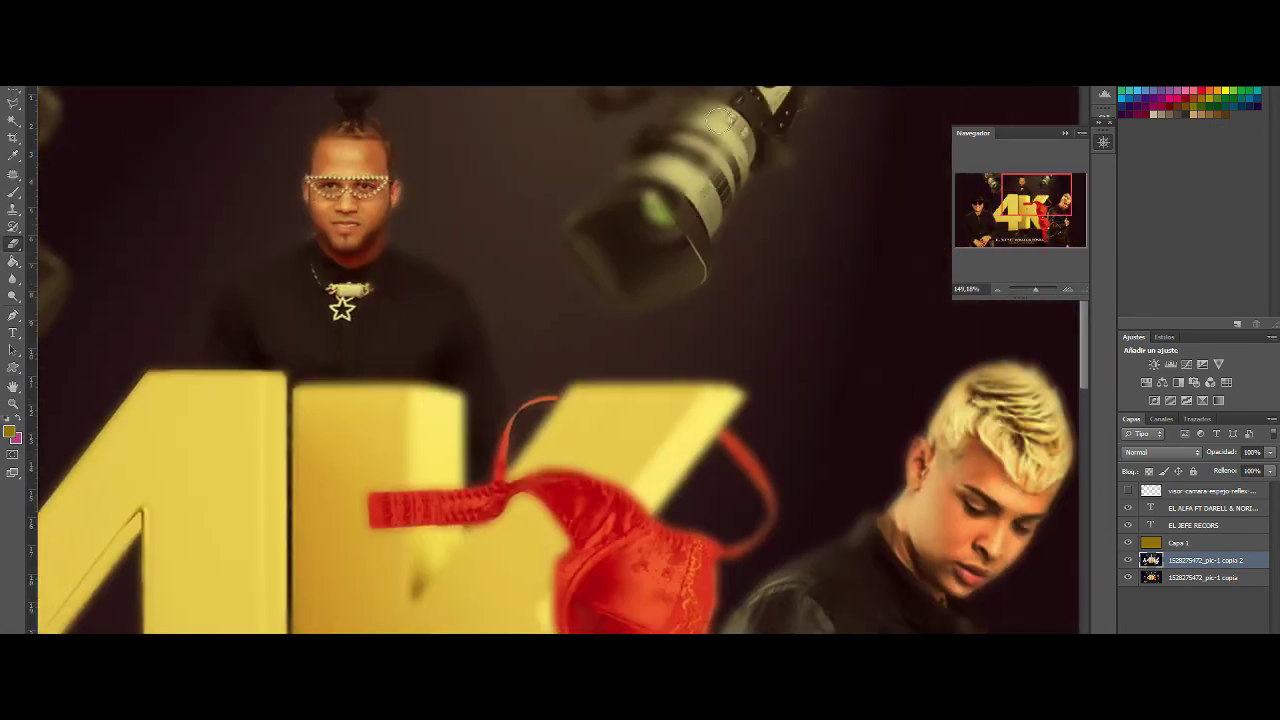
pyautogui.moveTo(1034, 292); pyautogui.dragTo(1032, 291)
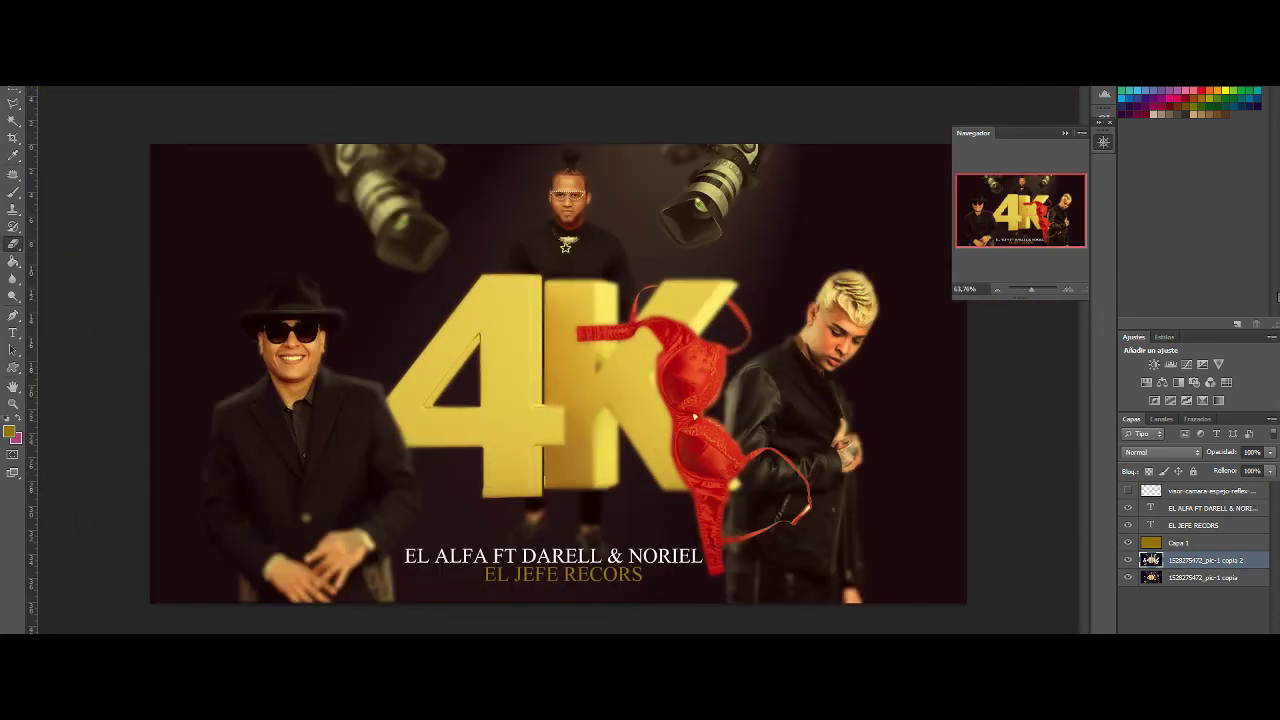
# Step: Paste another camcorder above the blond man's shoulder, duplicate its layer and blur the copy
pyautogui.hotkey('ctrl', 'v')
pyautogui.moveTo(477, 429); pyautogui.dragTo(895, 240)
pyautogui.hotkey('ctrl', 'alt', 'f')
pyautogui.press('Escape')
pyautogui.hotkey('ctrl', 'j')
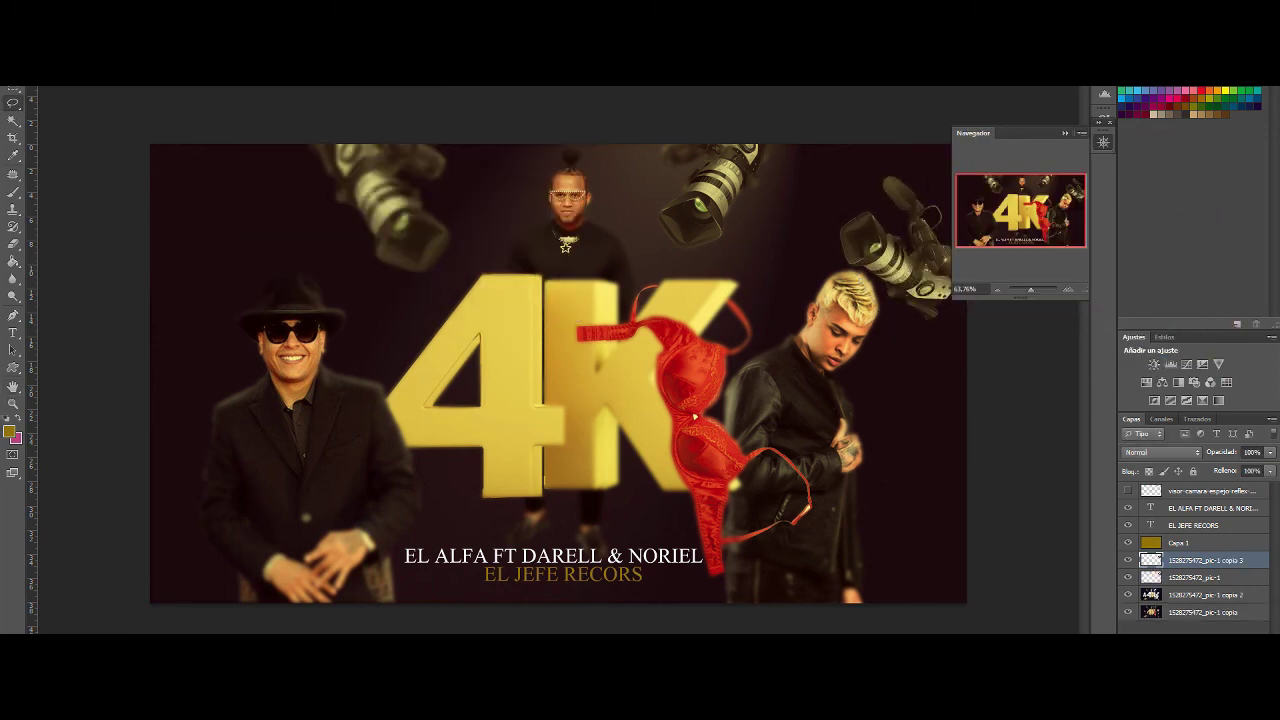
pyautogui.hotkey('ctrl', 'alt', 'f')
pyautogui.press('Return')
# Step: Move the unblurred camcorder to the banner's left edge beside the hat man, mirrored to face inward, keeping the gold tint shown
pyautogui.press('v')
pyautogui.click(1128, 542)
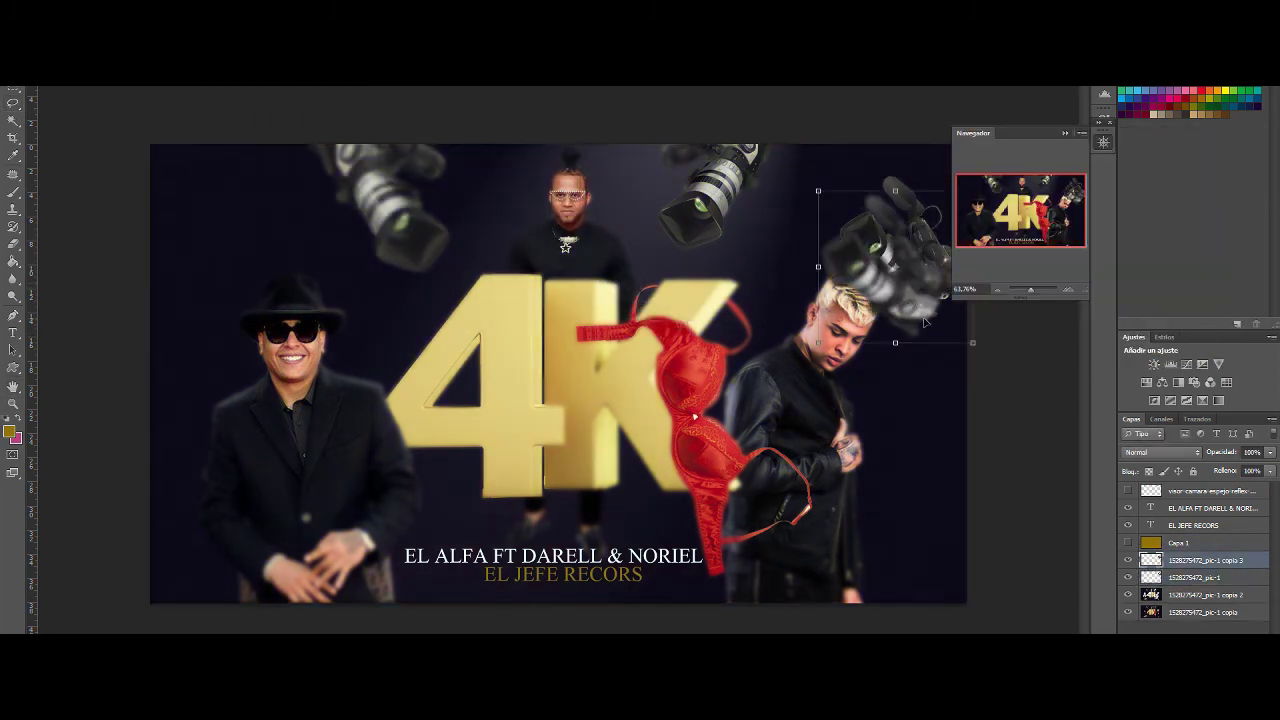
pyautogui.click(1129, 576)
pyautogui.click(1129, 560)
pyautogui.click(1200, 577)
pyautogui.moveTo(913, 248); pyautogui.dragTo(196, 302)
pyautogui.moveTo(190, 422); pyautogui.dragTo(205, 337)
pyautogui.moveTo(1128, 542); pyautogui.dragTo(1128, 572)
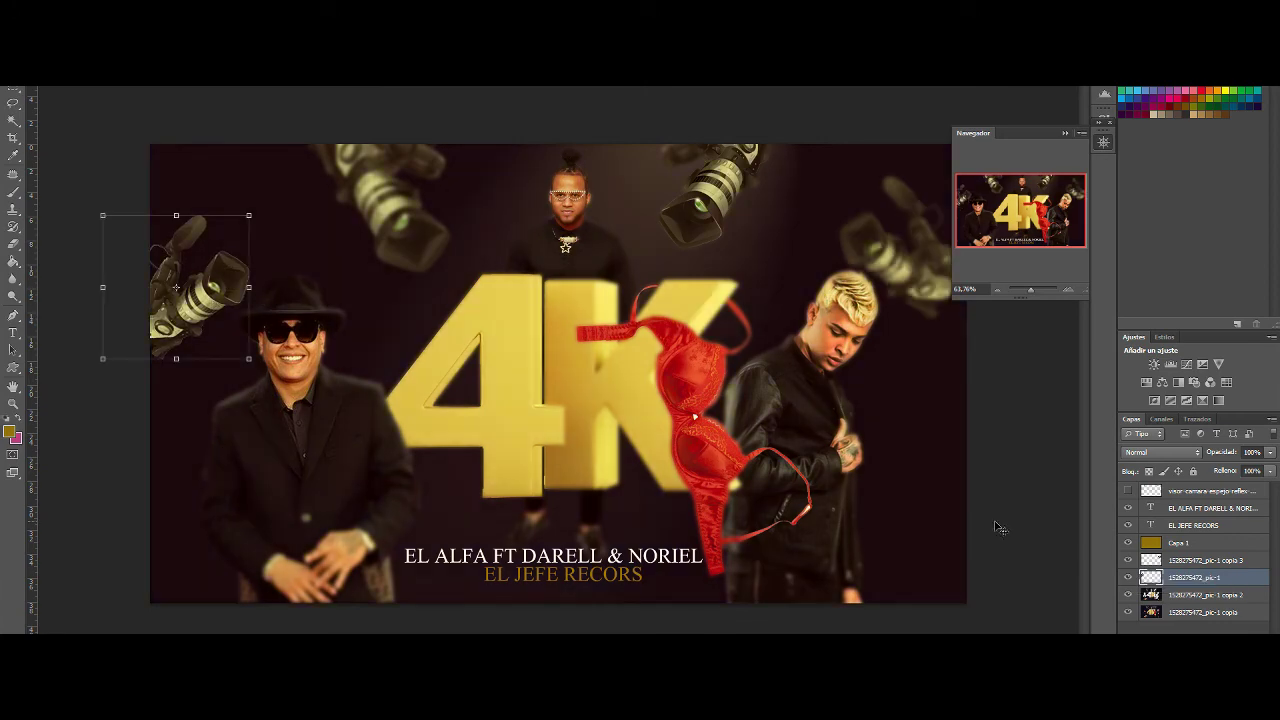